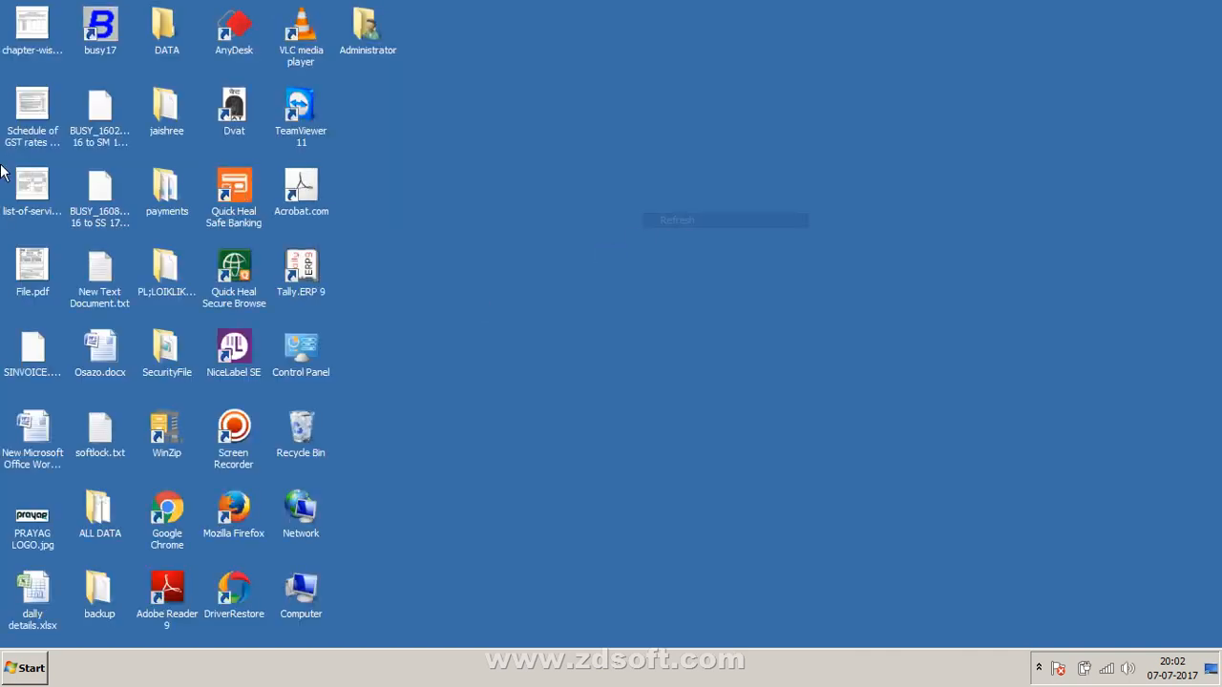
# Step: Move the busy17 shortcut to the top middle of the desktop and refresh the desktop
pyautogui.moveTo(100, 29); pyautogui.dragTo(583, 62)
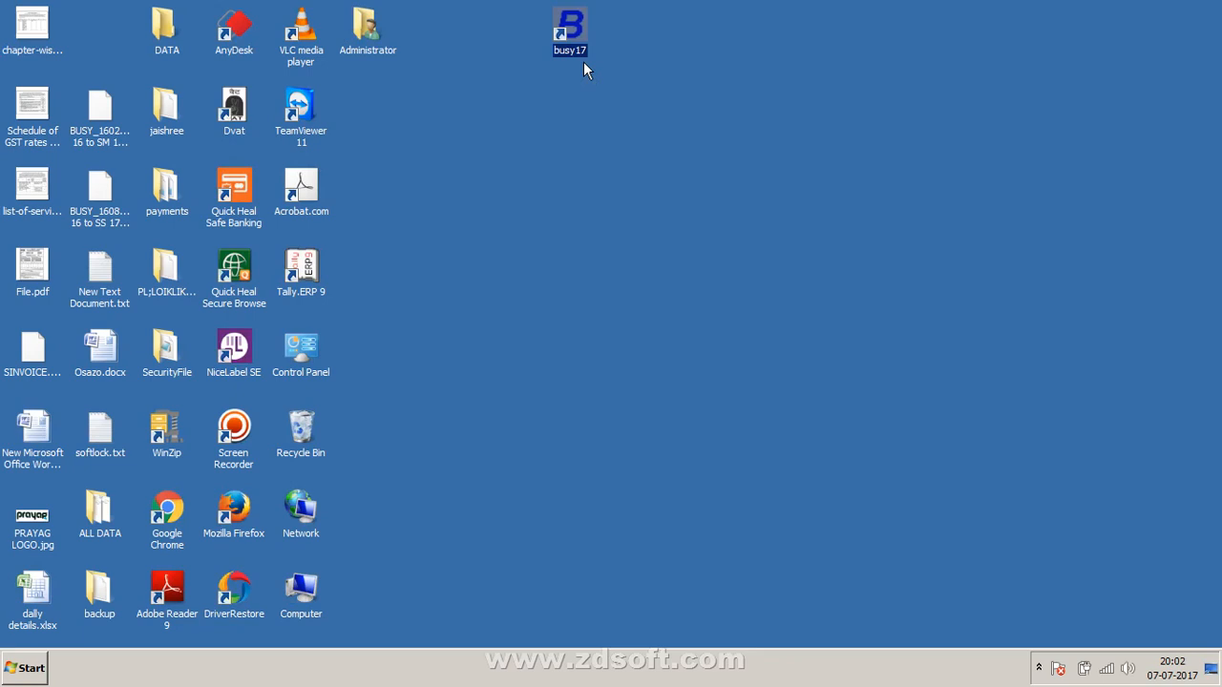
pyautogui.rightClick(641, 192)
pyautogui.click(669, 232)
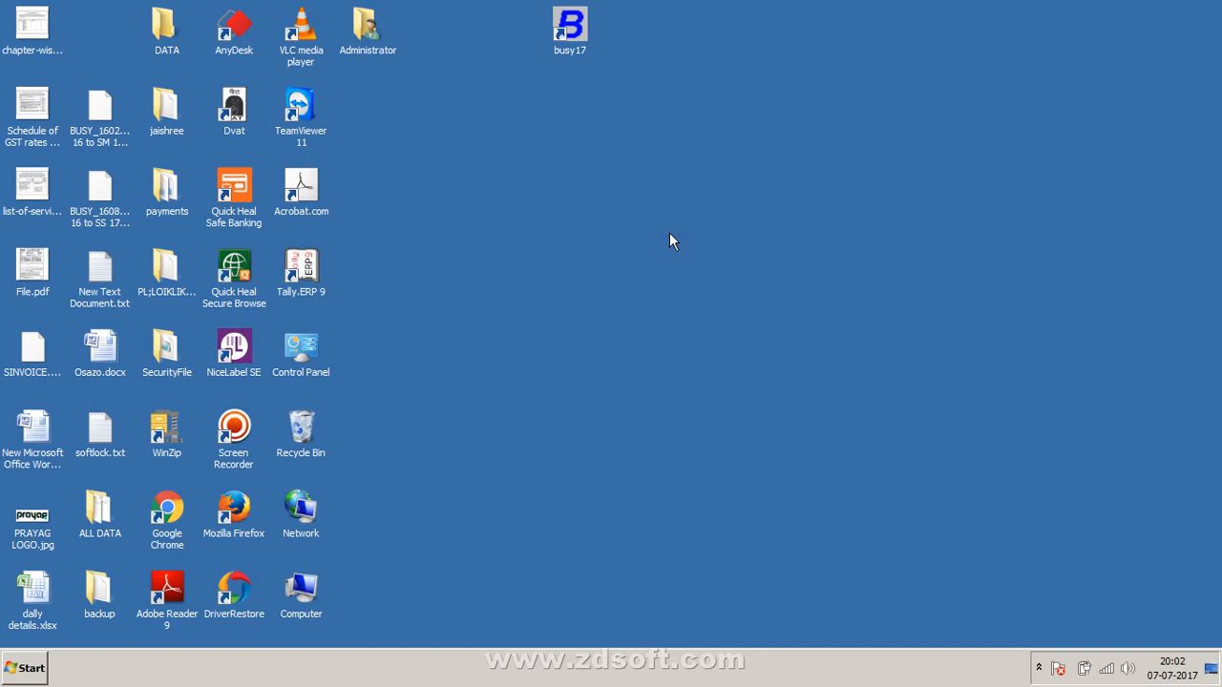
# Step: Move the Tally.ERP 9 shortcut to the top, beside busy17
pyautogui.click(576, 54)
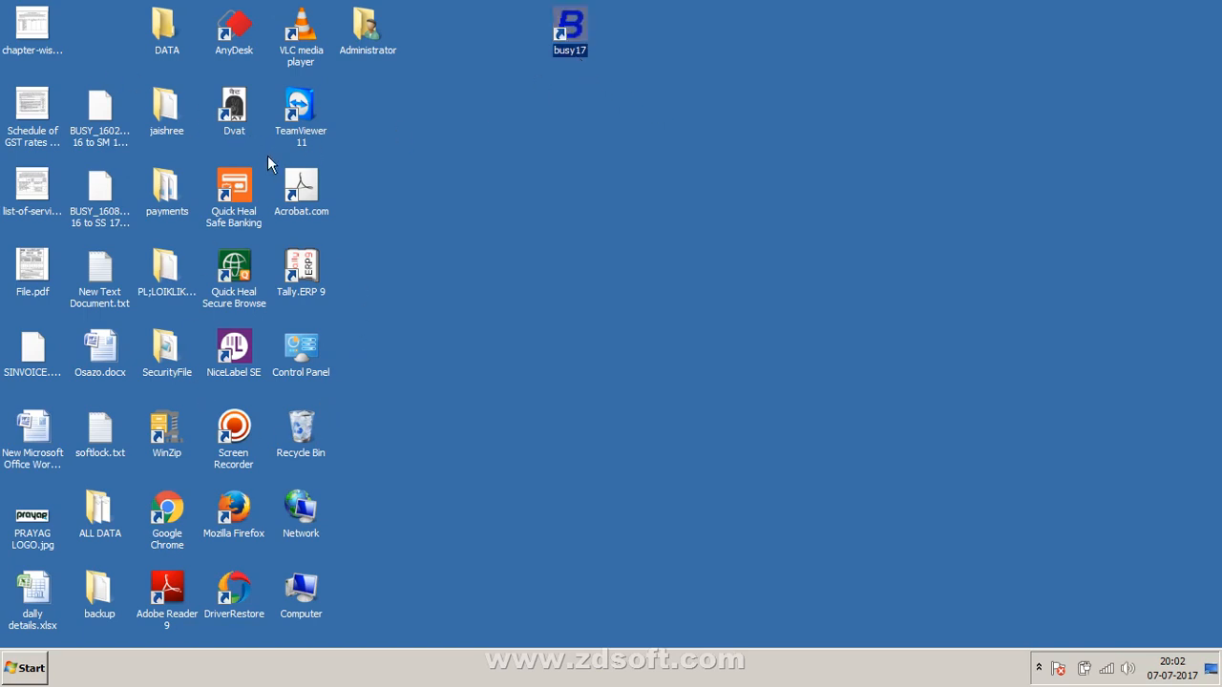
pyautogui.click(18, 537)
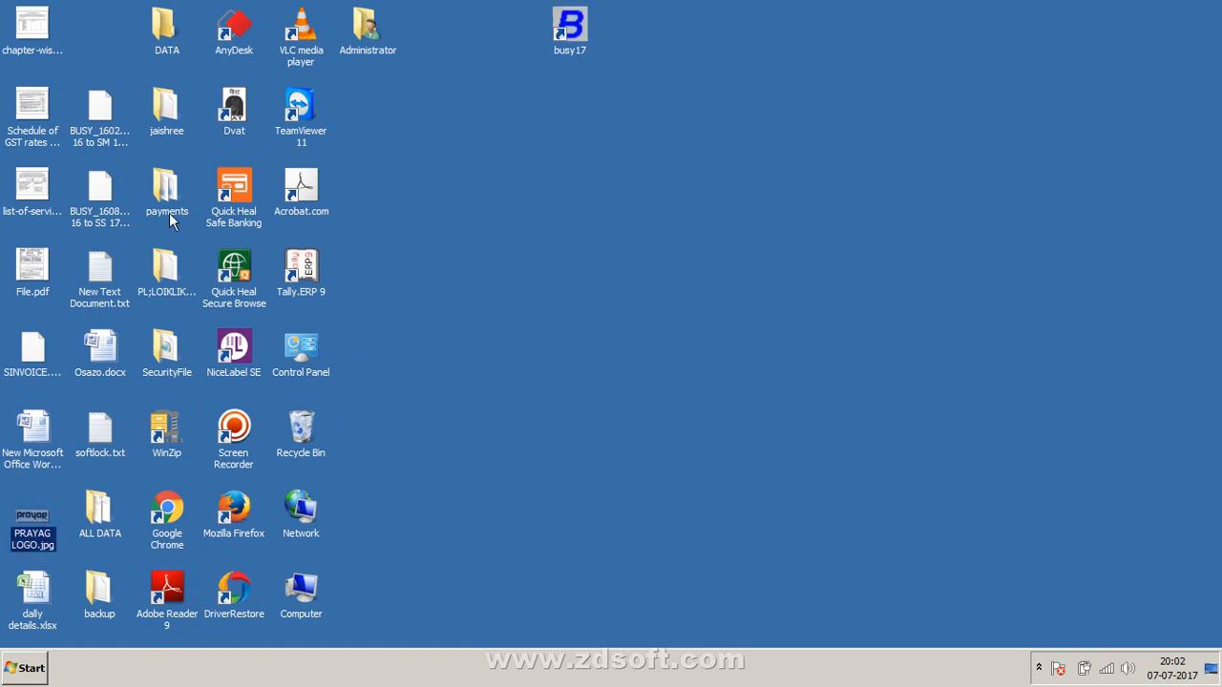
pyautogui.moveTo(697, 86); pyautogui.dragTo(621, 1)
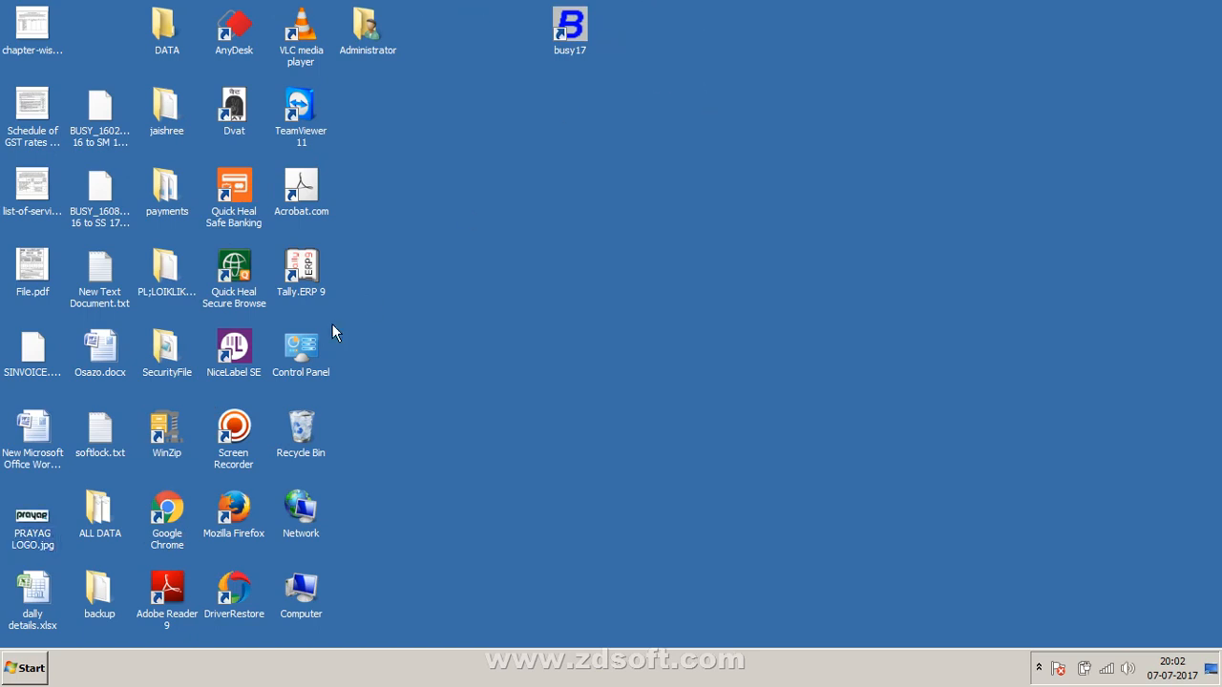
pyautogui.moveTo(321, 284); pyautogui.dragTo(801, 40)
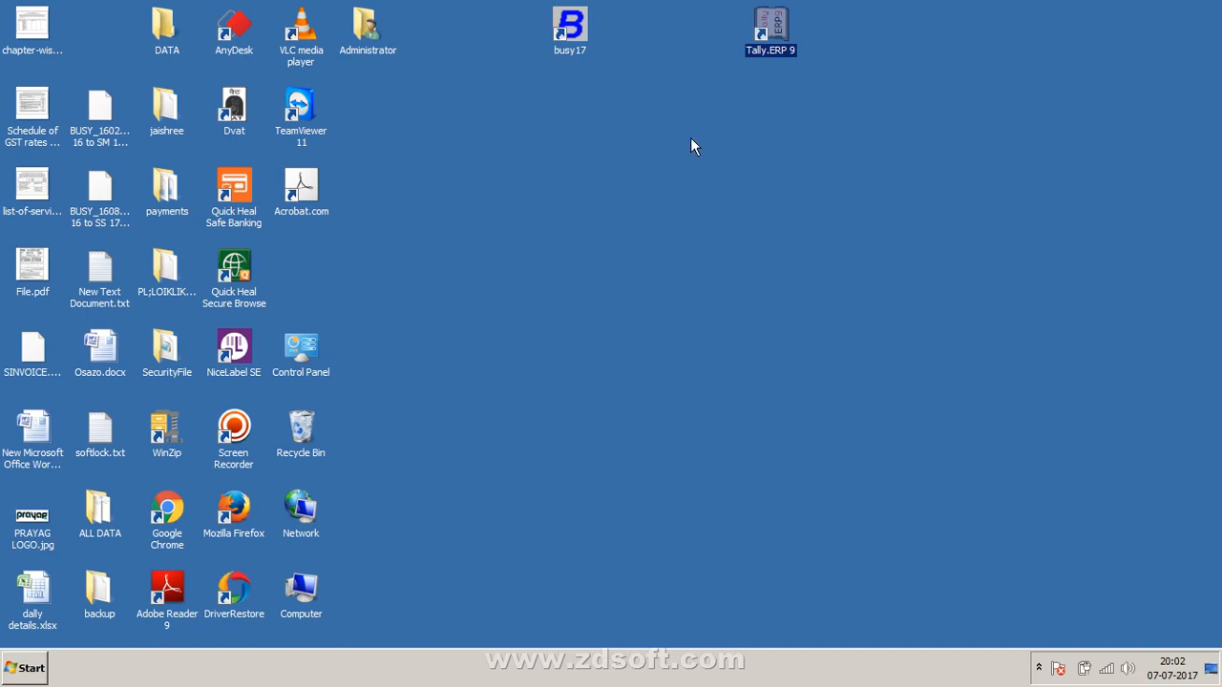
pyautogui.rightClick(657, 36)
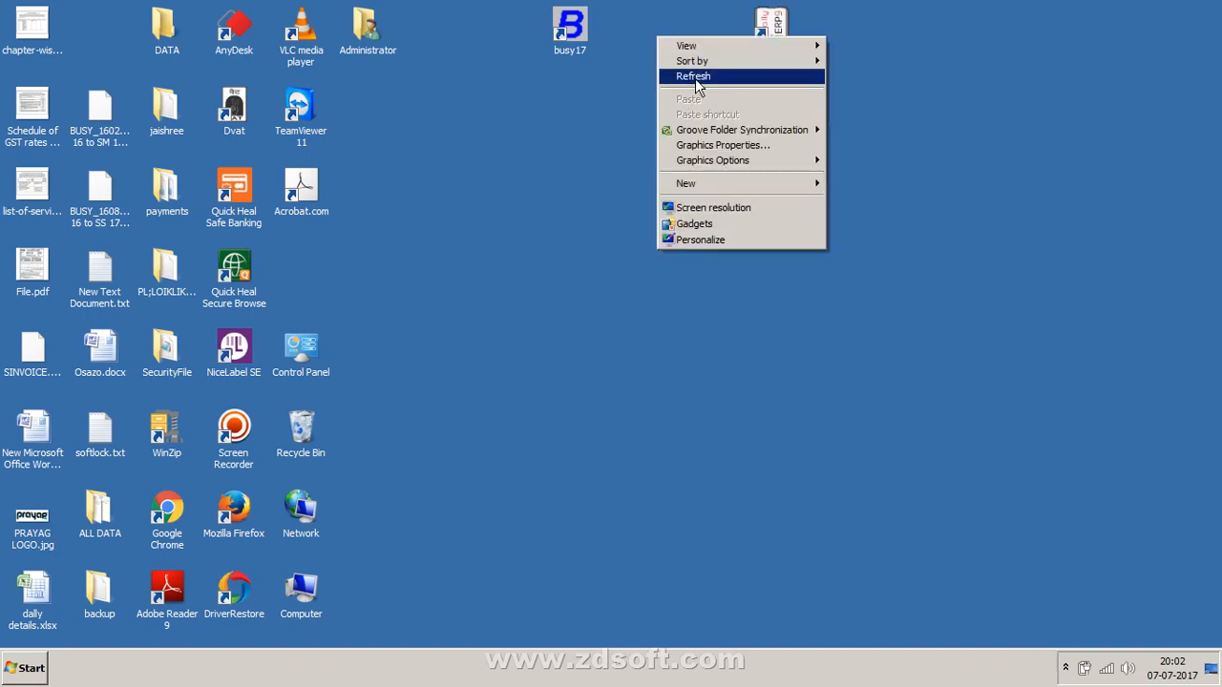
pyautogui.click(684, 78)
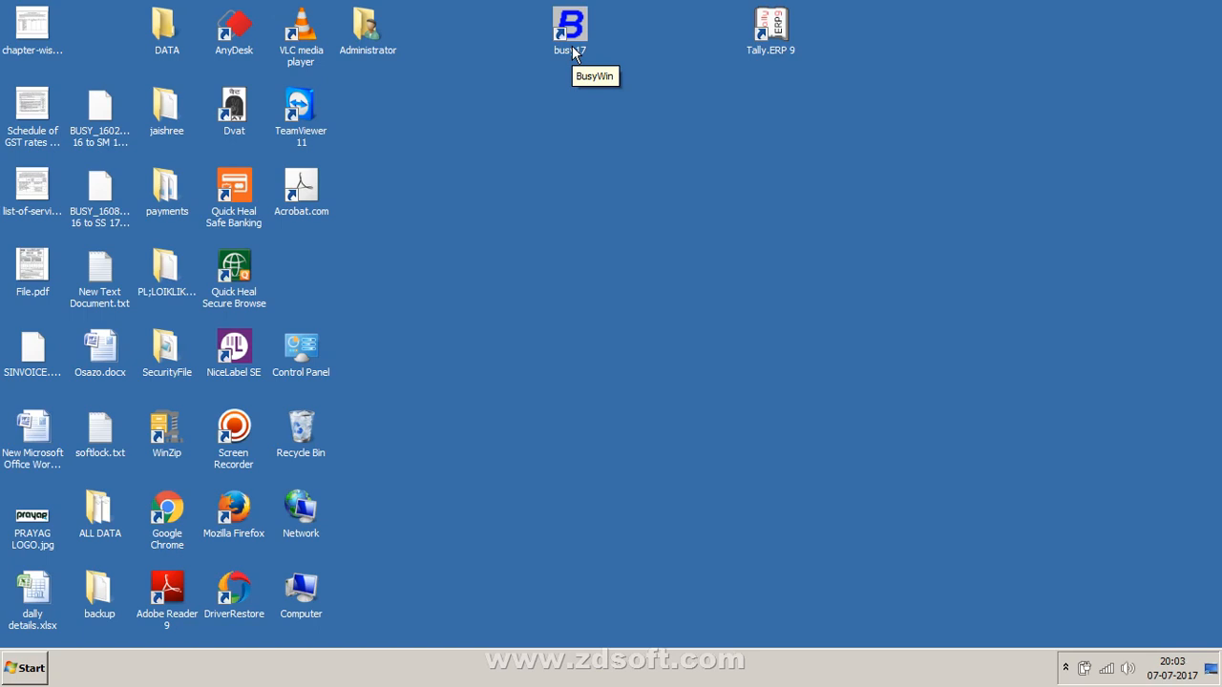
pyautogui.click(775, 55)
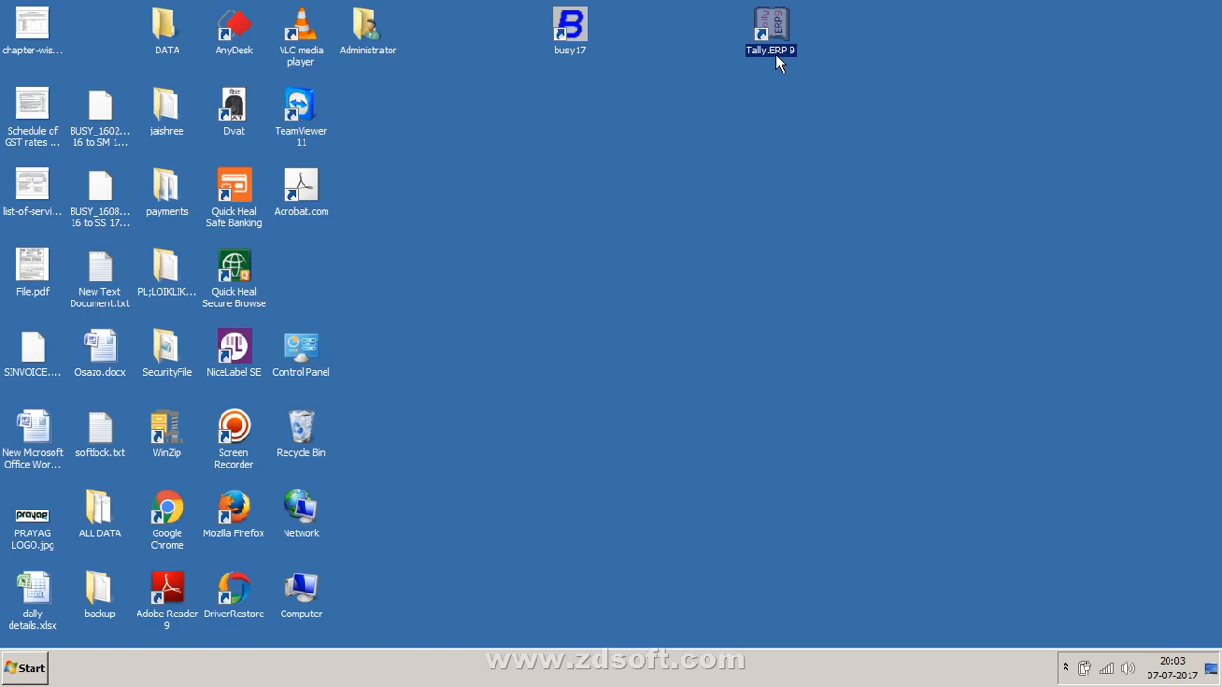
pyautogui.rightClick(724, 211)
pyautogui.click(736, 250)
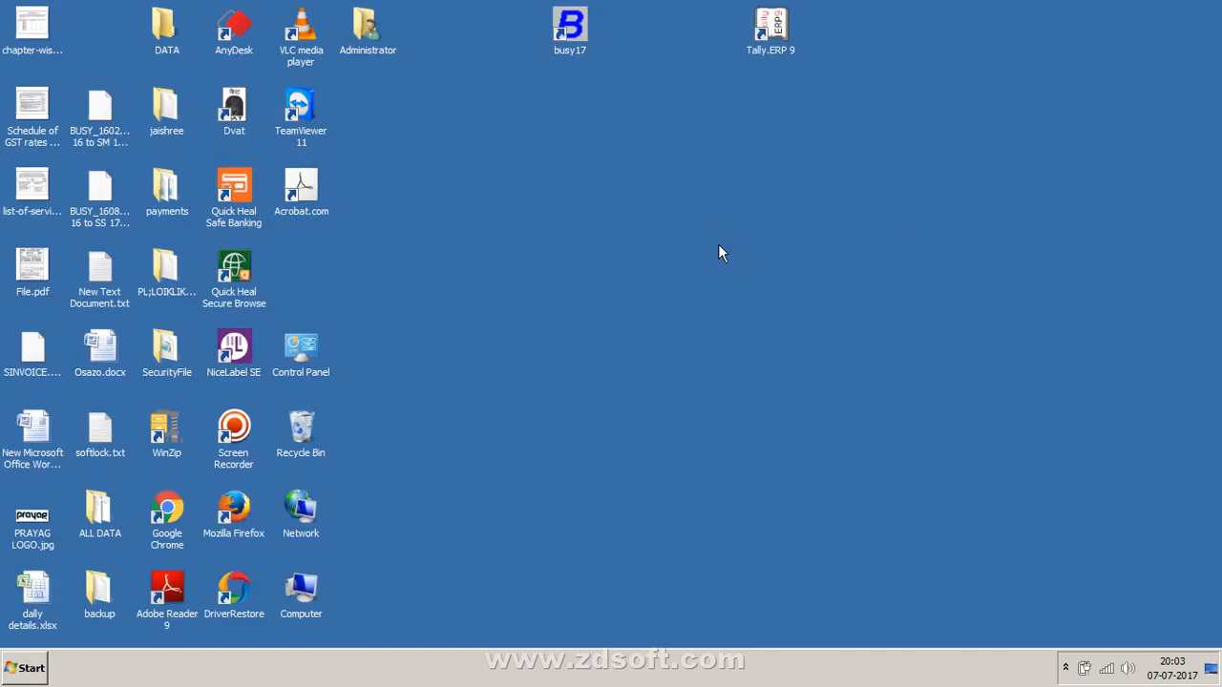
pyautogui.click(771, 48)
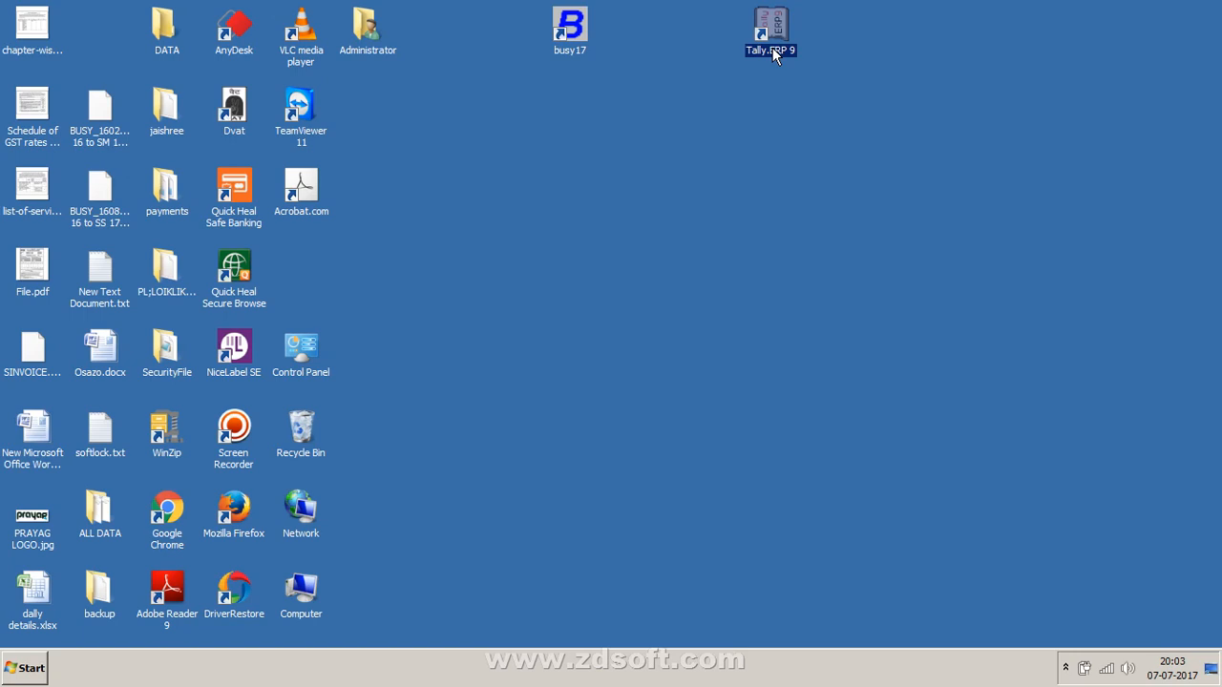
pyautogui.rightClick(634, 254)
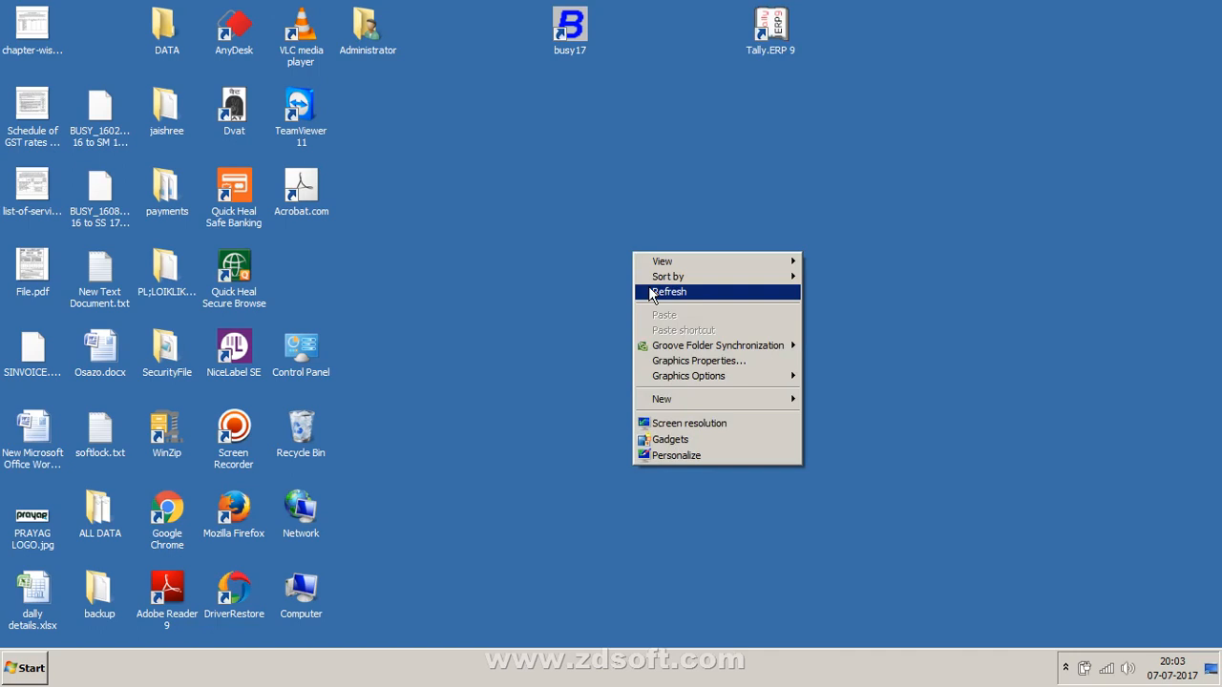
pyautogui.click(650, 292)
pyautogui.rightClick(649, 194)
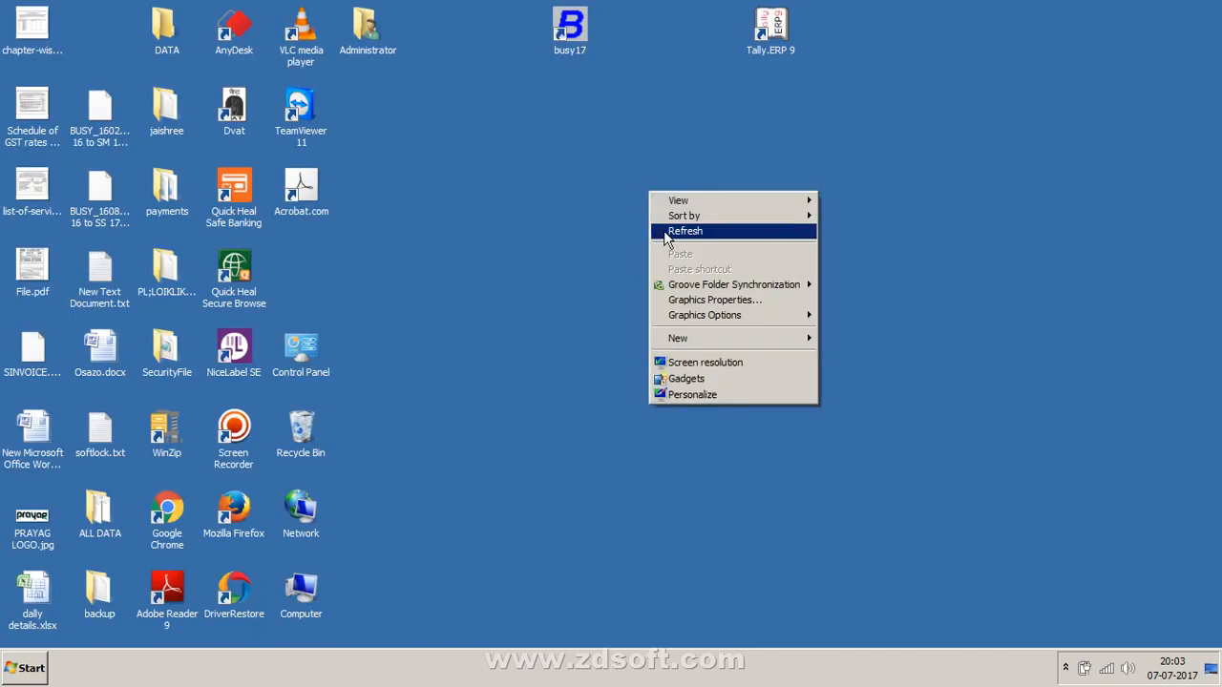
pyautogui.click(664, 231)
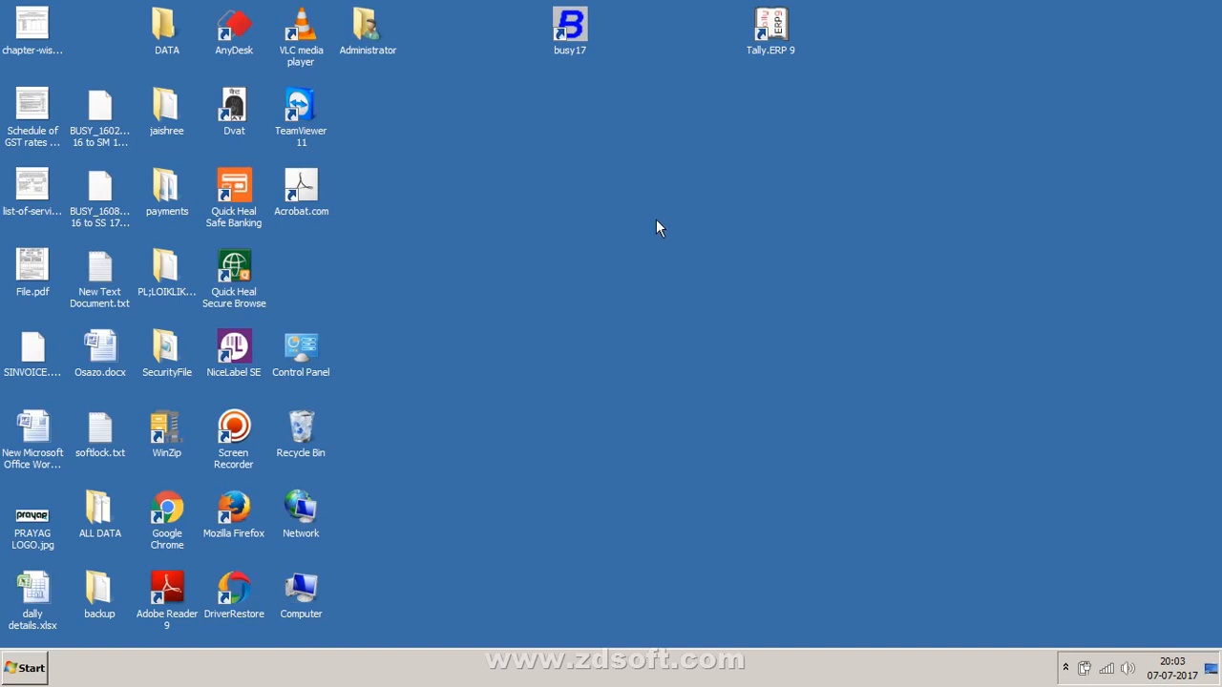
pyautogui.rightClick(656, 205)
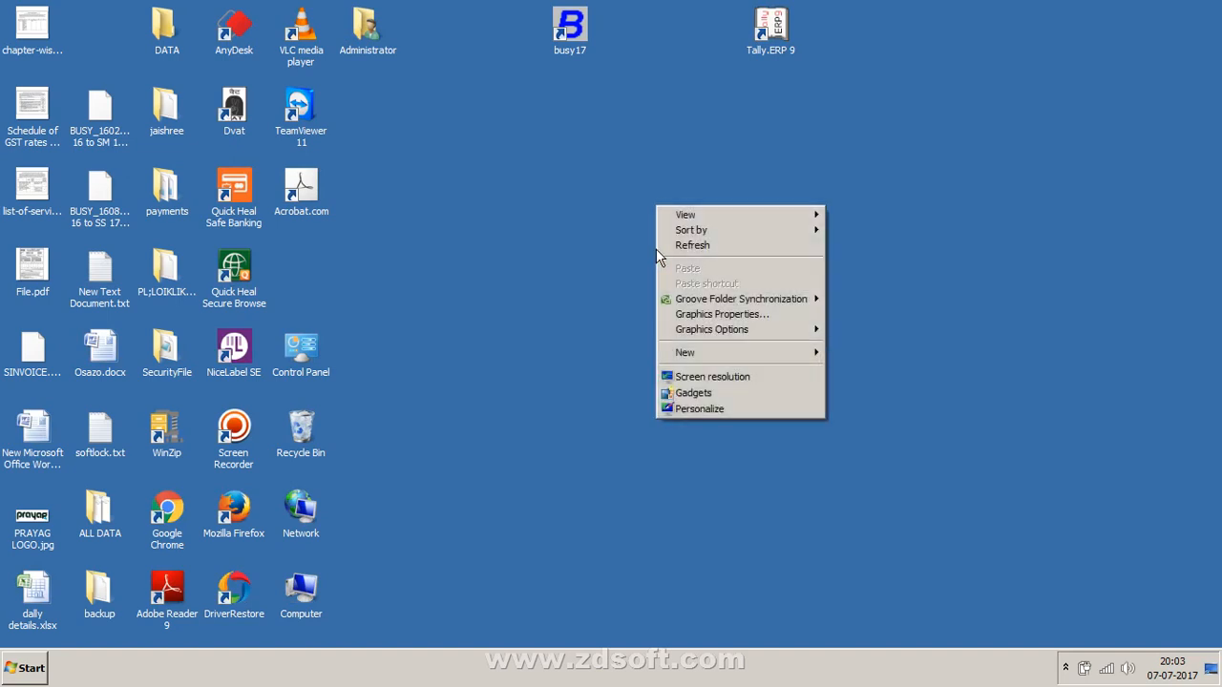
pyautogui.click(668, 248)
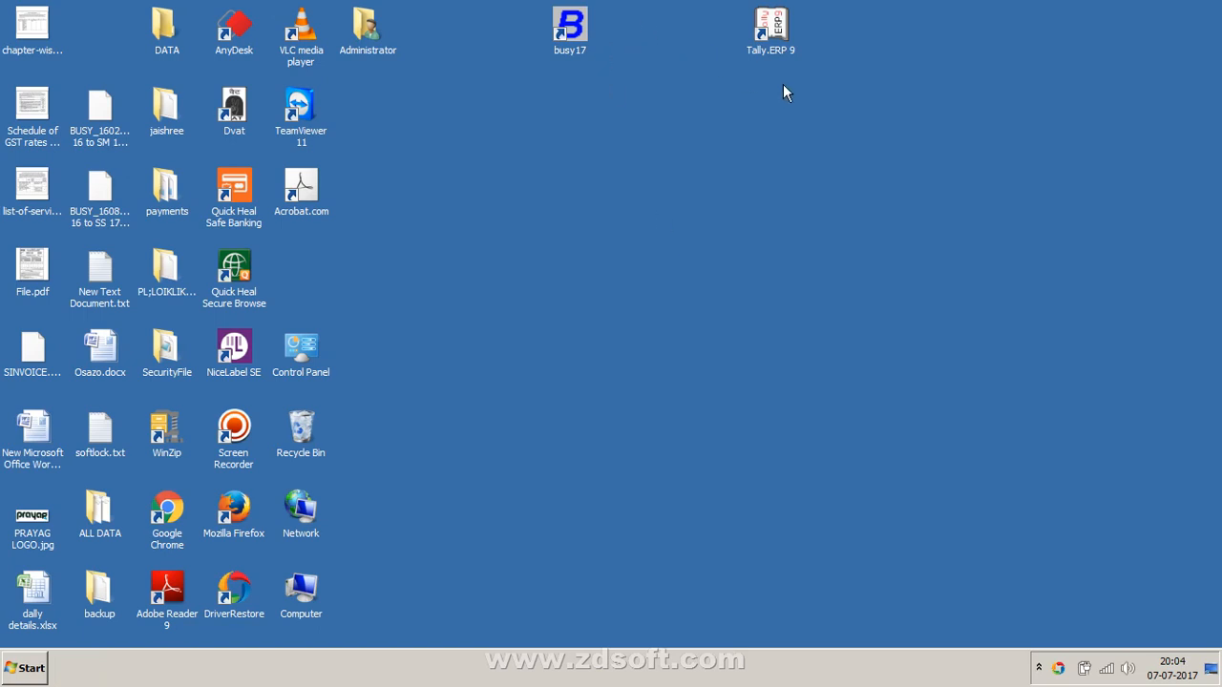
pyautogui.click(772, 51)
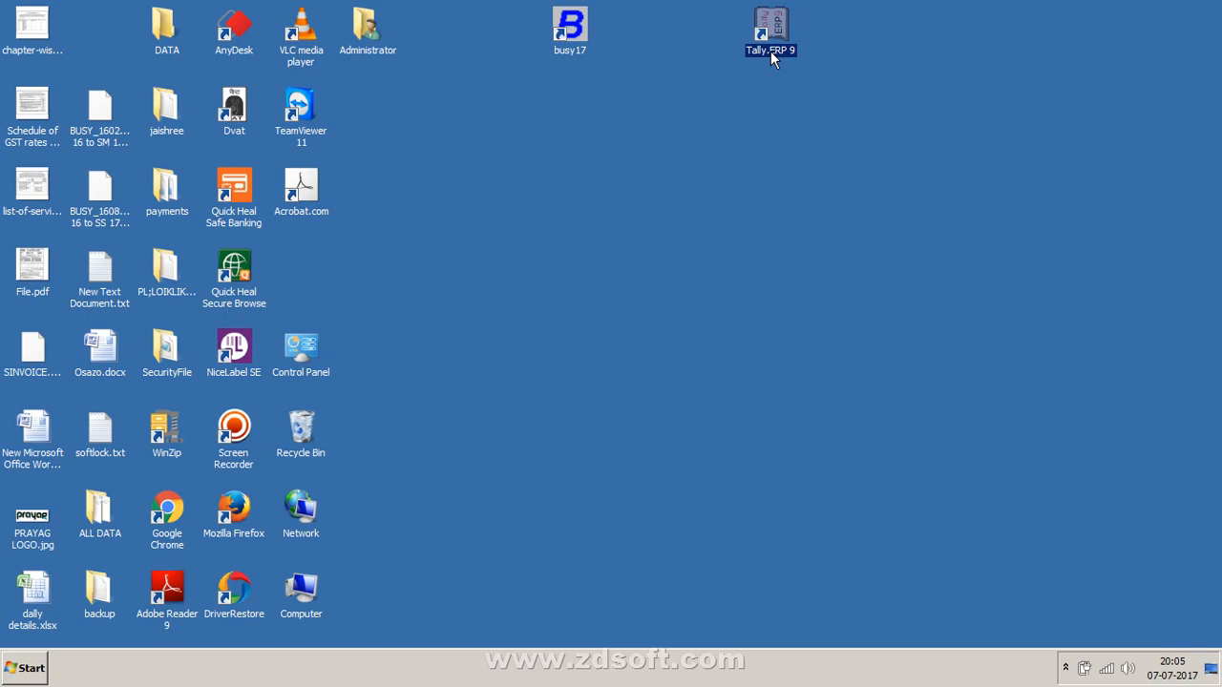
pyautogui.rightClick(735, 118)
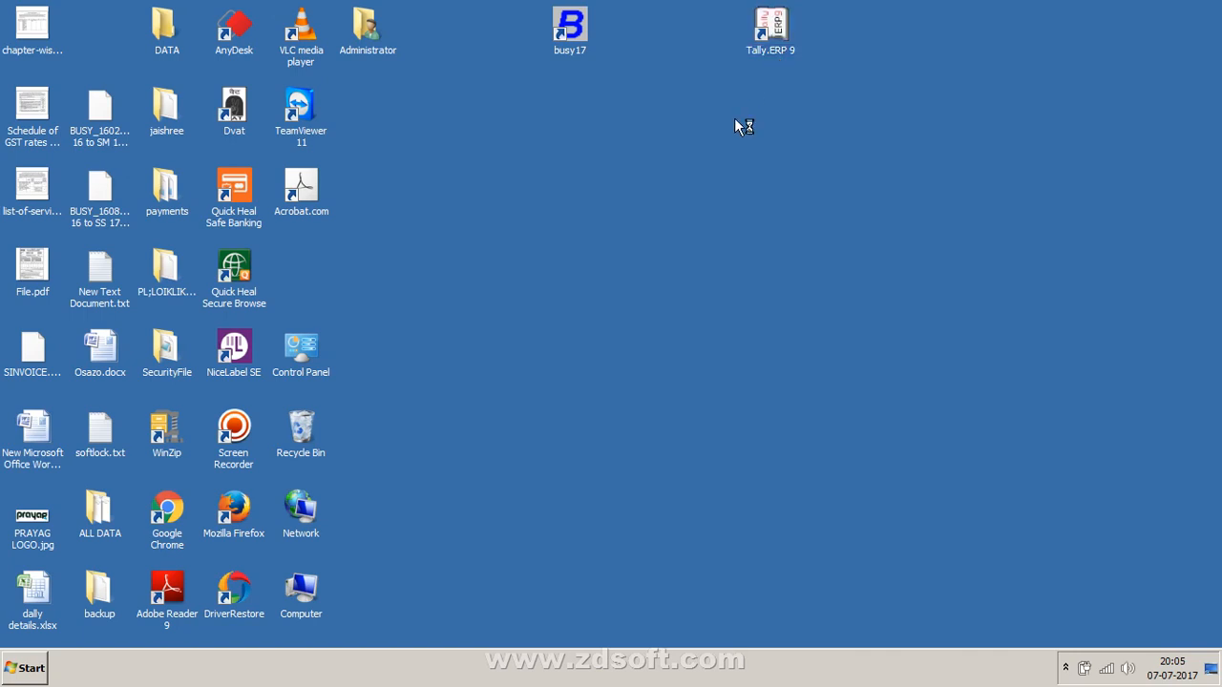
pyautogui.click(756, 157)
pyautogui.click(767, 55)
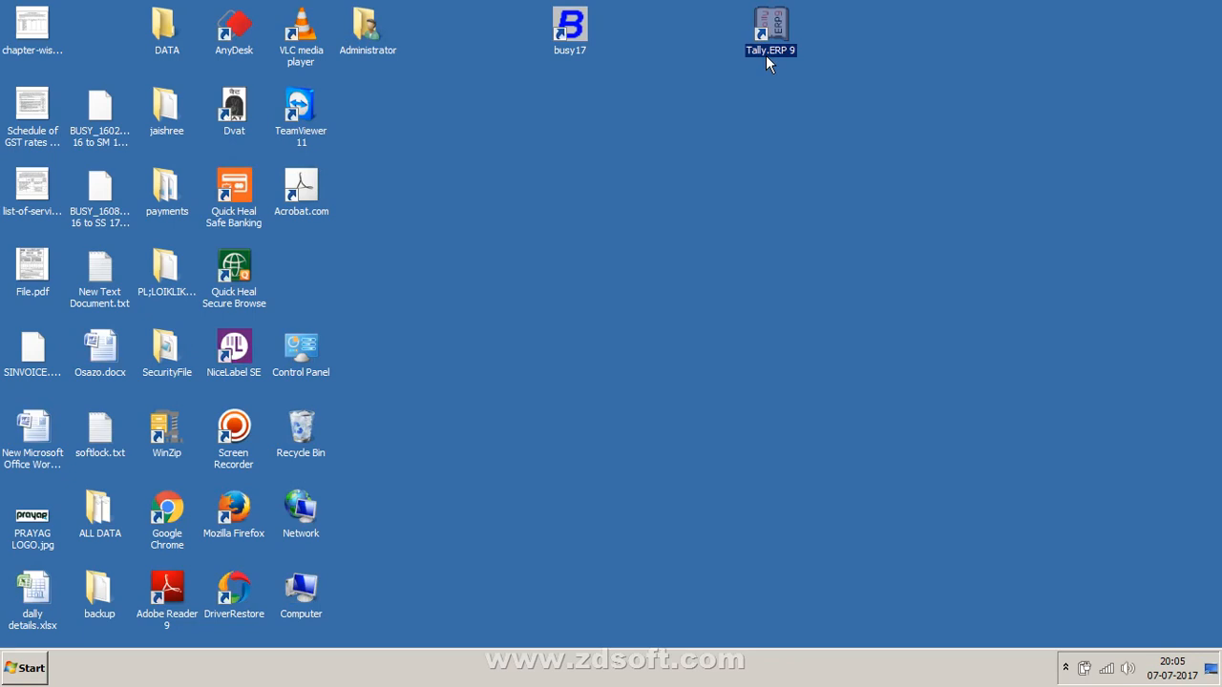
pyautogui.click(584, 15)
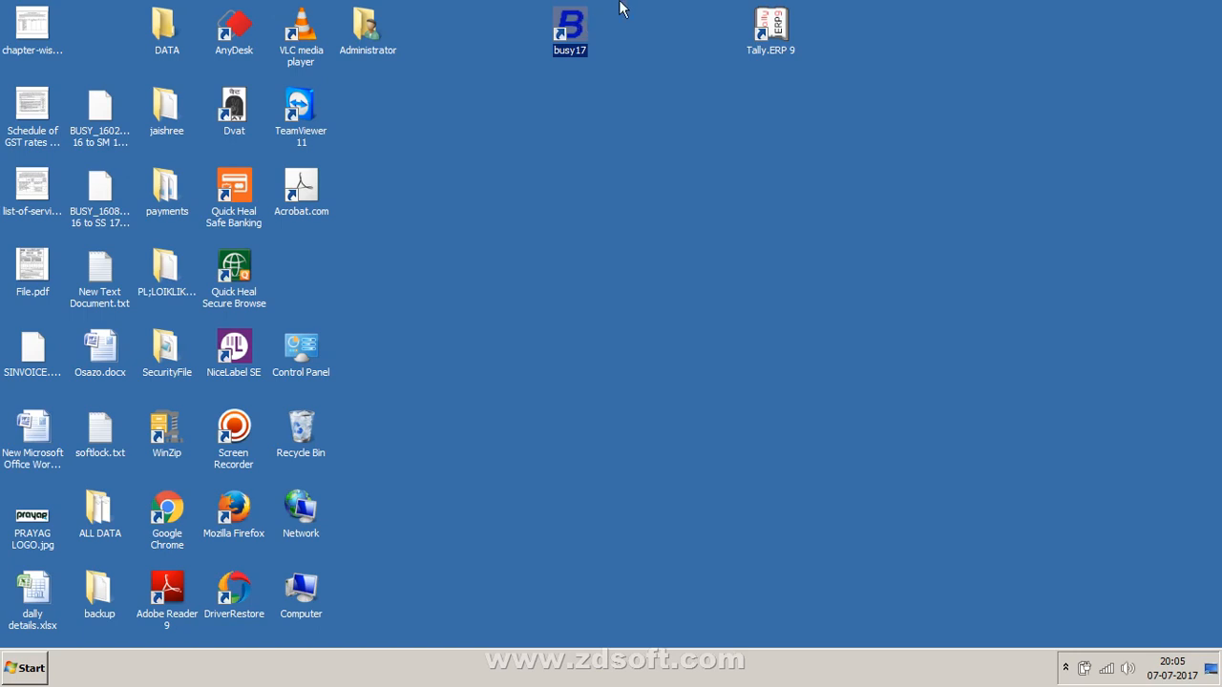
pyautogui.rightClick(447, 371)
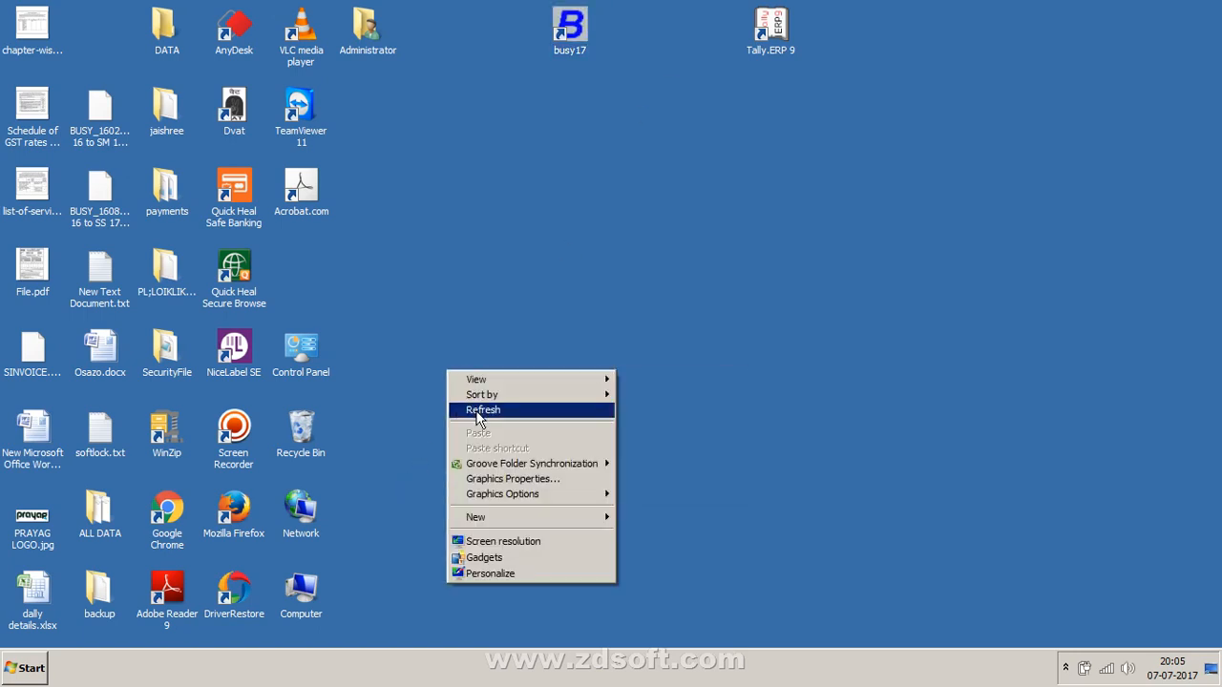
pyautogui.click(477, 411)
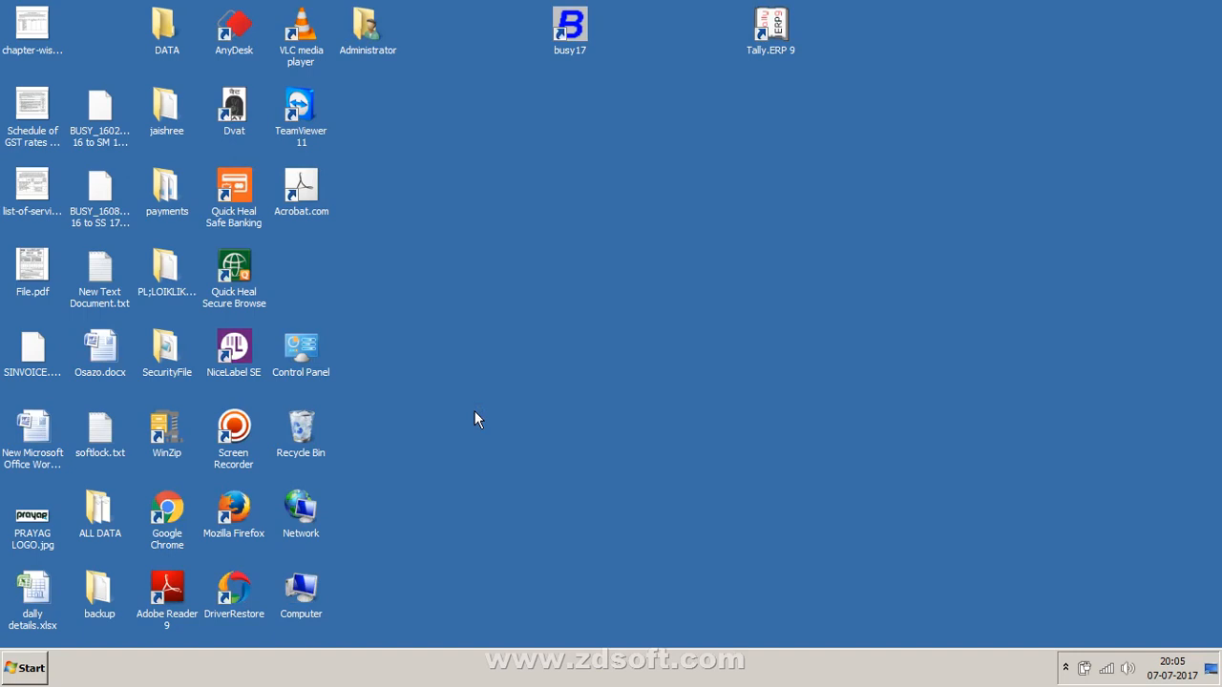
pyautogui.doubleClick(189, 502)
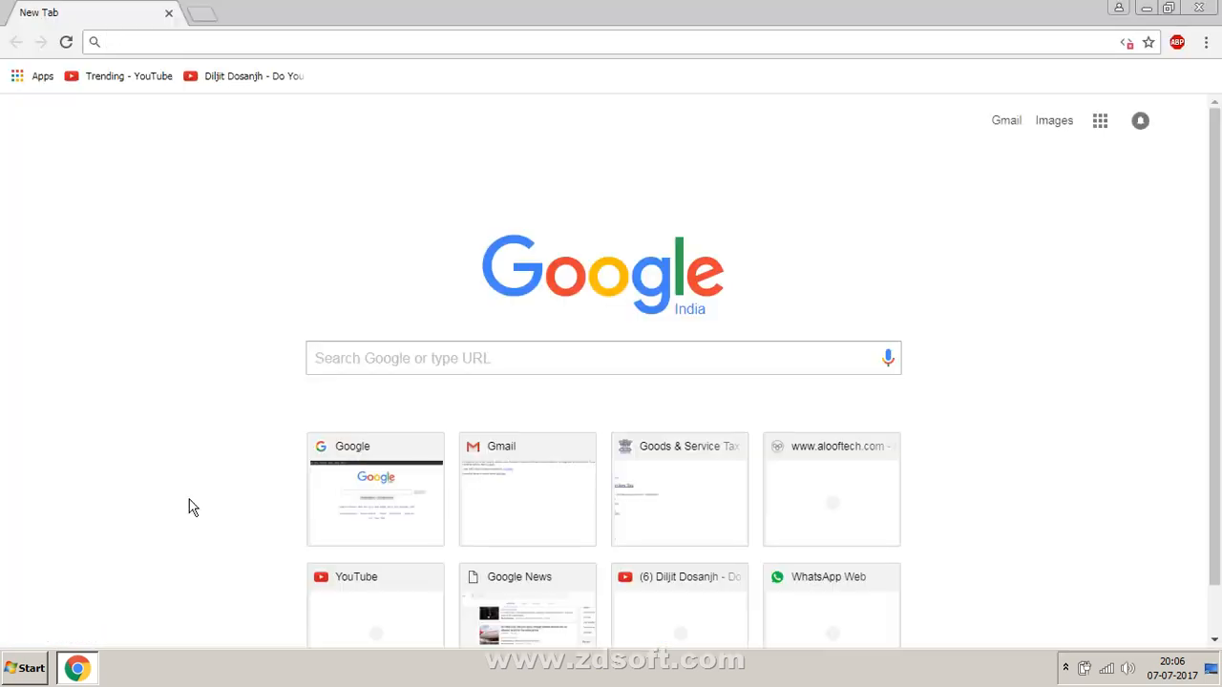
pyautogui.click(481, 365)
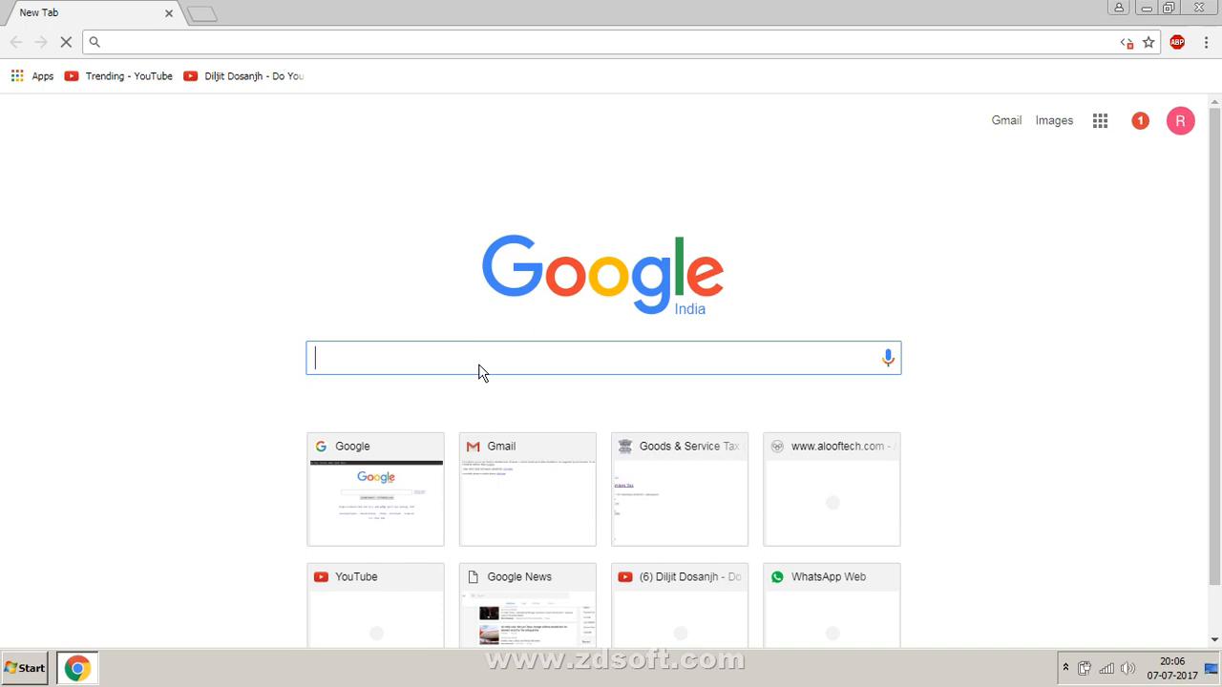
pyautogui.write('www.')
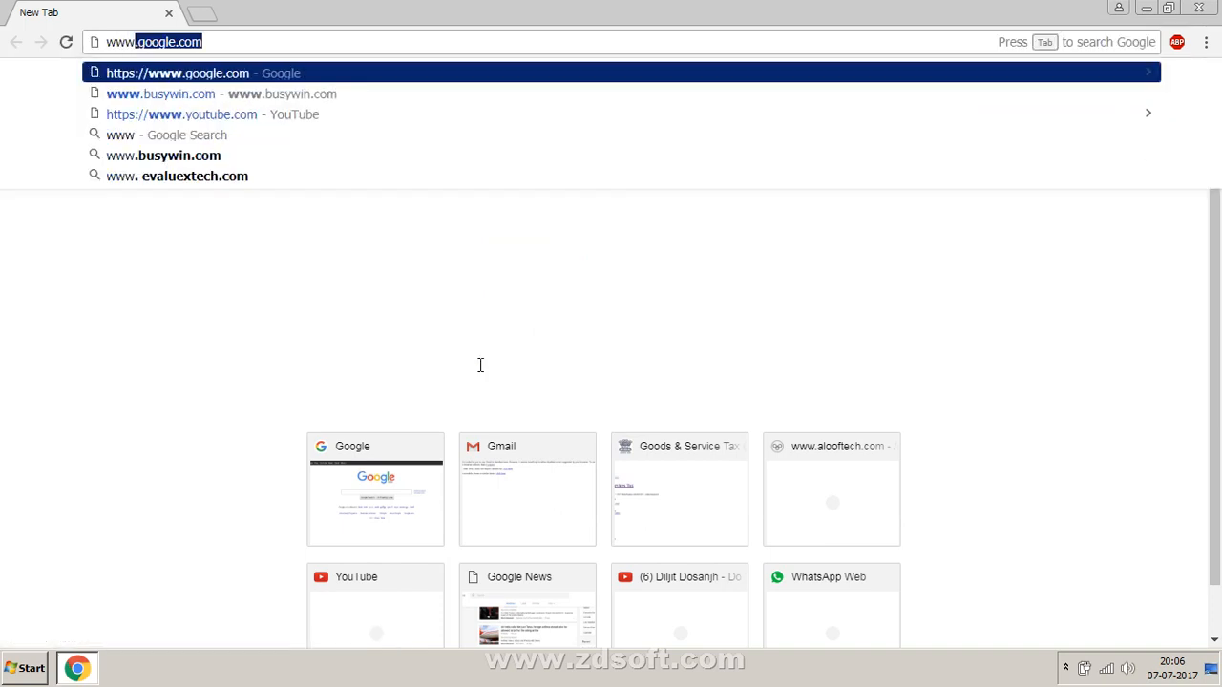
pyautogui.write('win.')
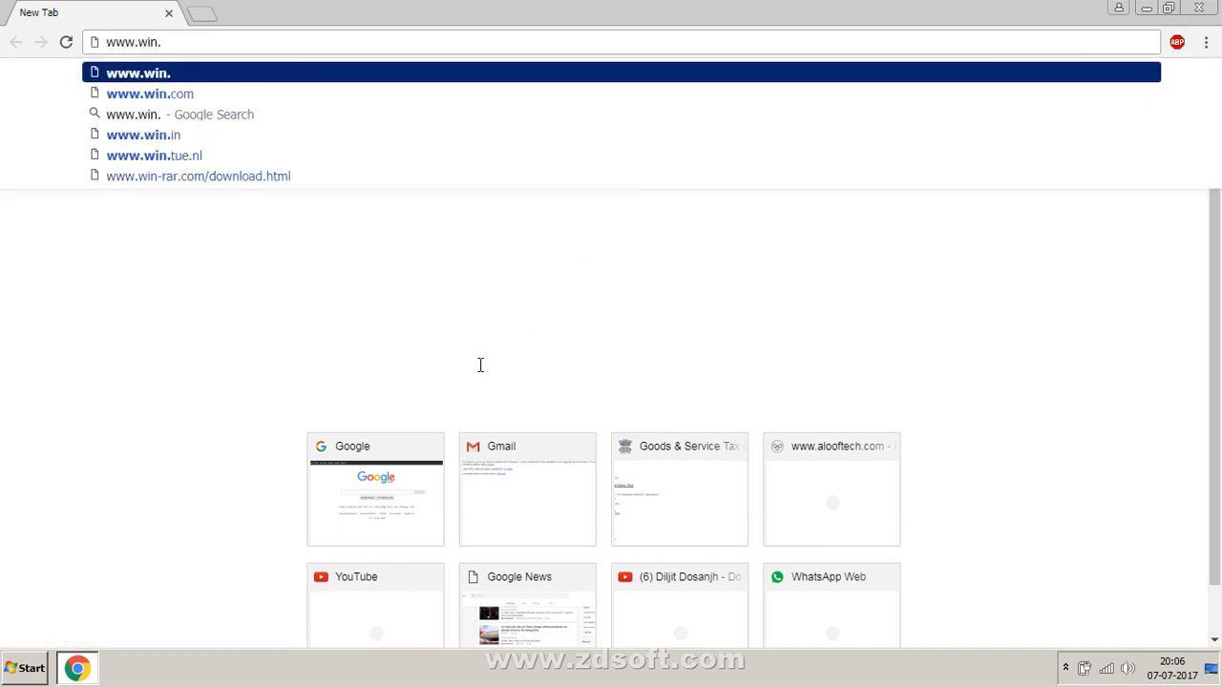
pyautogui.press('BackSpace')
pyautogui.press('BackSpace')
pyautogui.press('BackSpace')
pyautogui.press('BackSpace')
pyautogui.write('busy')
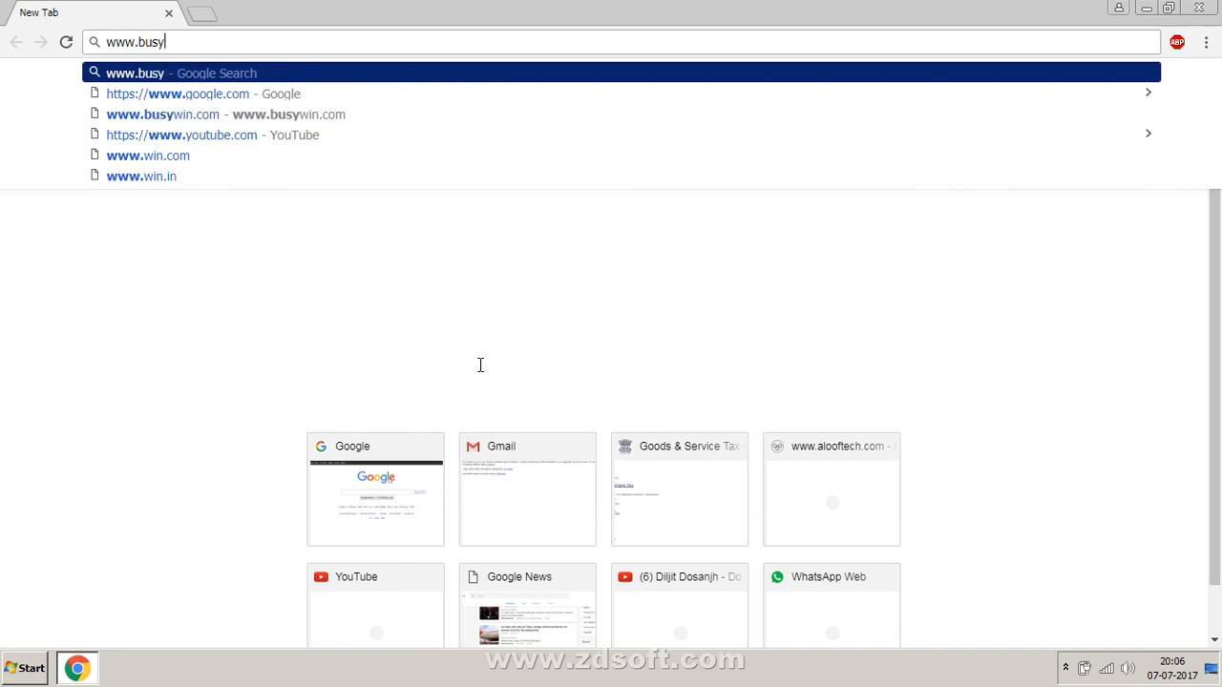
pyautogui.write('win.co')
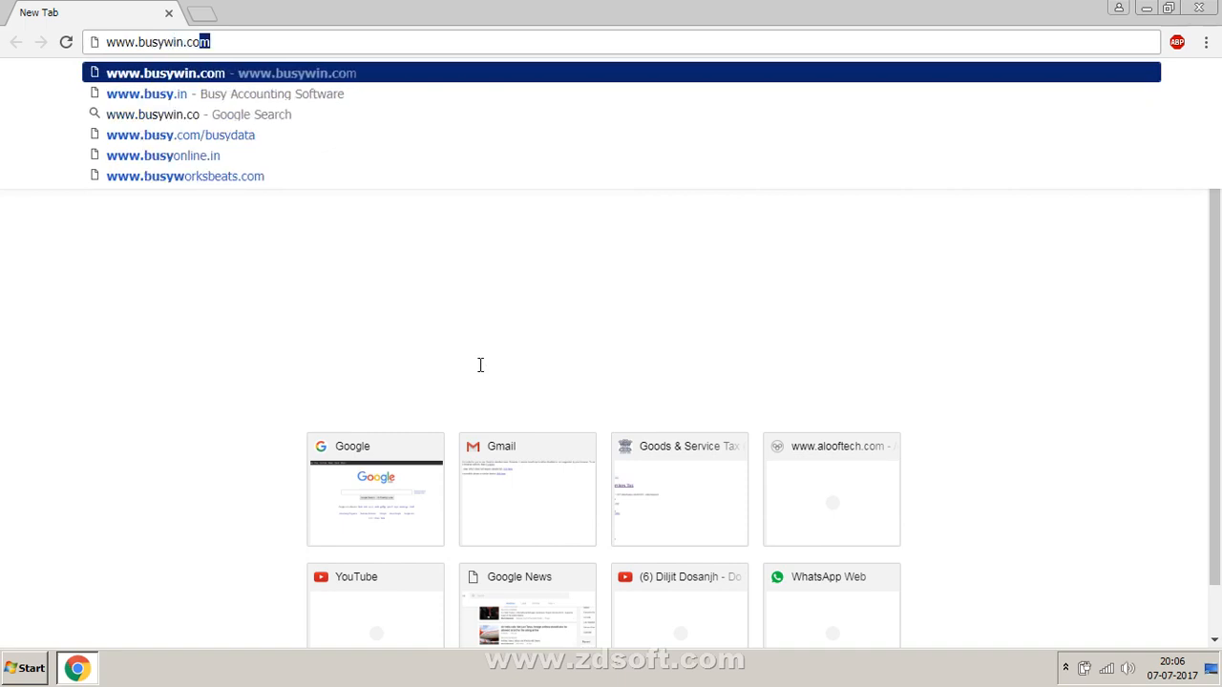
pyautogui.press('Return')
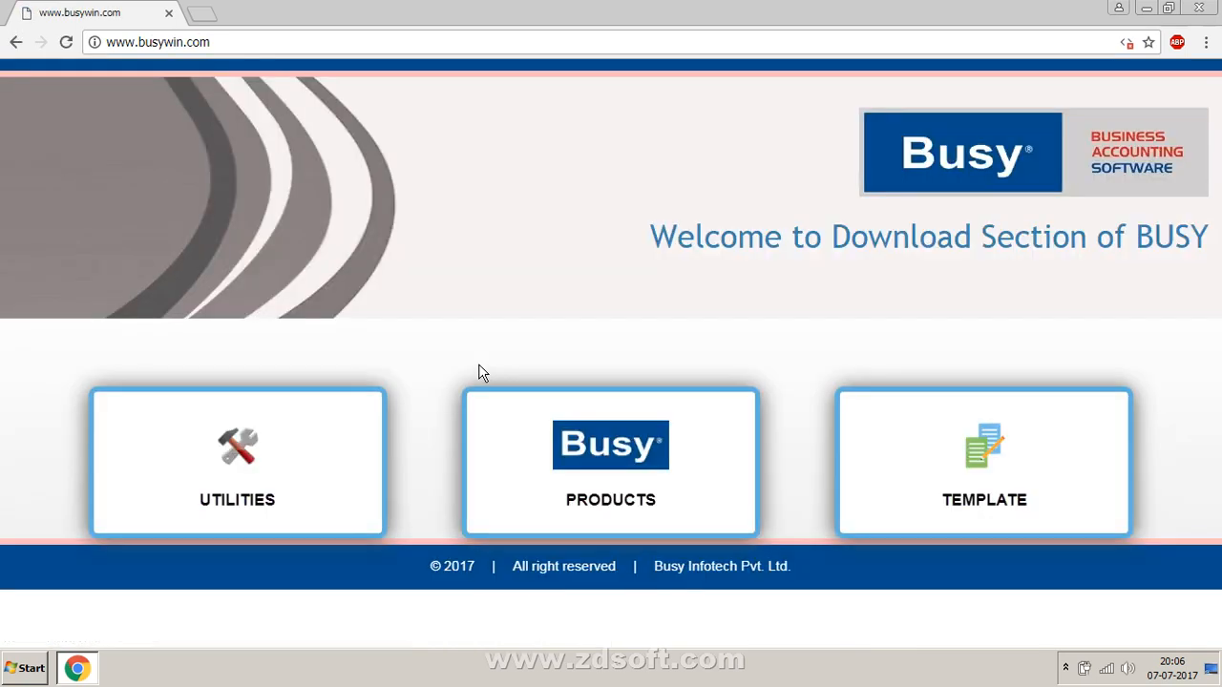
# Step: Open the PRODUCTS download list of BUSY releases, then minimise Chrome to the desktop
pyautogui.click(545, 446)
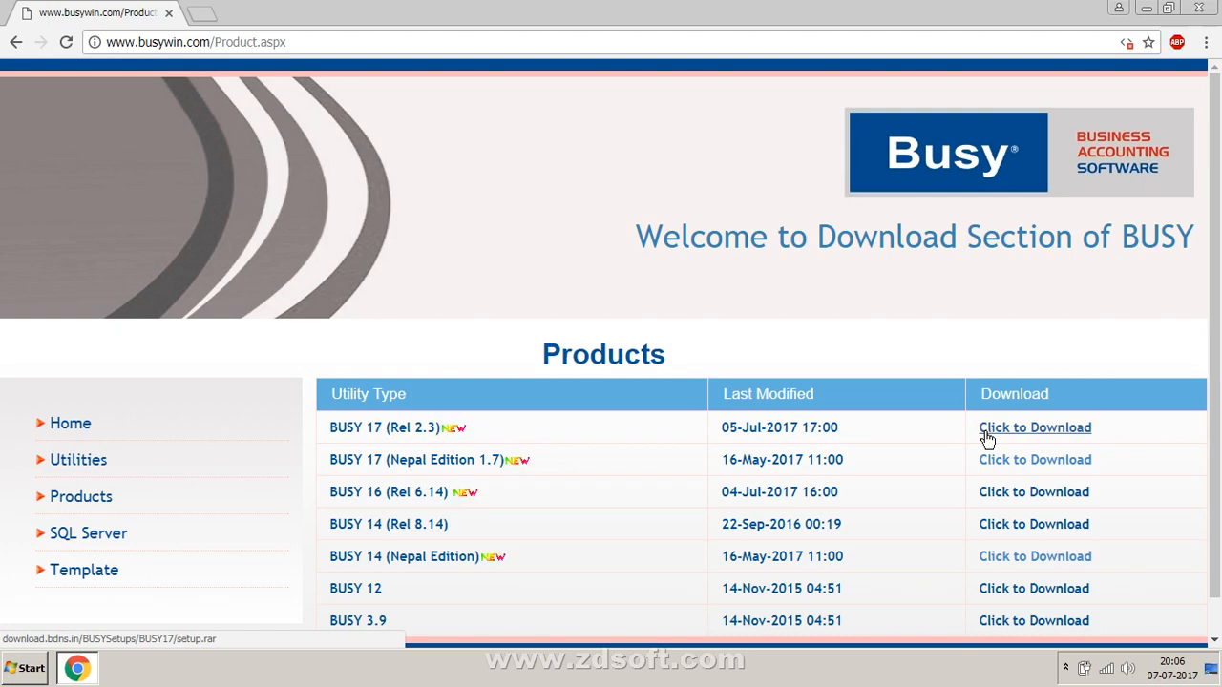
pyautogui.press('super+d')
# Step: Refresh the desktop and launch Busy 17 from its busy17 shortcut
pyautogui.rightClick(665, 46)
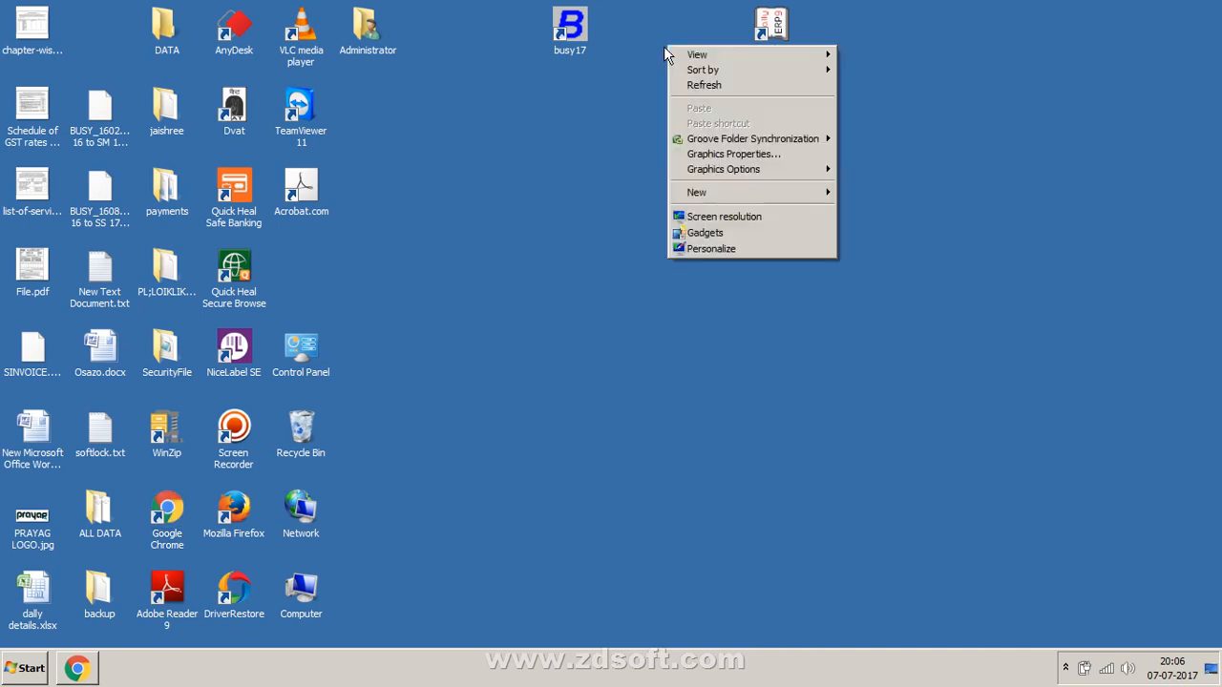
pyautogui.click(683, 88)
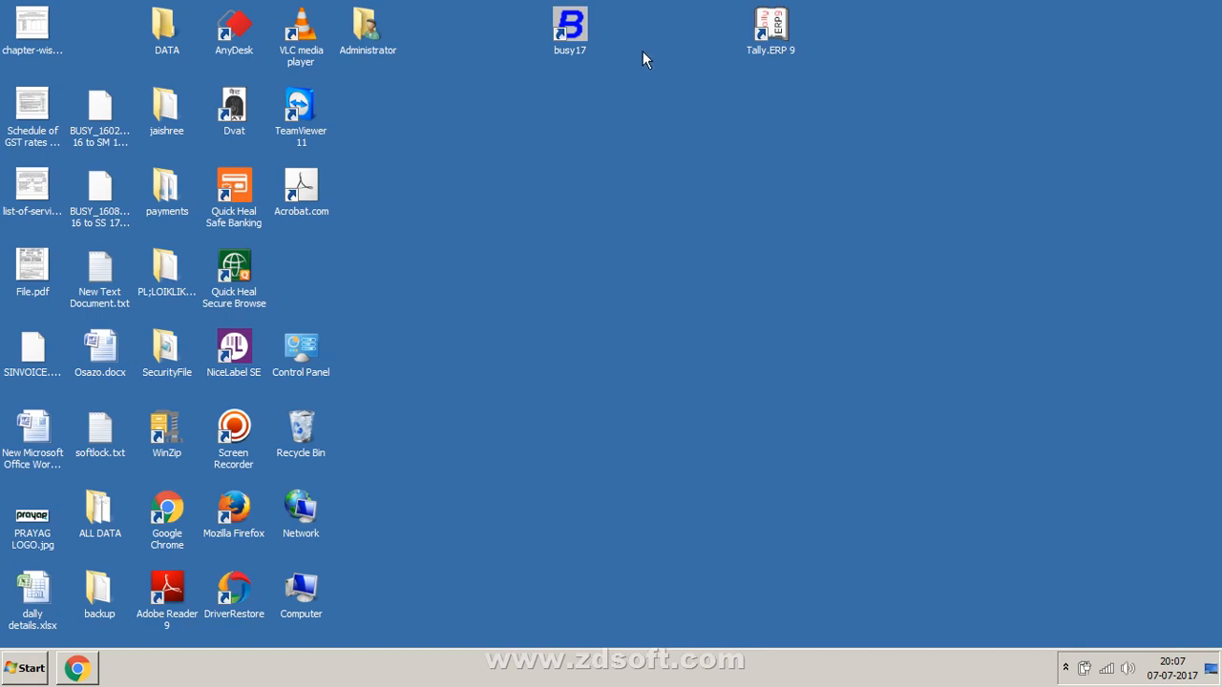
pyautogui.doubleClick(584, 31)
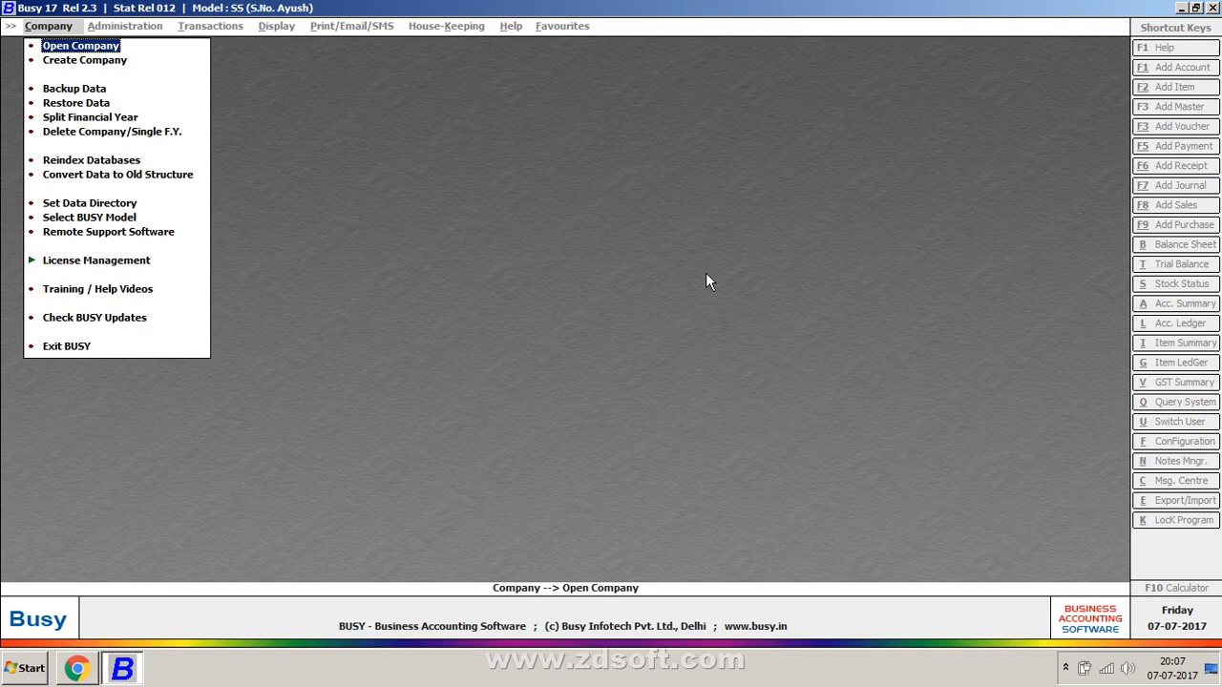
# Step: Open Scan_20170425_145817_015.jpg from Videos > Accounting Note > part 1 in Photo Viewer
pyautogui.press('super+e')
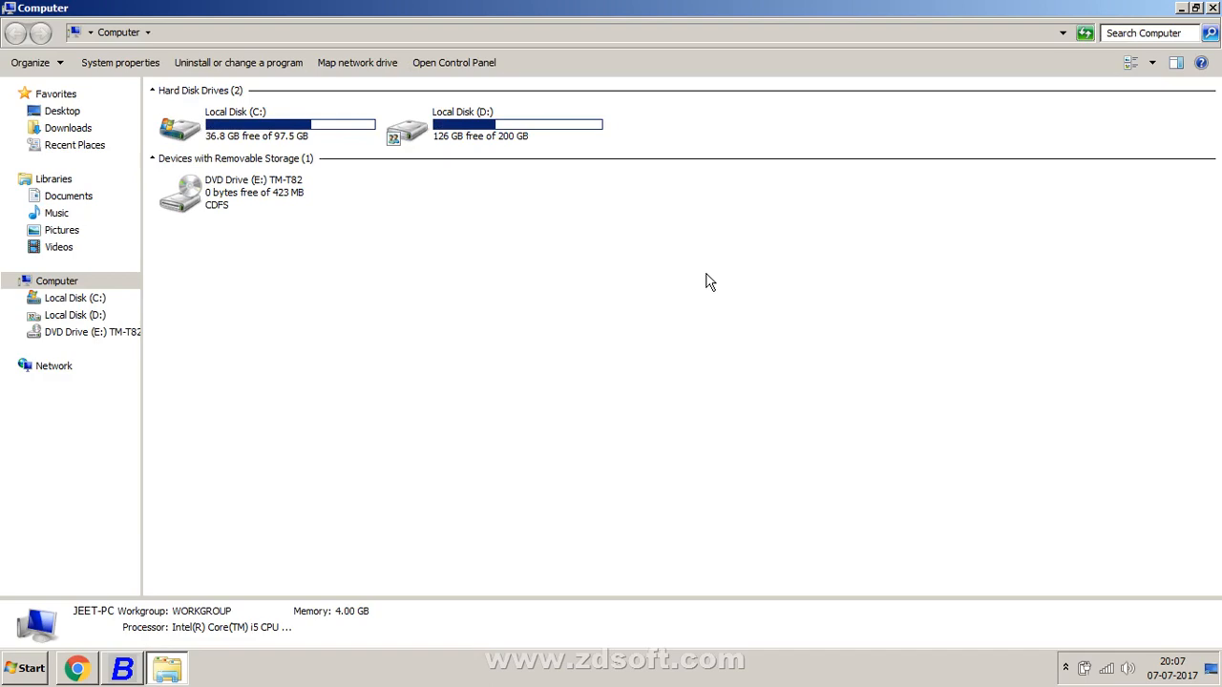
pyautogui.click(58, 248)
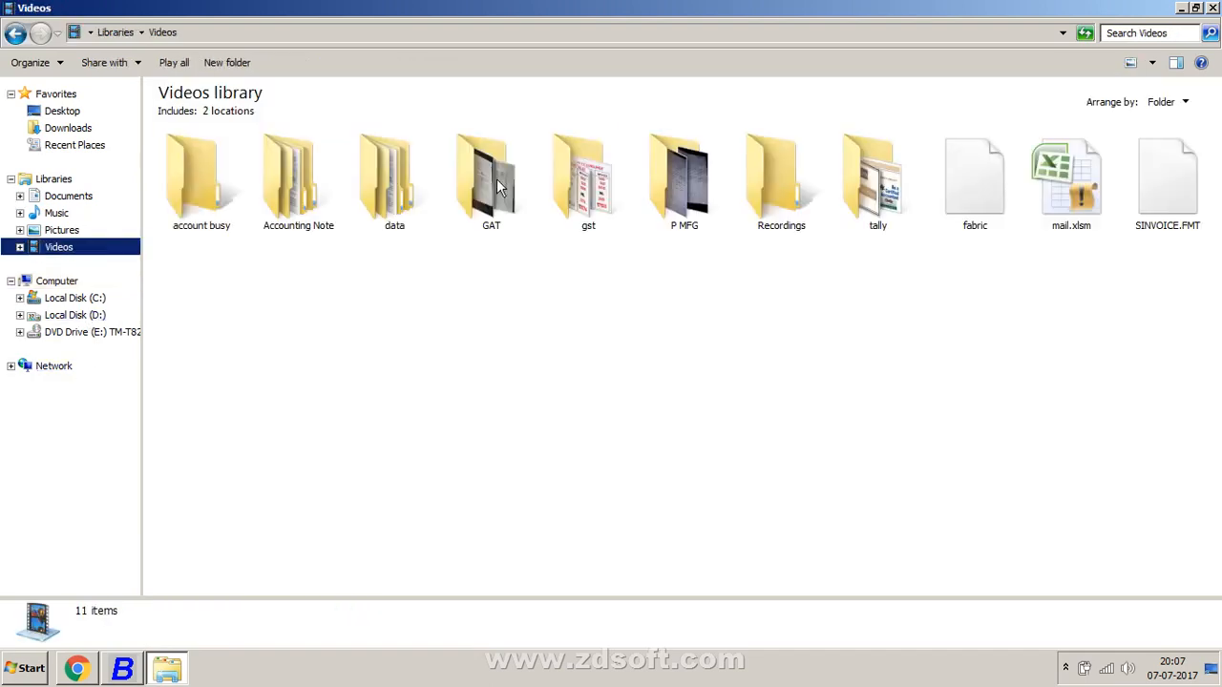
pyautogui.doubleClick(269, 203)
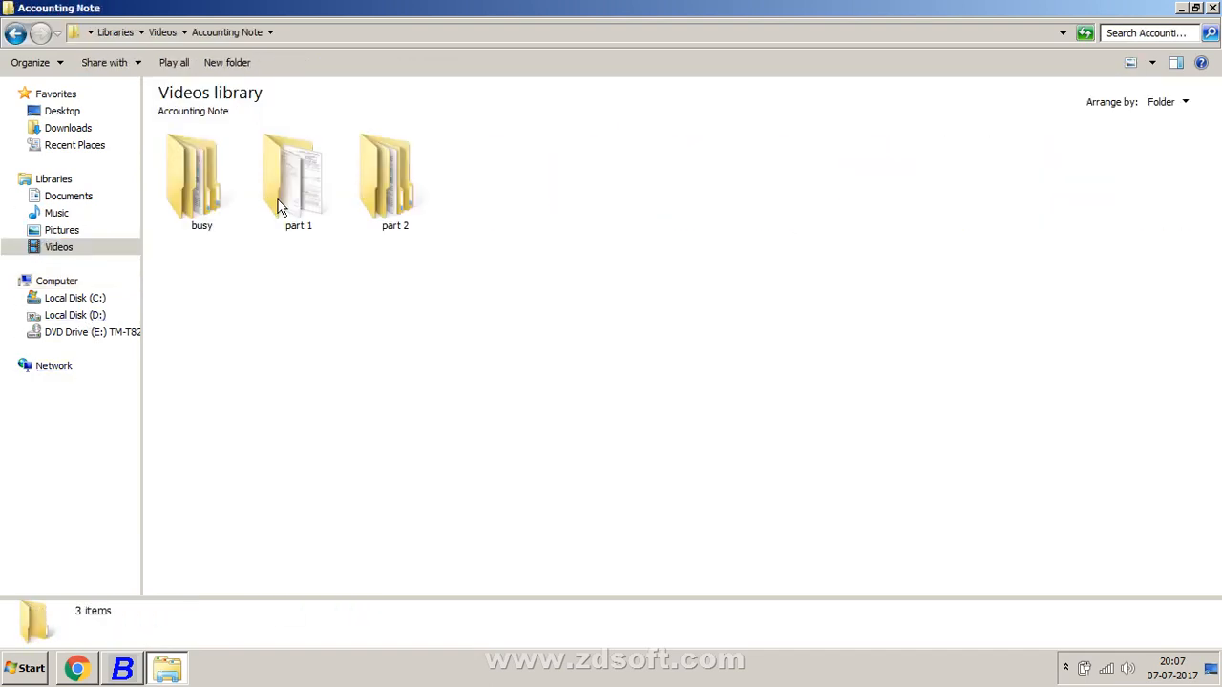
pyautogui.doubleClick(280, 209)
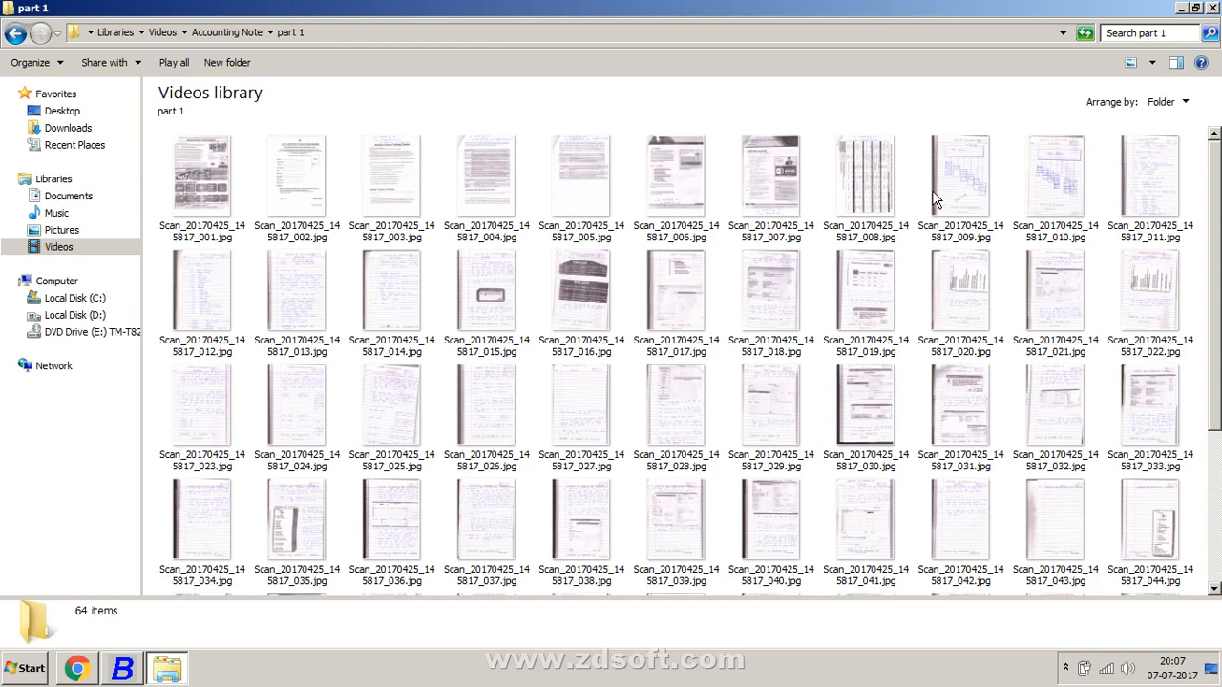
pyautogui.click(936, 201)
pyautogui.doubleClick(510, 299)
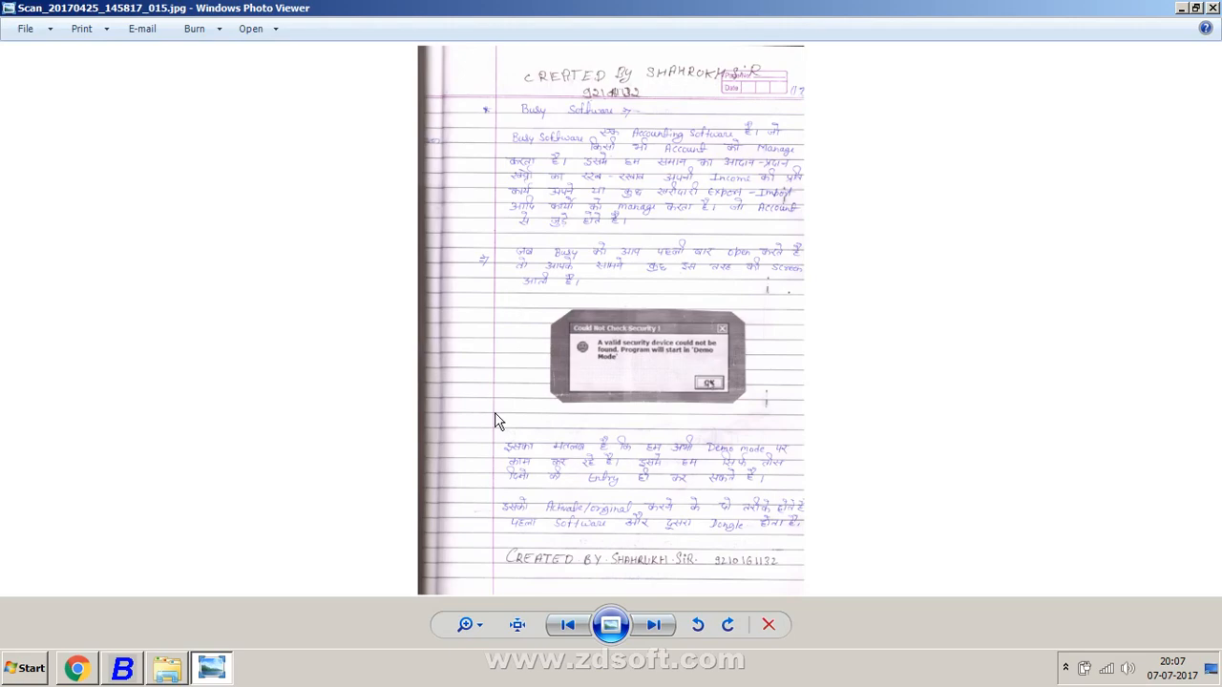
# Step: Zoom into scan 015 and pan down to the Demo mode and Software/Dongle activation notes
pyautogui.scroll(4, 494, 421)
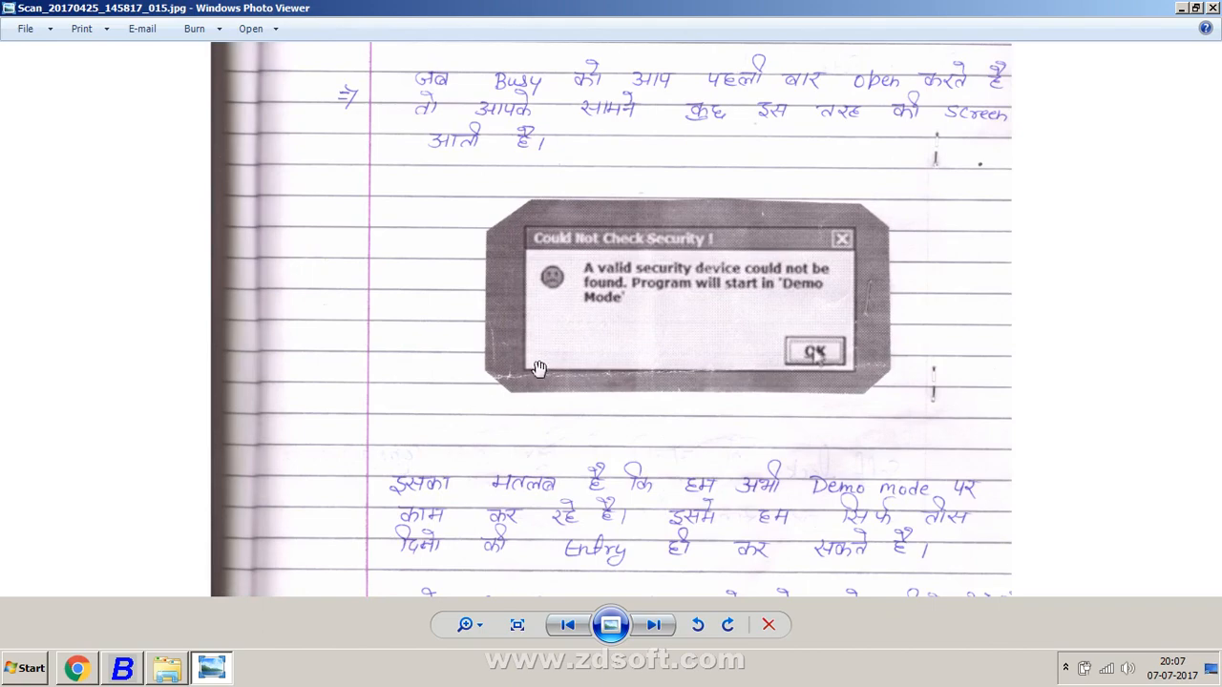
pyautogui.scroll(2, 540, 365)
pyautogui.scroll(2, 541, 346)
pyautogui.moveTo(541, 345); pyautogui.dragTo(308, 485)
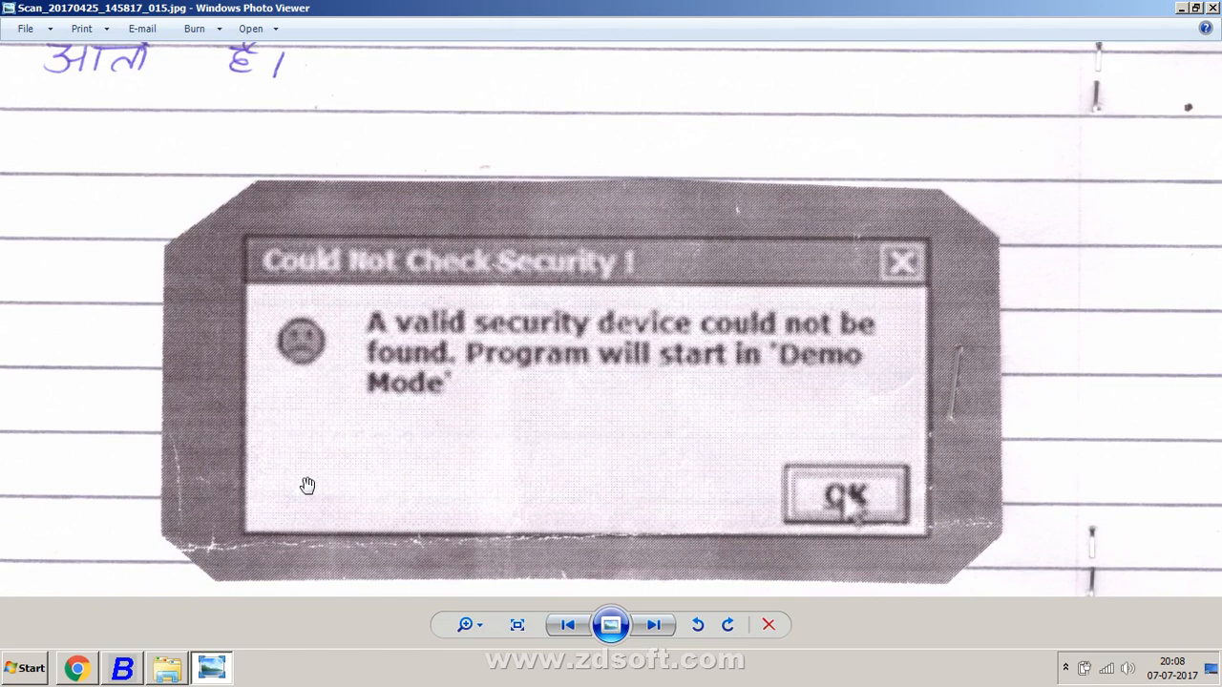
pyautogui.moveTo(308, 486); pyautogui.dragTo(365, 203)
pyautogui.moveTo(836, 520); pyautogui.dragTo(825, 355)
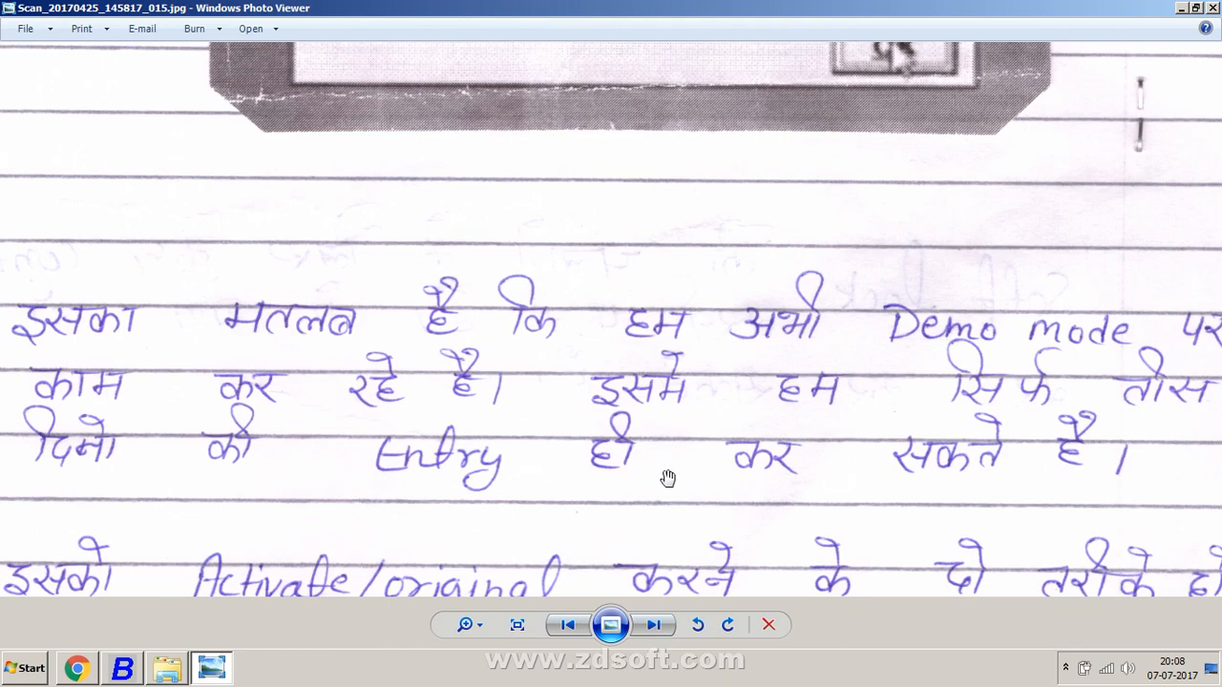
pyautogui.moveTo(667, 478); pyautogui.dragTo(717, 386)
pyautogui.moveTo(813, 379); pyautogui.dragTo(832, 235)
pyautogui.scroll(-1, 833, 237)
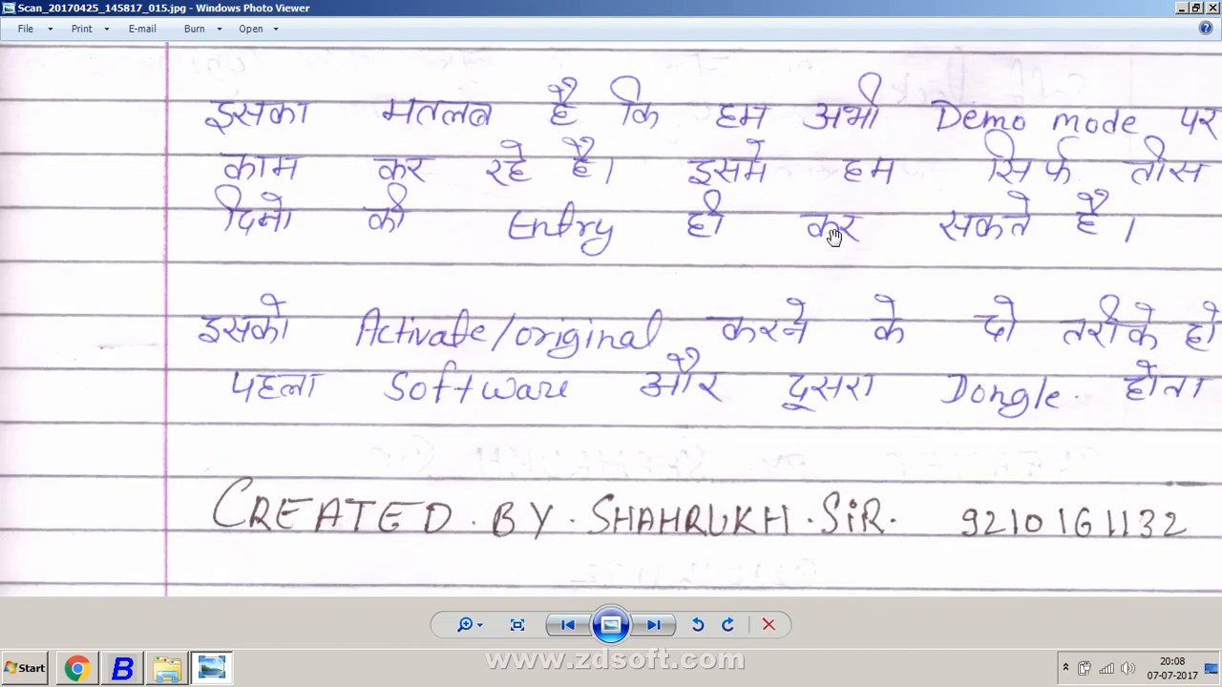
pyautogui.moveTo(698, 352); pyautogui.dragTo(547, 320)
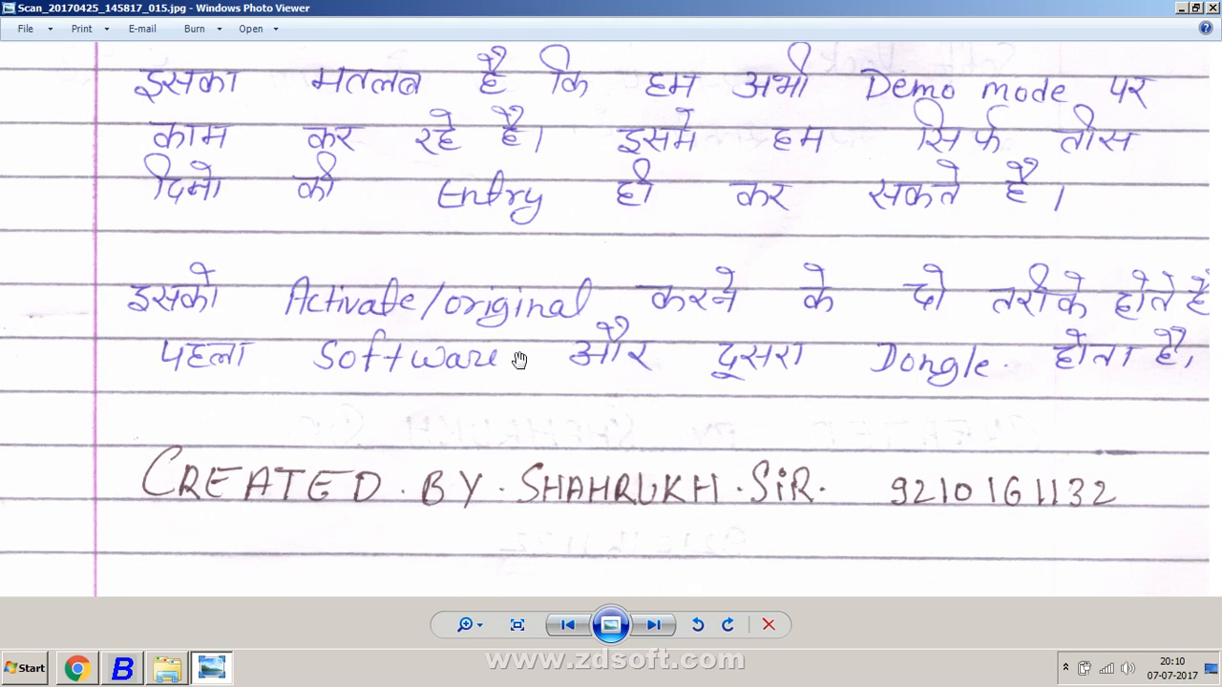
# Step: Advance to the next scan, Scan_20170425_145817_016.jpg, with the Hard Lock and Soft Lock notes
pyautogui.click(651, 625)
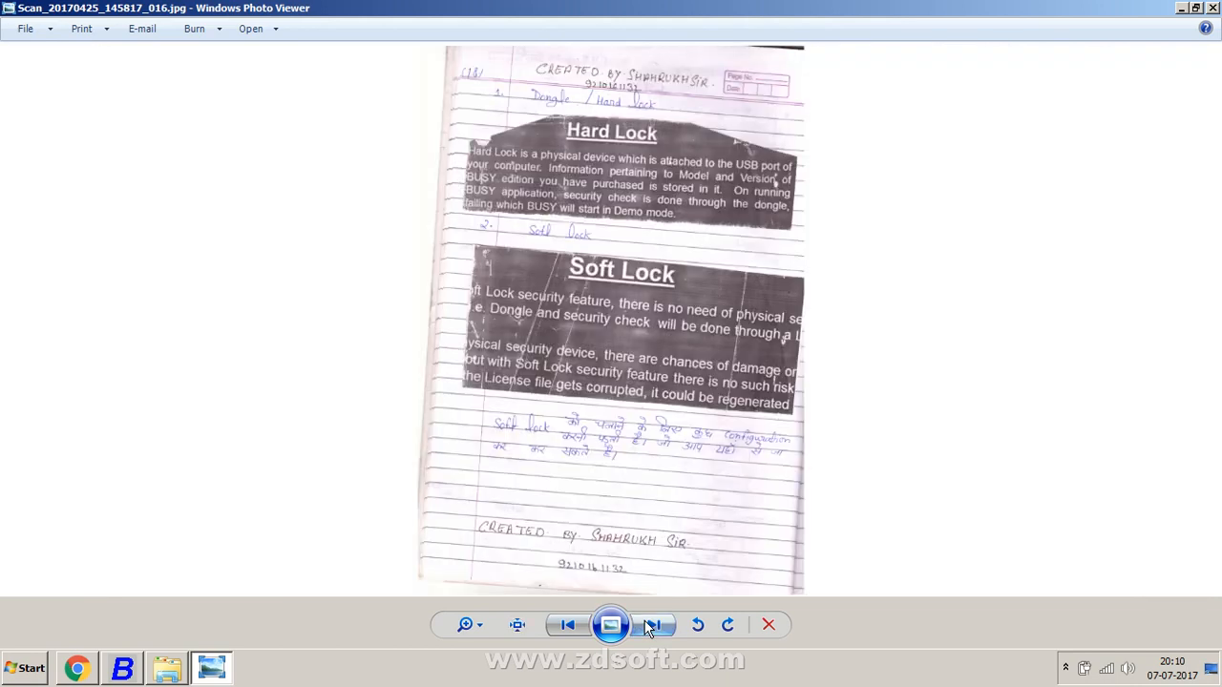
# Step: Show the desktop, move softlock.txt to its middle, and copy the file
pyautogui.rightClick(446, 675)
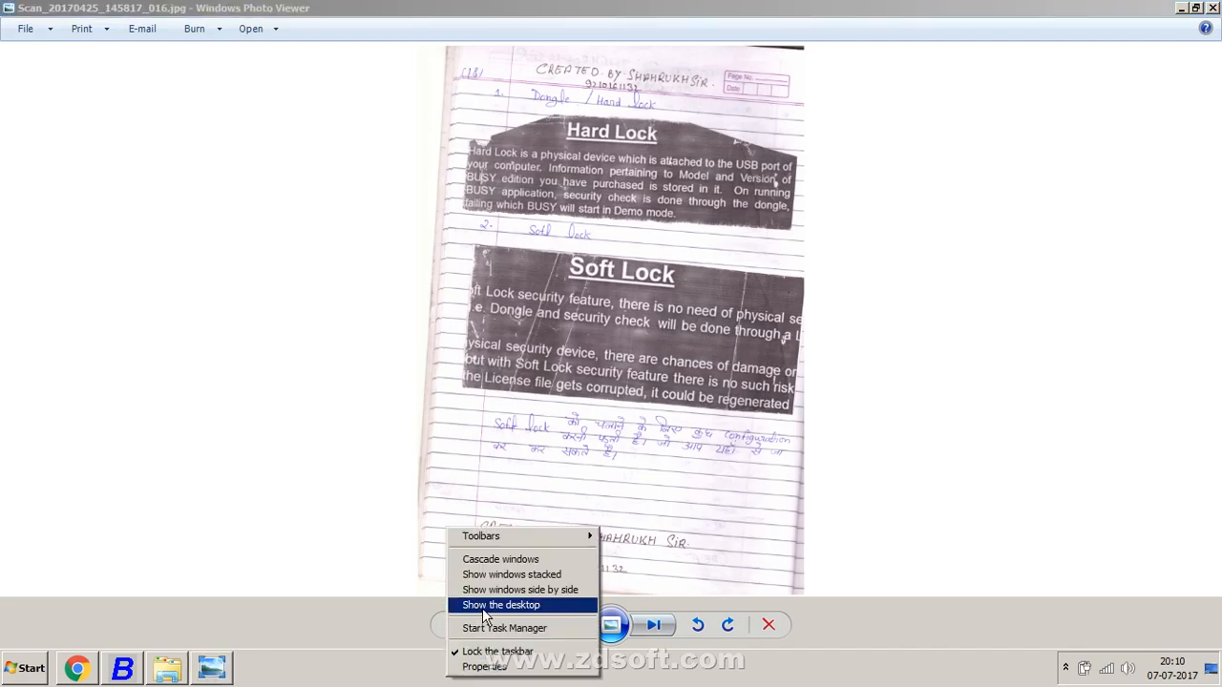
pyautogui.click(482, 609)
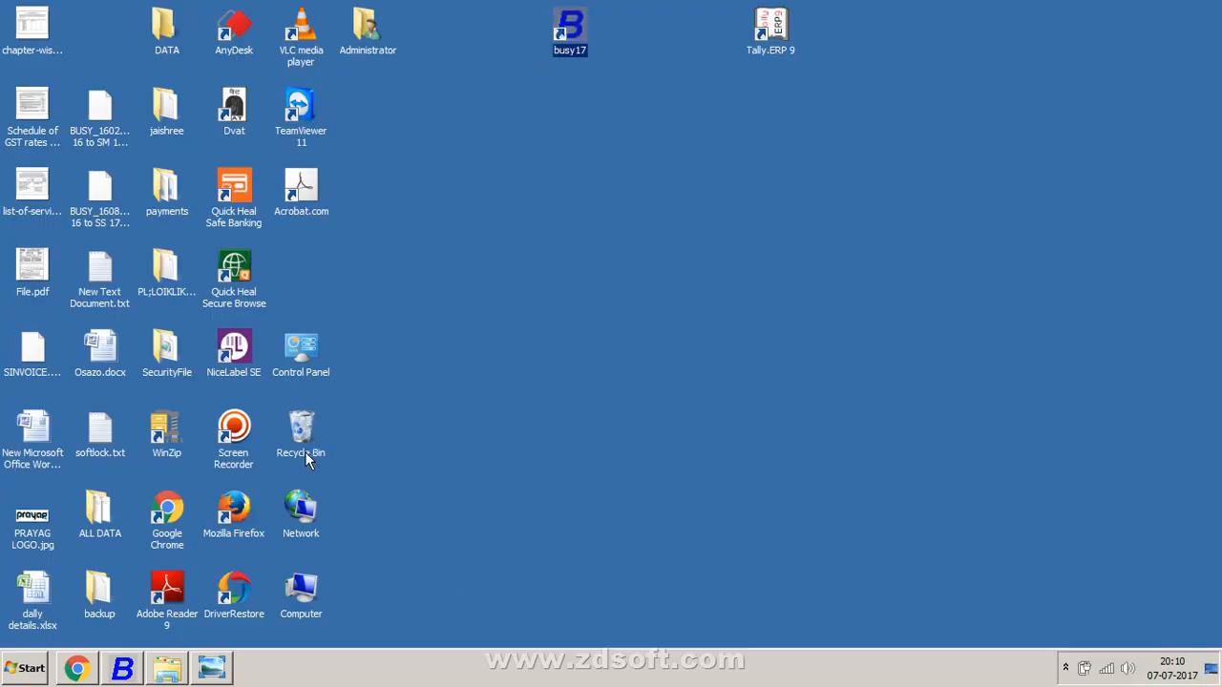
pyautogui.click(95, 449)
pyautogui.moveTo(484, 381); pyautogui.dragTo(514, 390)
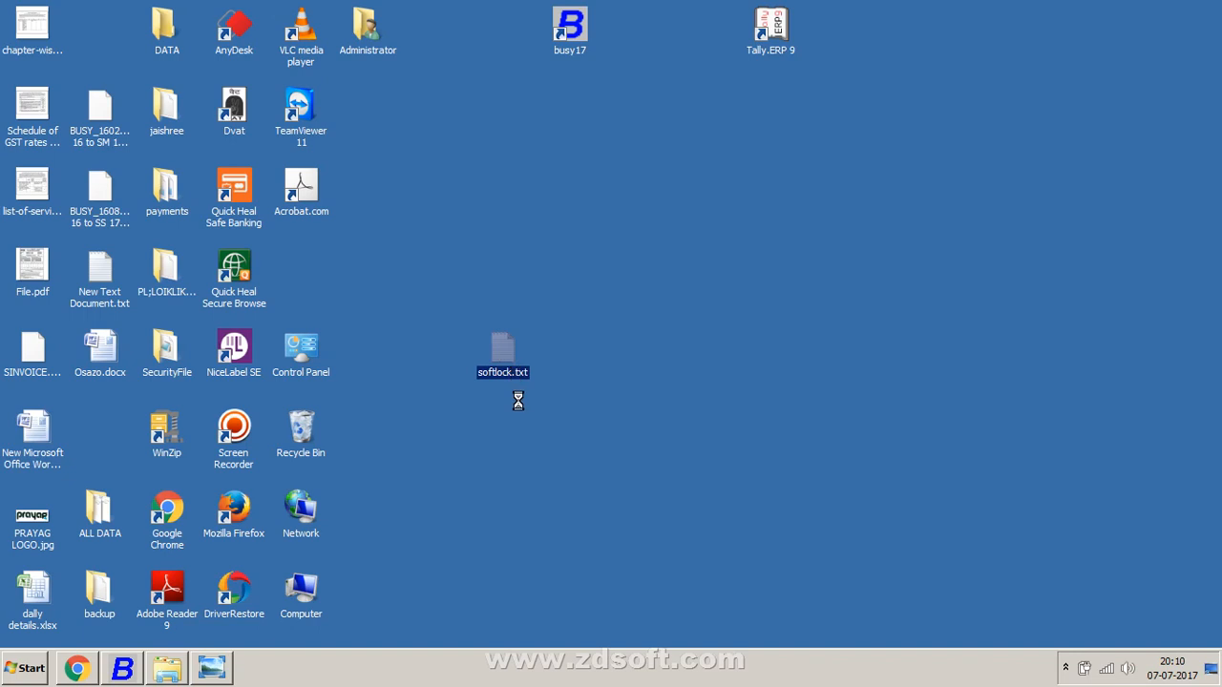
pyautogui.rightClick(506, 368)
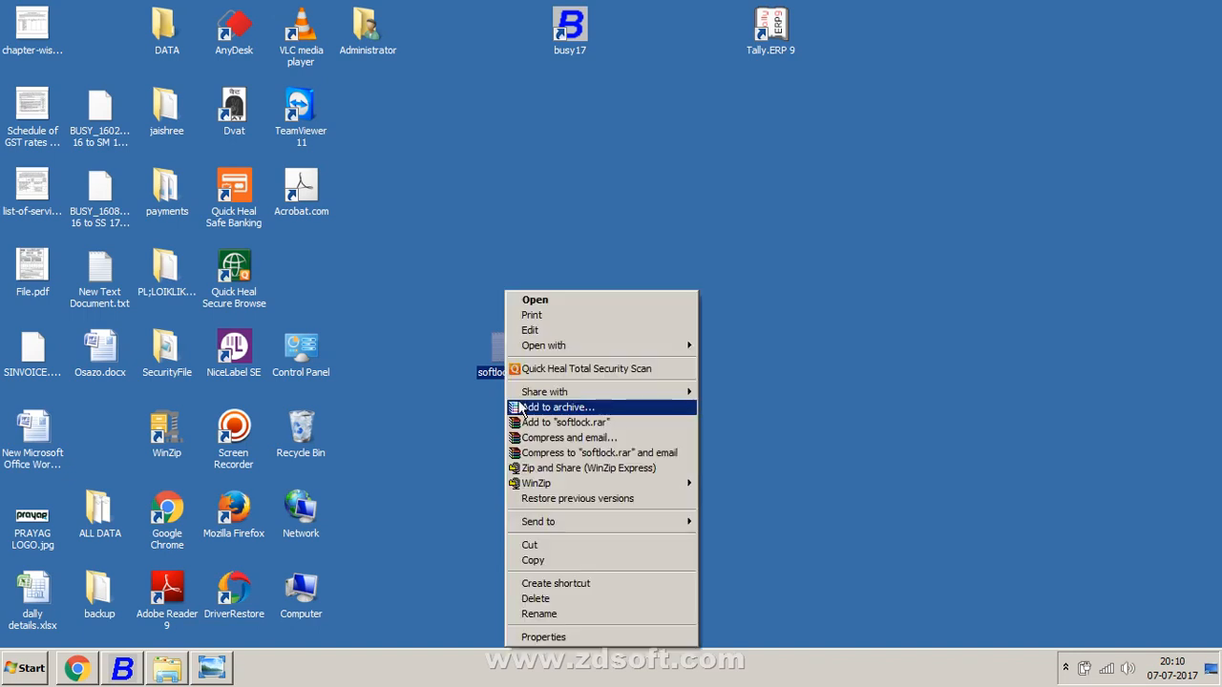
pyautogui.click(530, 560)
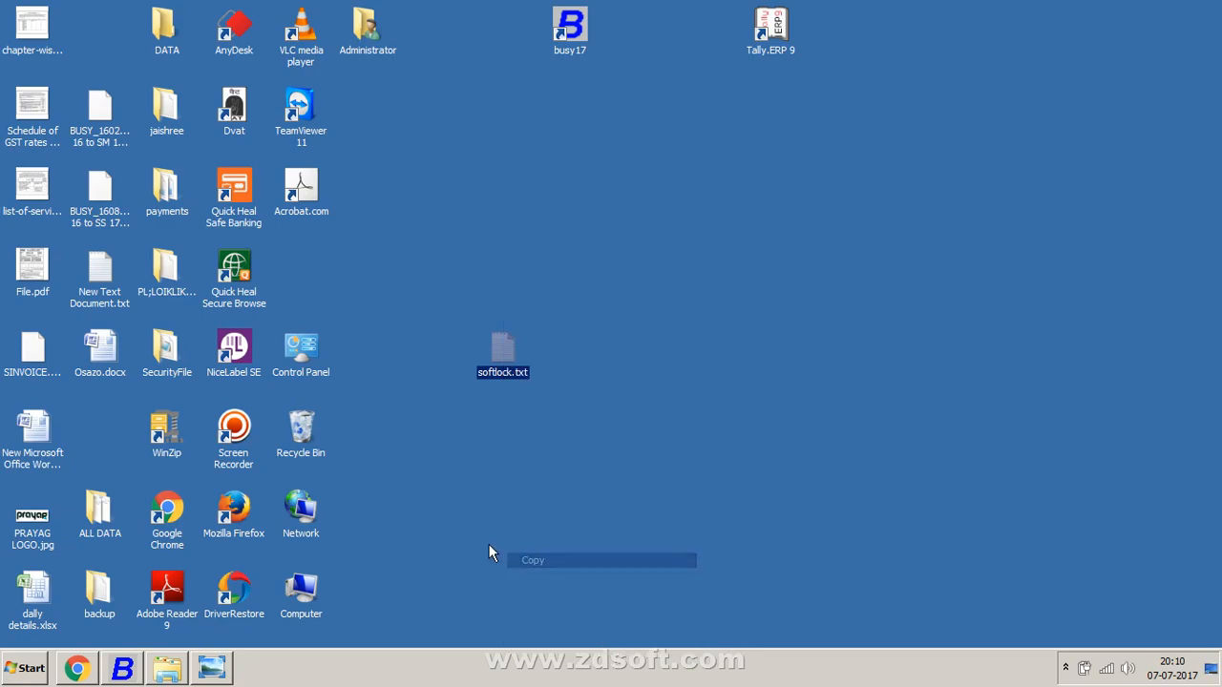
# Step: Check the C:\BusyWin folder in Explorer, then close the window
pyautogui.doubleClick(296, 576)
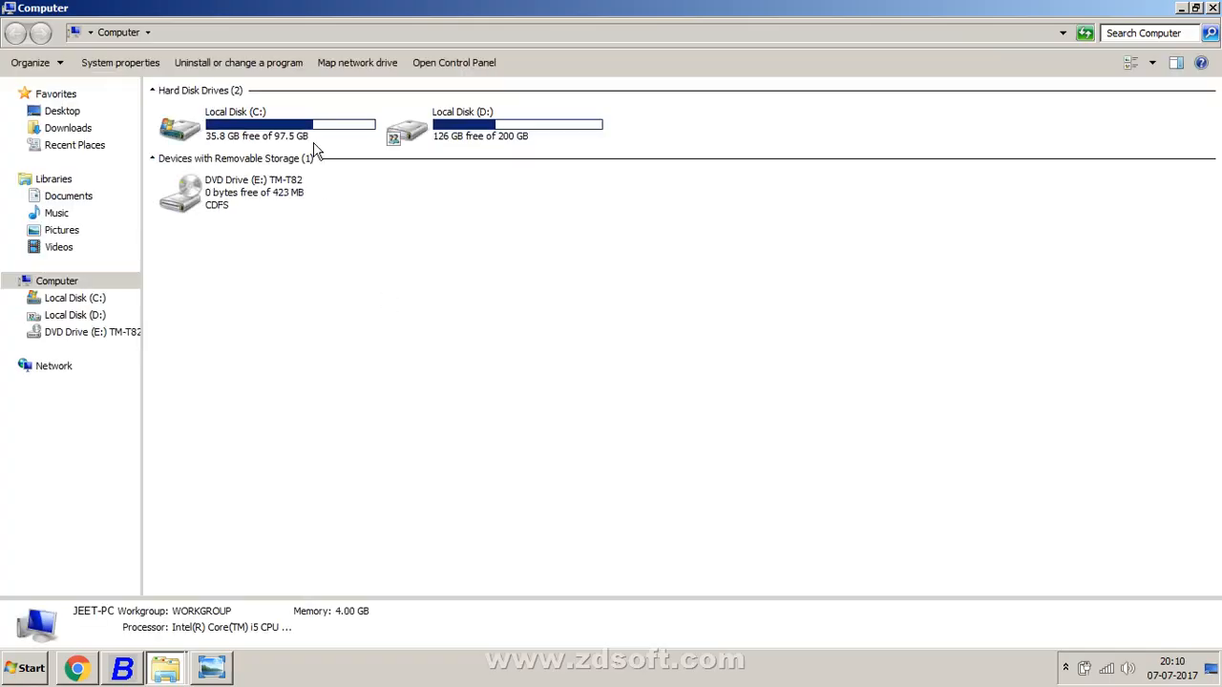
pyautogui.doubleClick(313, 136)
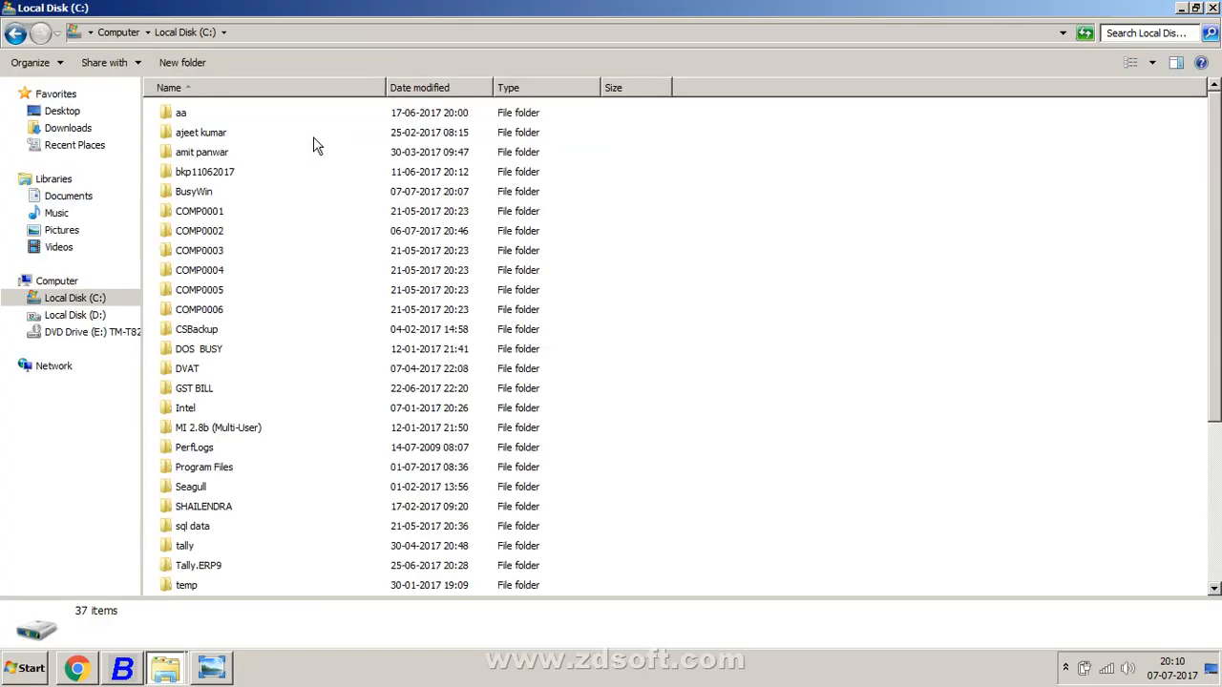
pyautogui.doubleClick(242, 191)
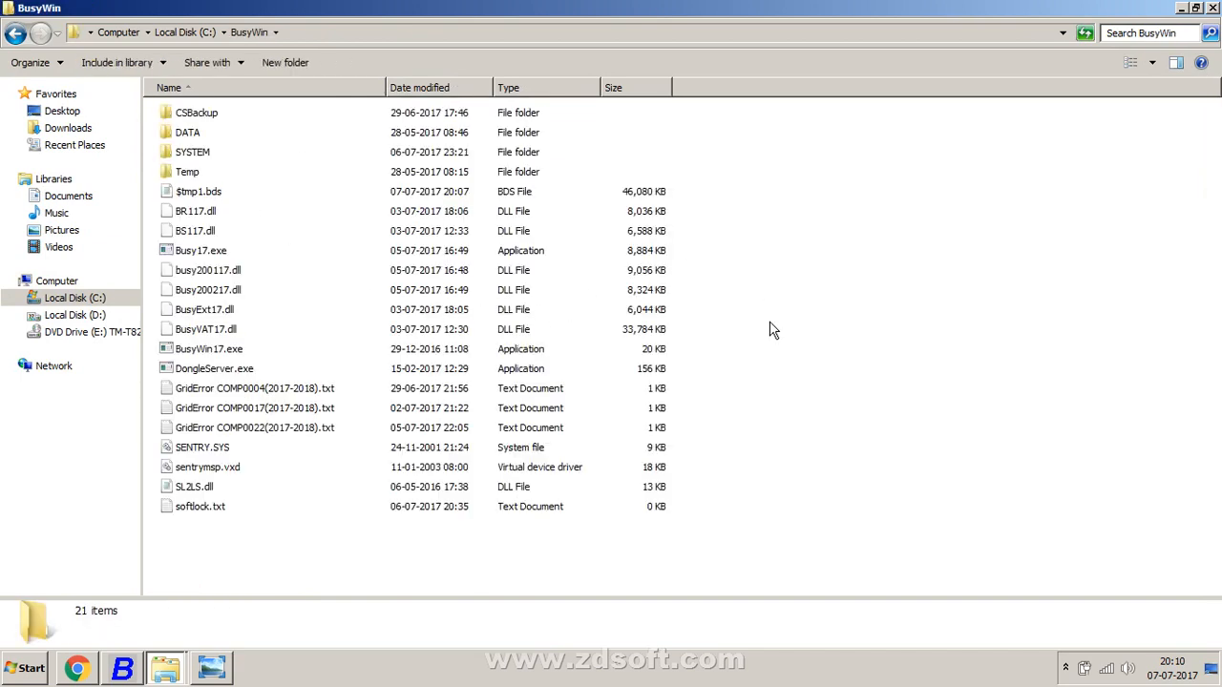
pyautogui.rightClick(788, 241)
pyautogui.click(1217, 5)
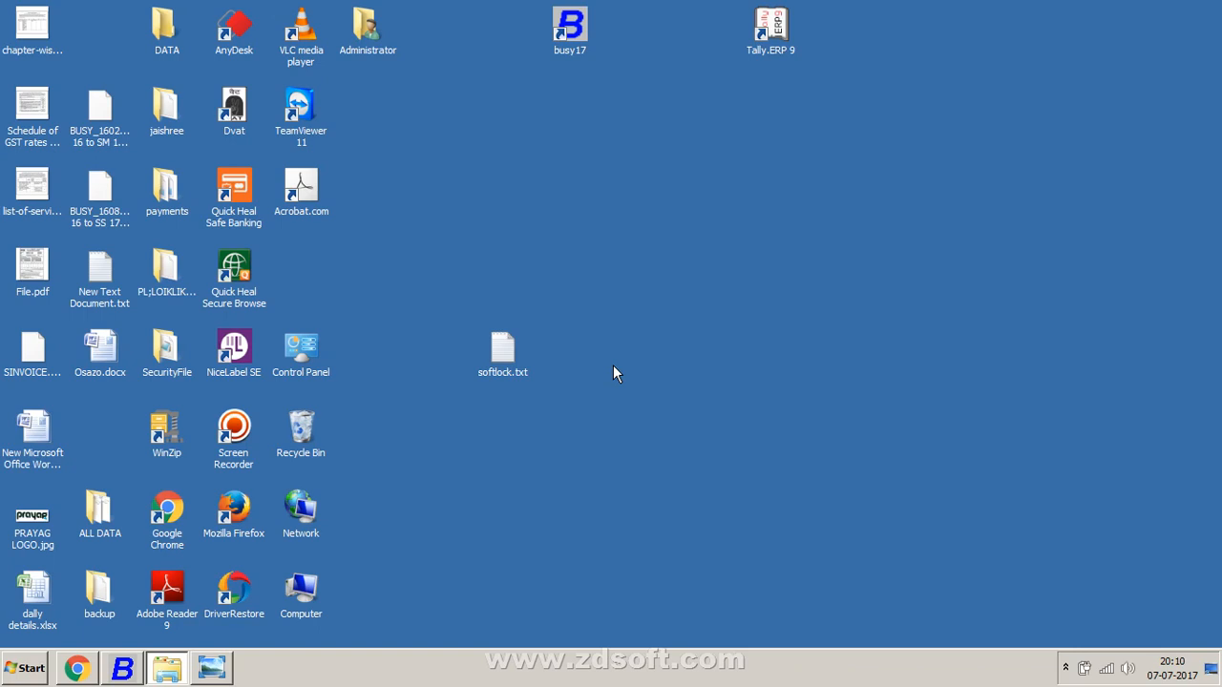
# Step: Refresh the desktop holding softlock.txt and the busy17 and Tally.ERP 9 shortcuts
pyautogui.rightClick(772, 113)
pyautogui.click(800, 153)
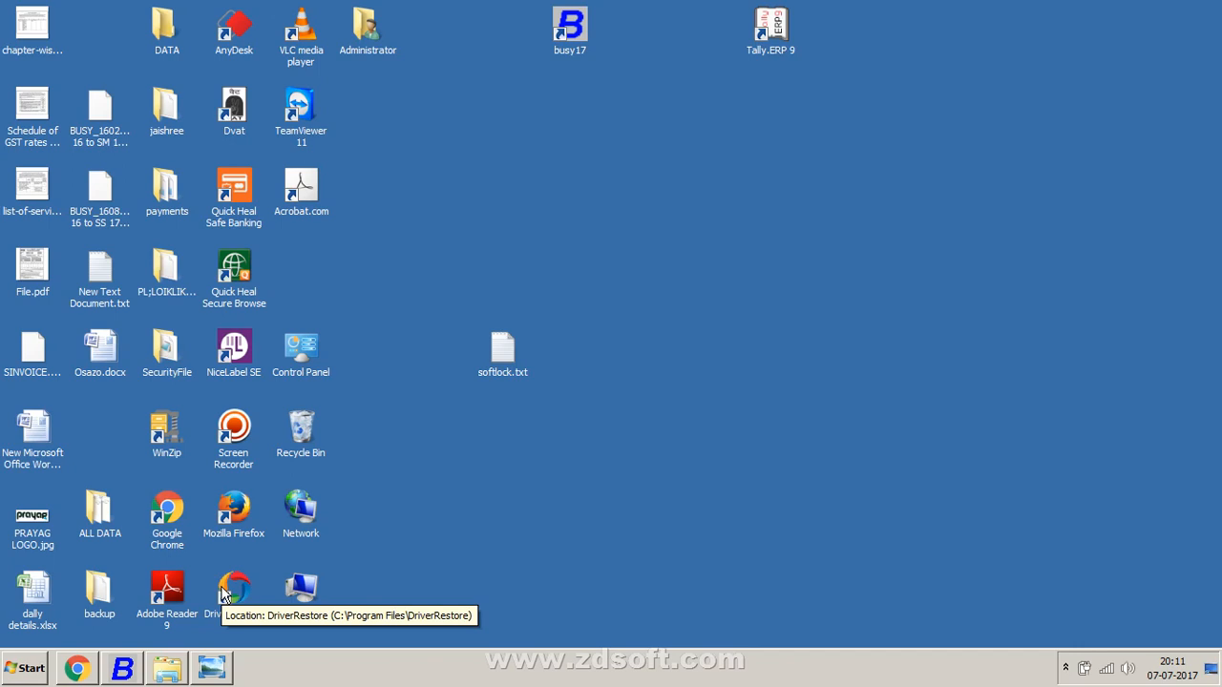
# Step: Back in Busy 17, open and quit Create Company, then open Set Data Directory showing D:
pyautogui.click(138, 670)
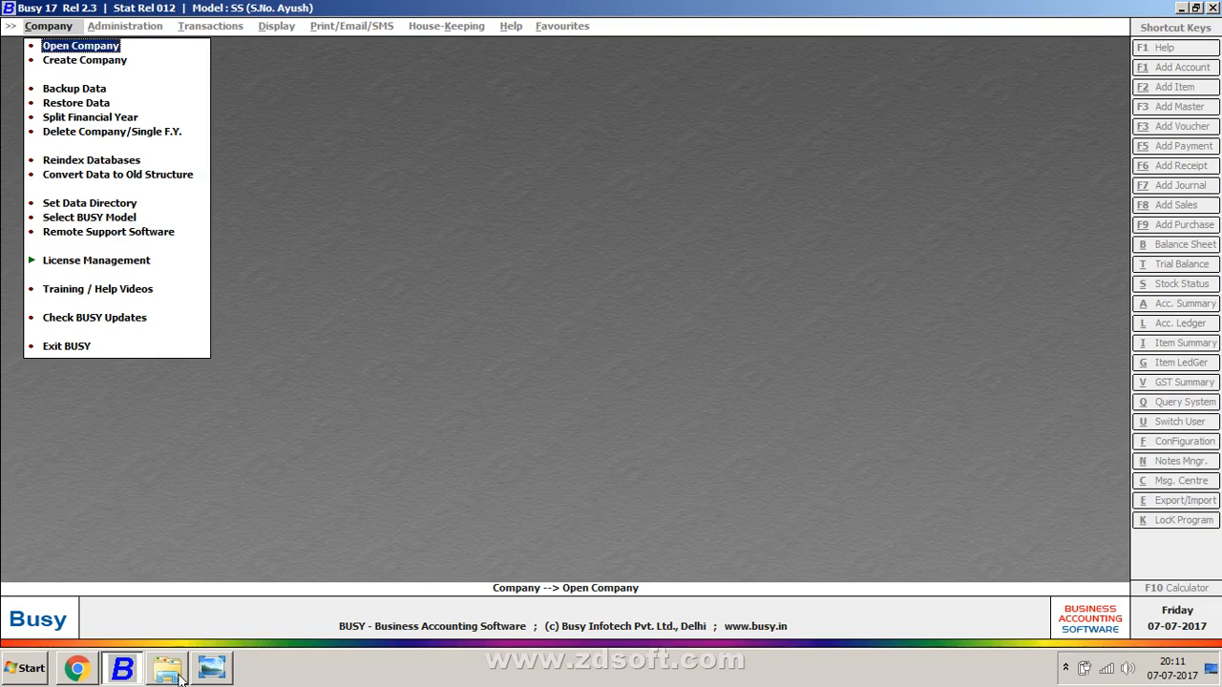
pyautogui.moveTo(217, 670)
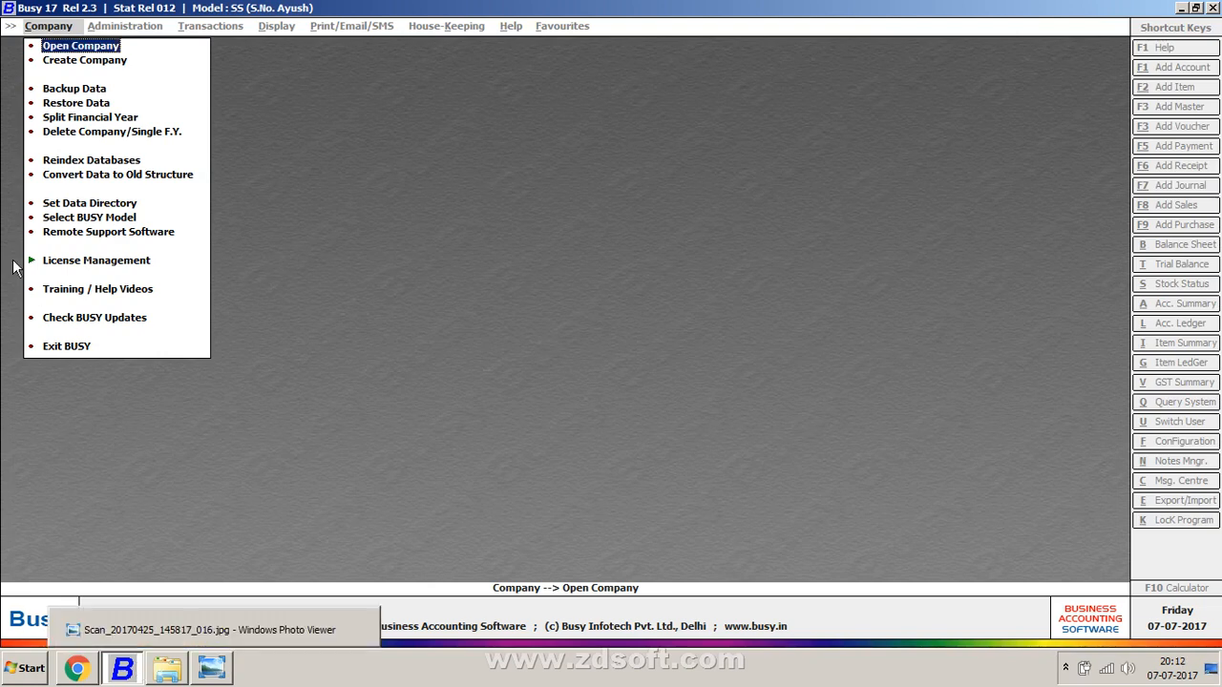
pyautogui.click(108, 61)
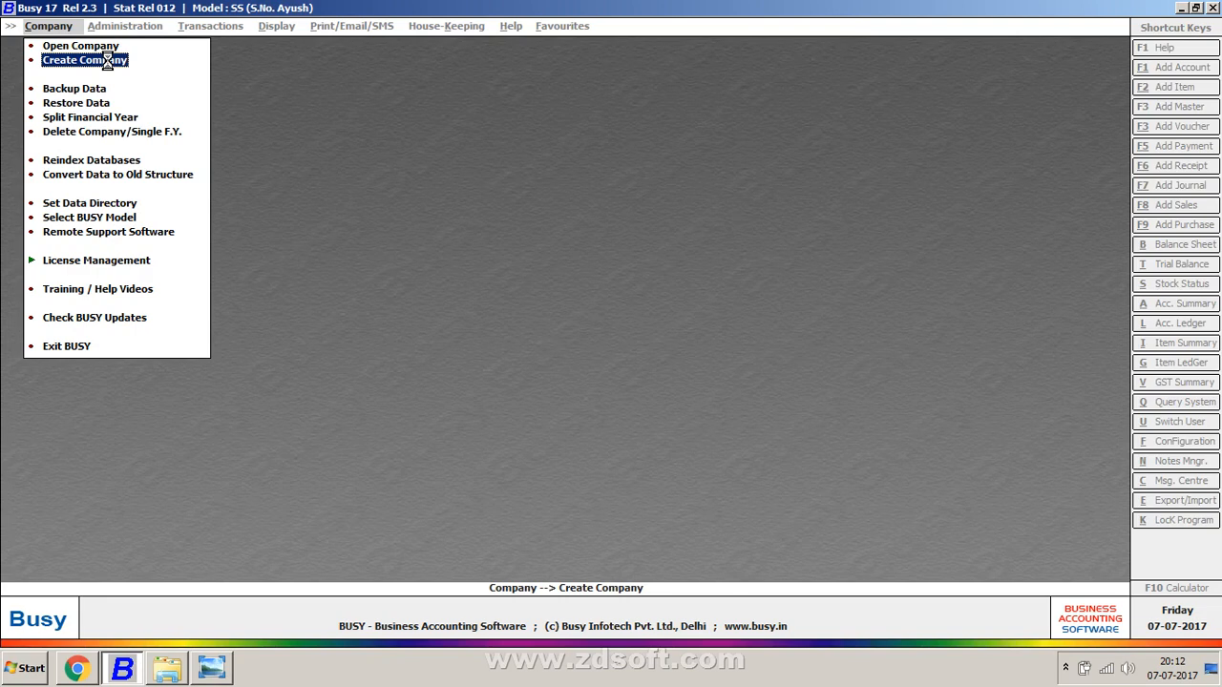
pyautogui.press('Return')
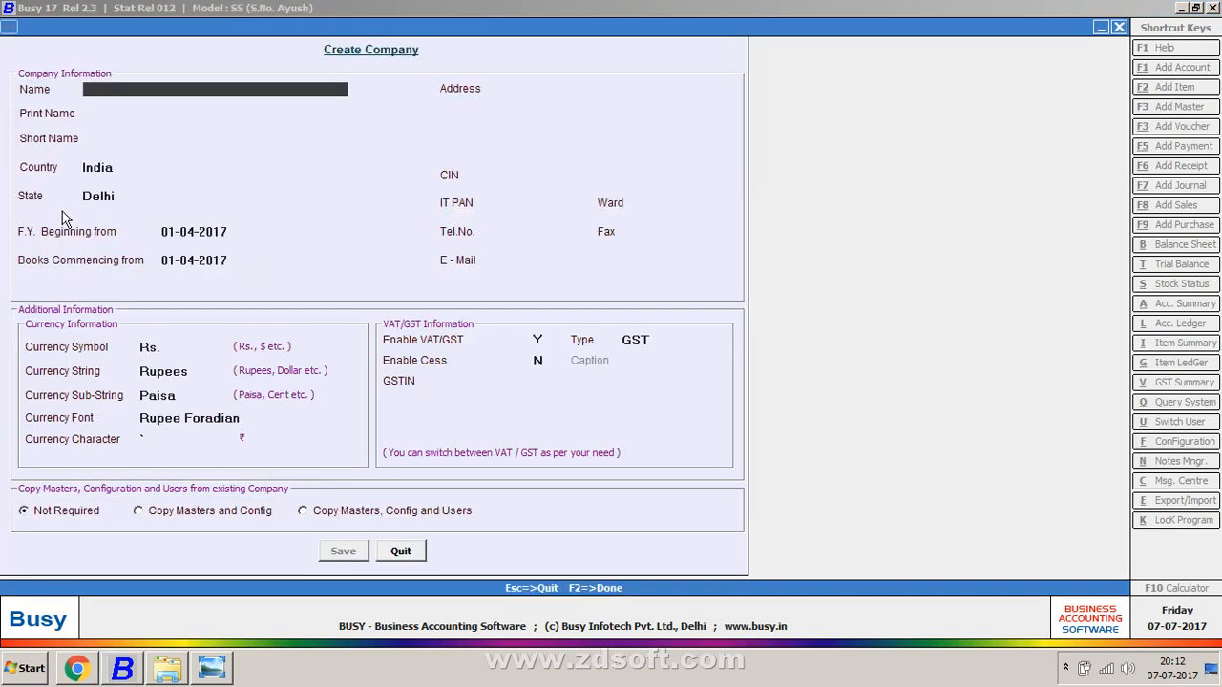
pyautogui.click(381, 552)
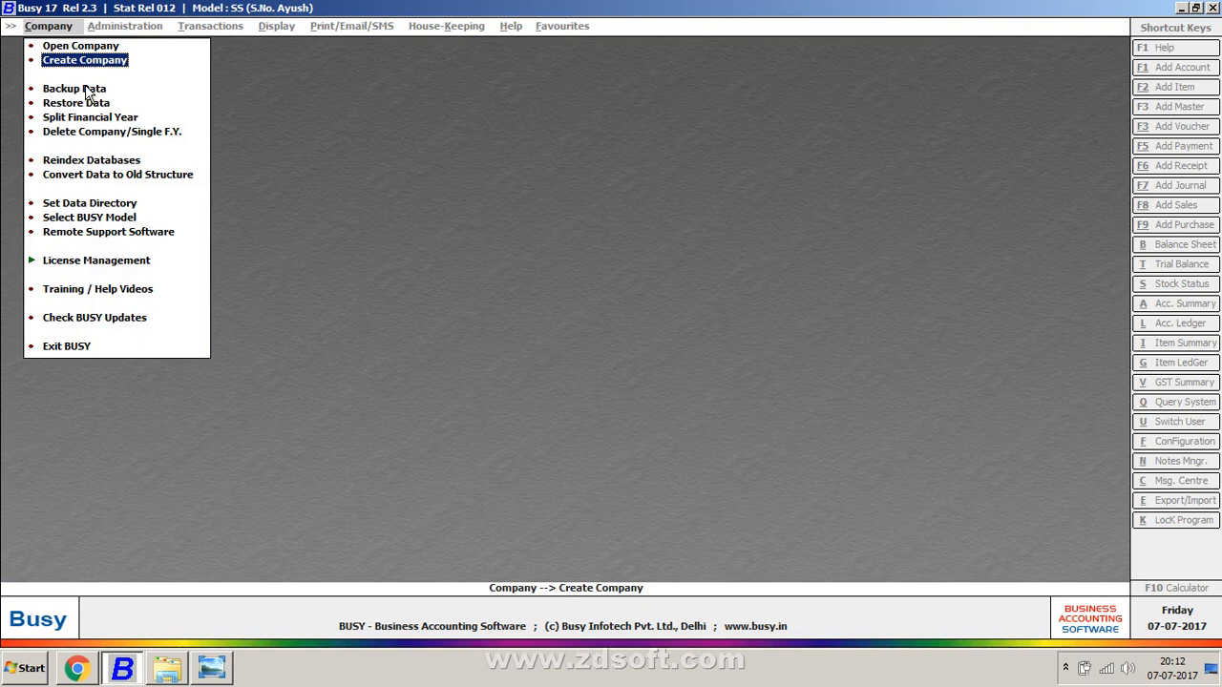
pyautogui.click(109, 204)
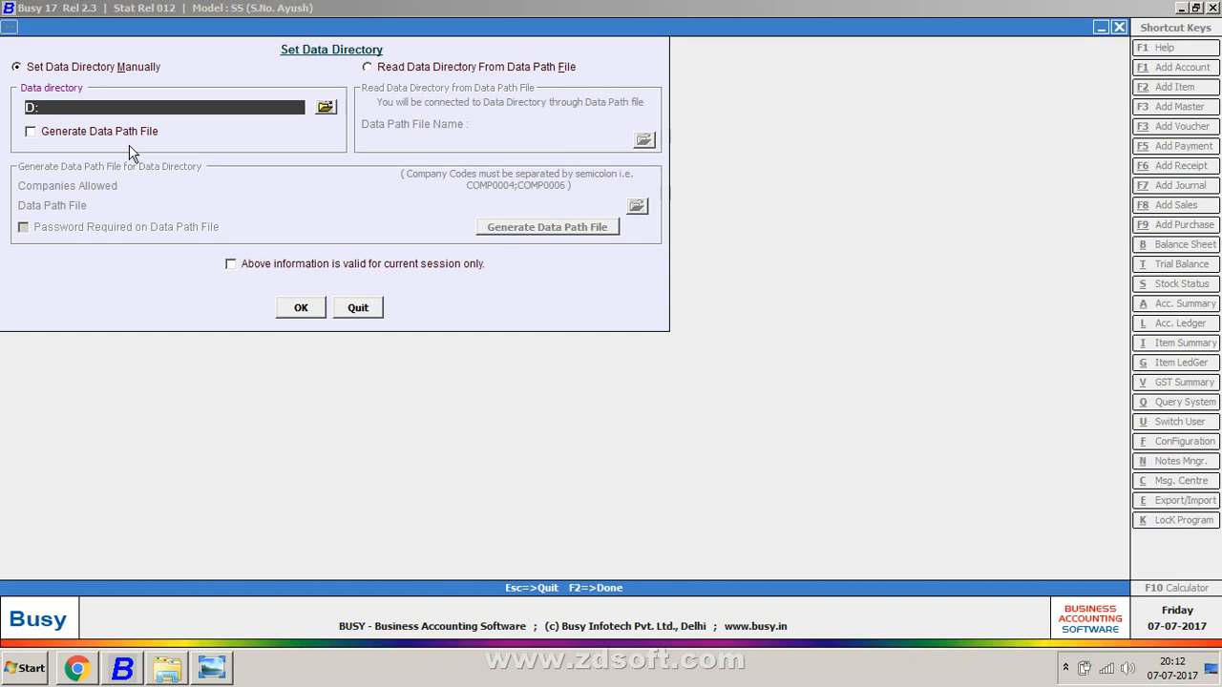
# Step: Dismiss Set Data Directory and bring up Computer, showing Local Disk (D:) with 126 GB free
pyautogui.press('Escape')
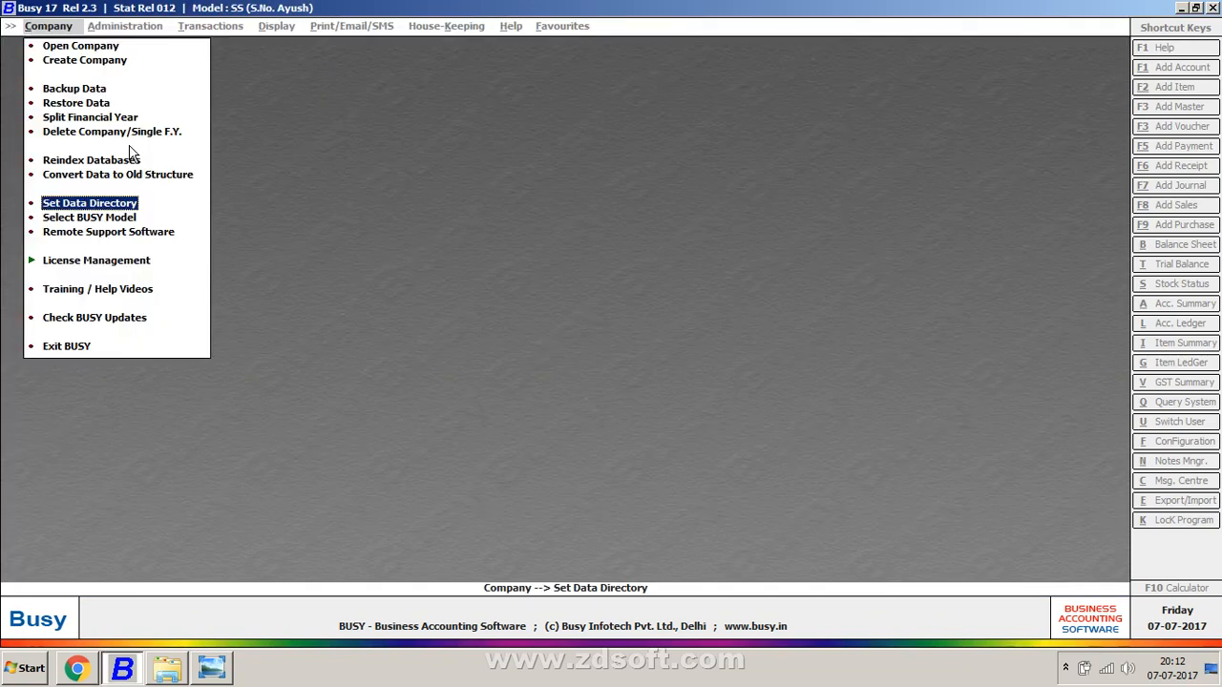
pyautogui.click(84, 197)
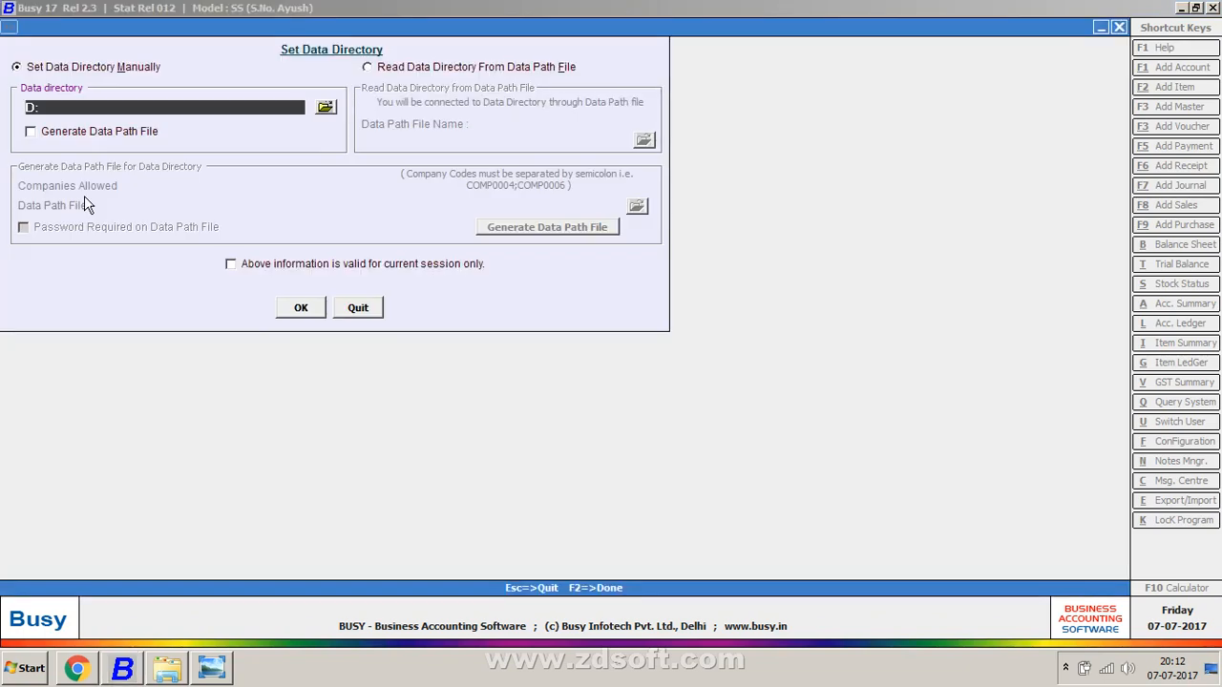
pyautogui.press('Escape')
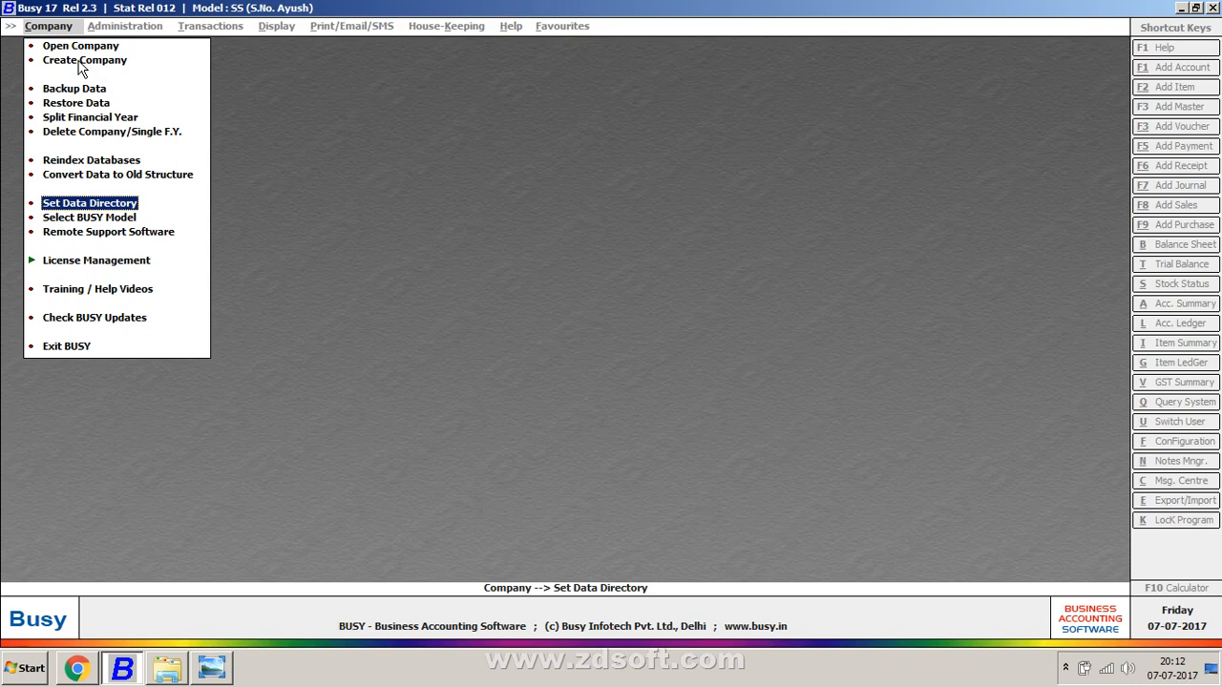
pyautogui.click(60, 205)
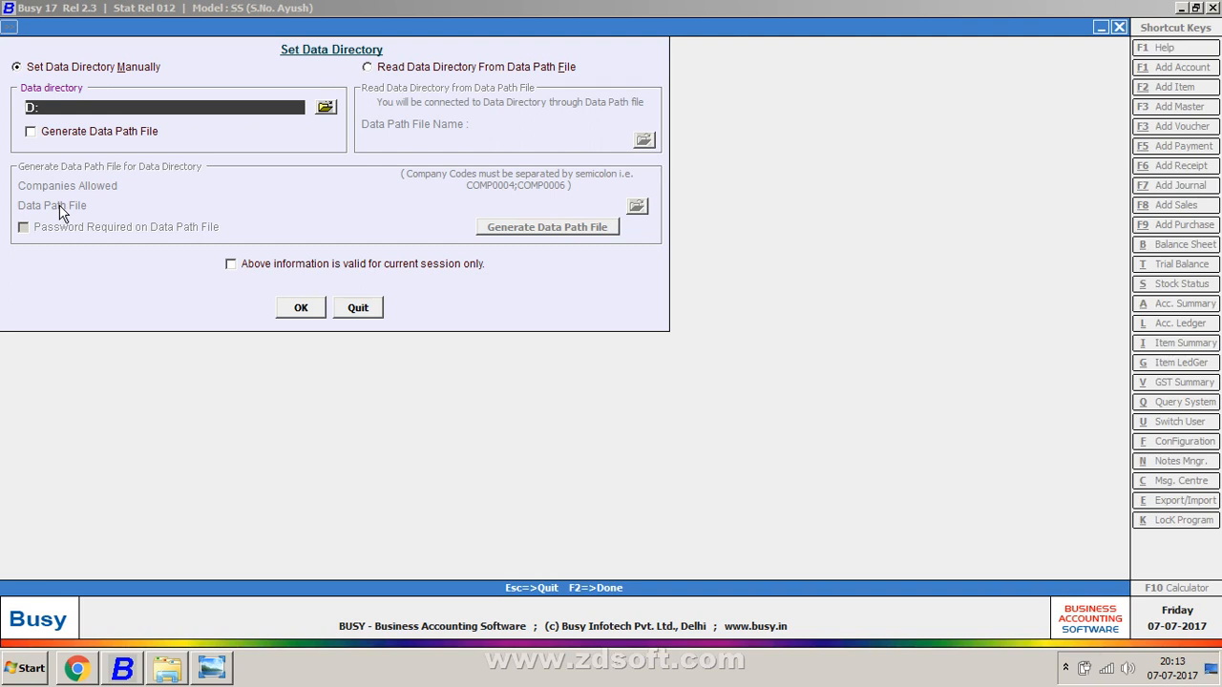
pyautogui.press('Escape')
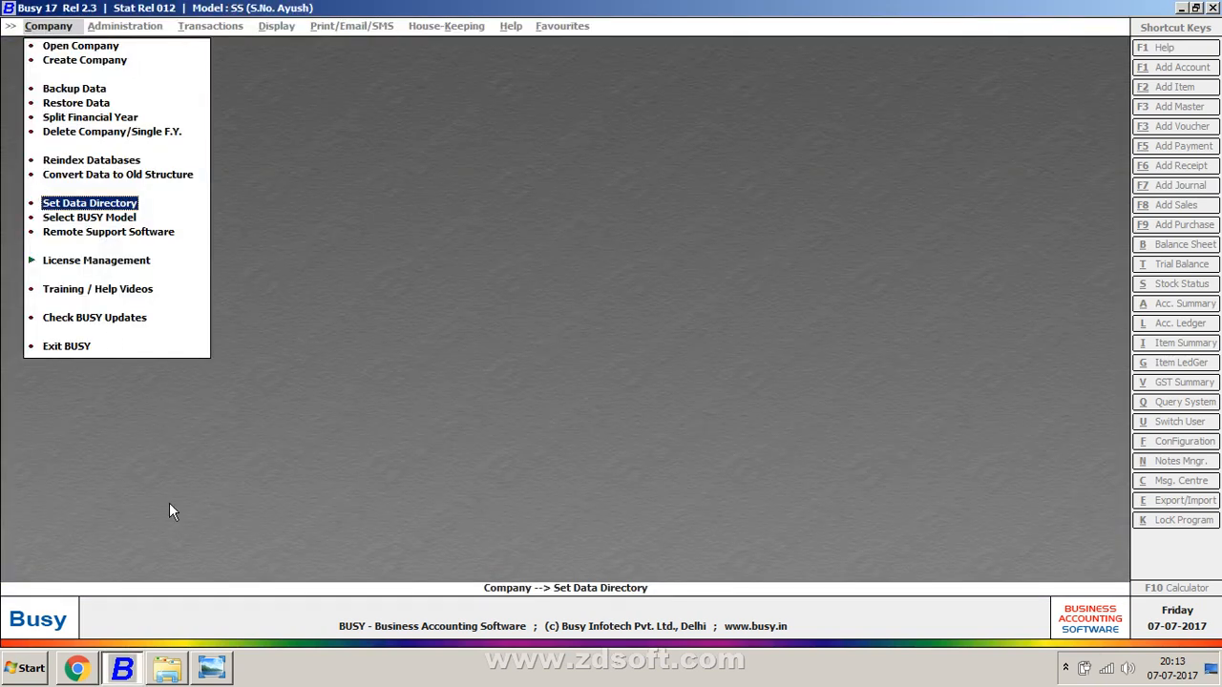
pyautogui.moveTo(174, 673)
pyautogui.press('super+e')
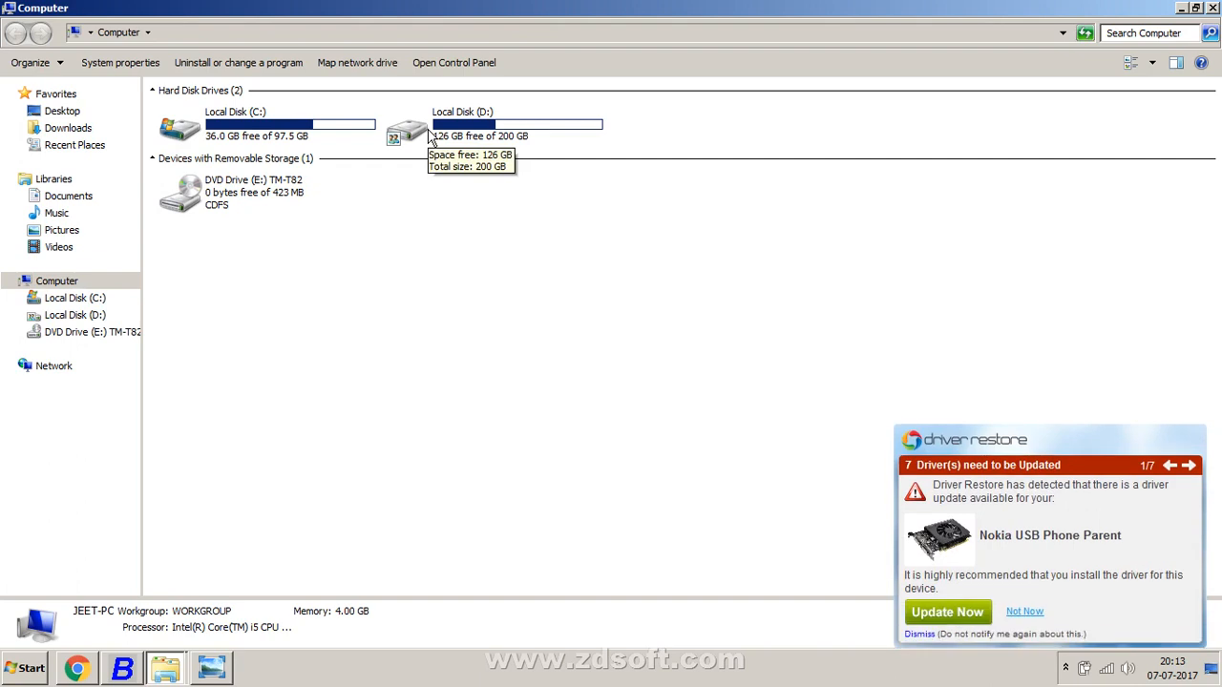
# Step: Add a new folder at the end of Local Disk (D:) and rename it to a person's name
pyautogui.doubleClick(430, 136)
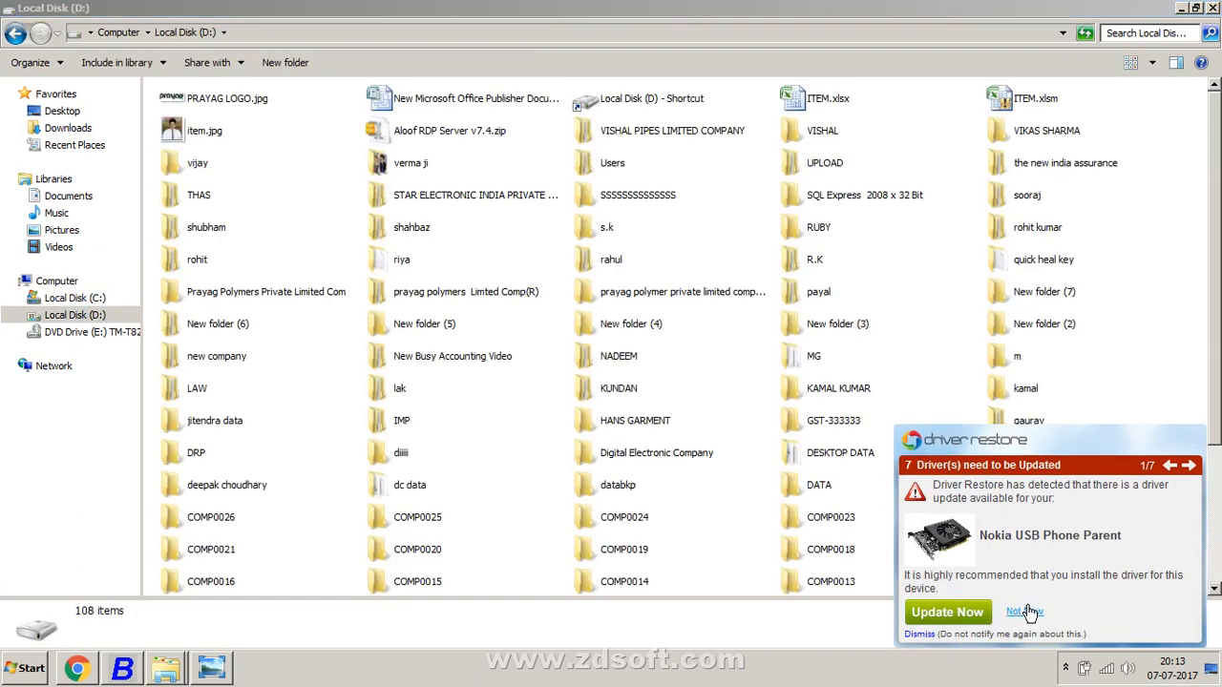
pyautogui.click(1026, 615)
pyautogui.scroll(-3, 564, 559)
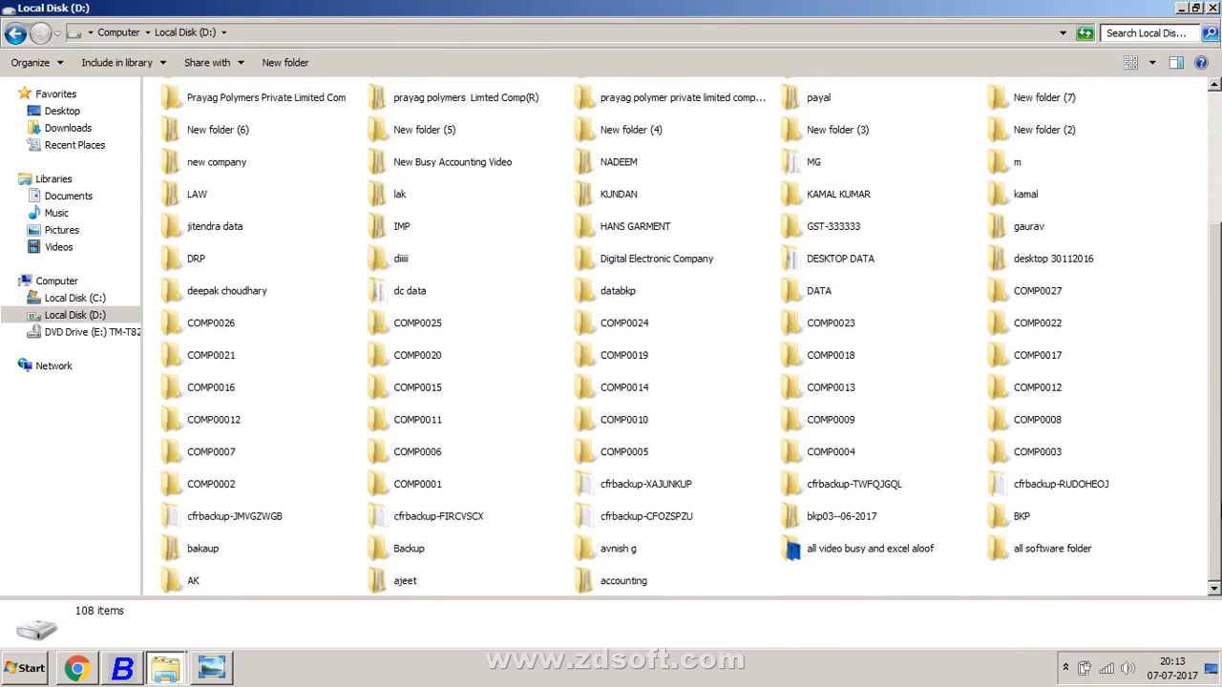
pyautogui.rightClick(731, 573)
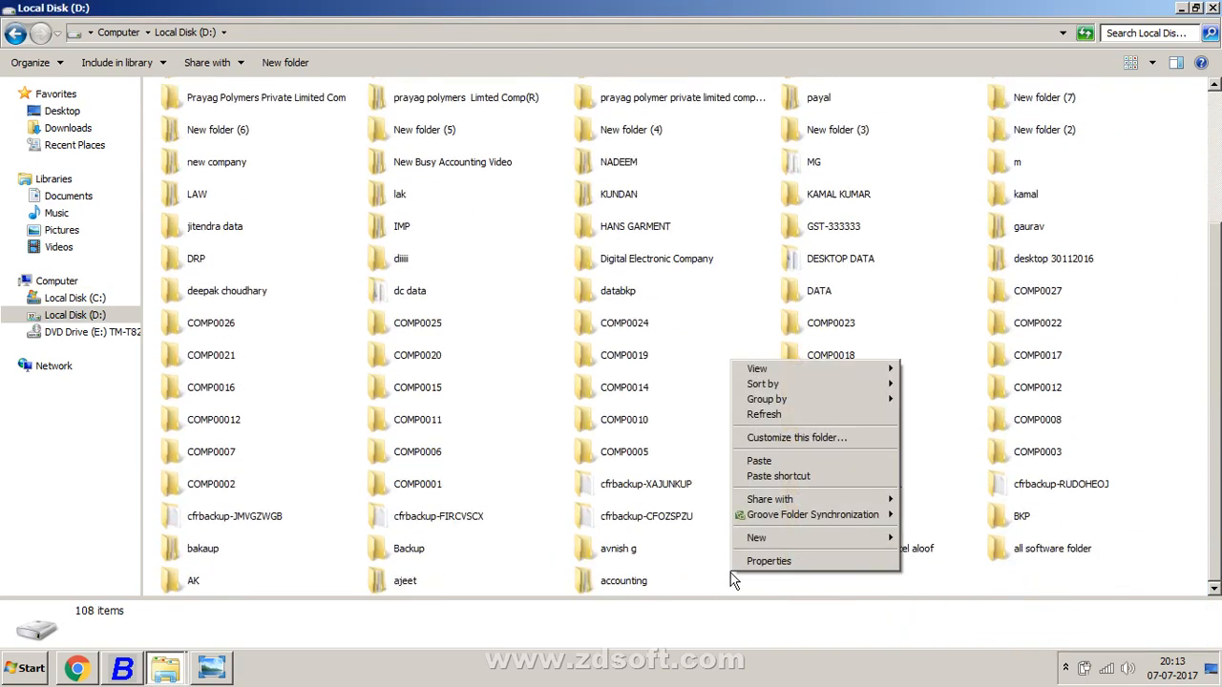
pyautogui.click(282, 63)
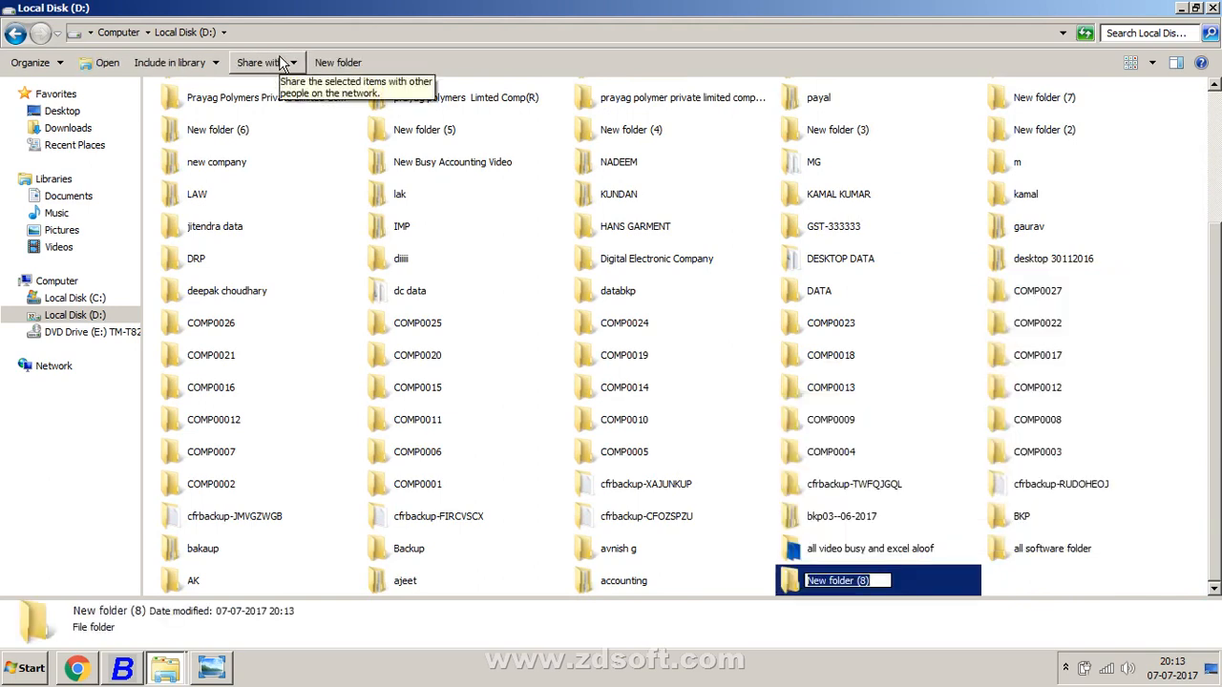
pyautogui.write('shadab')
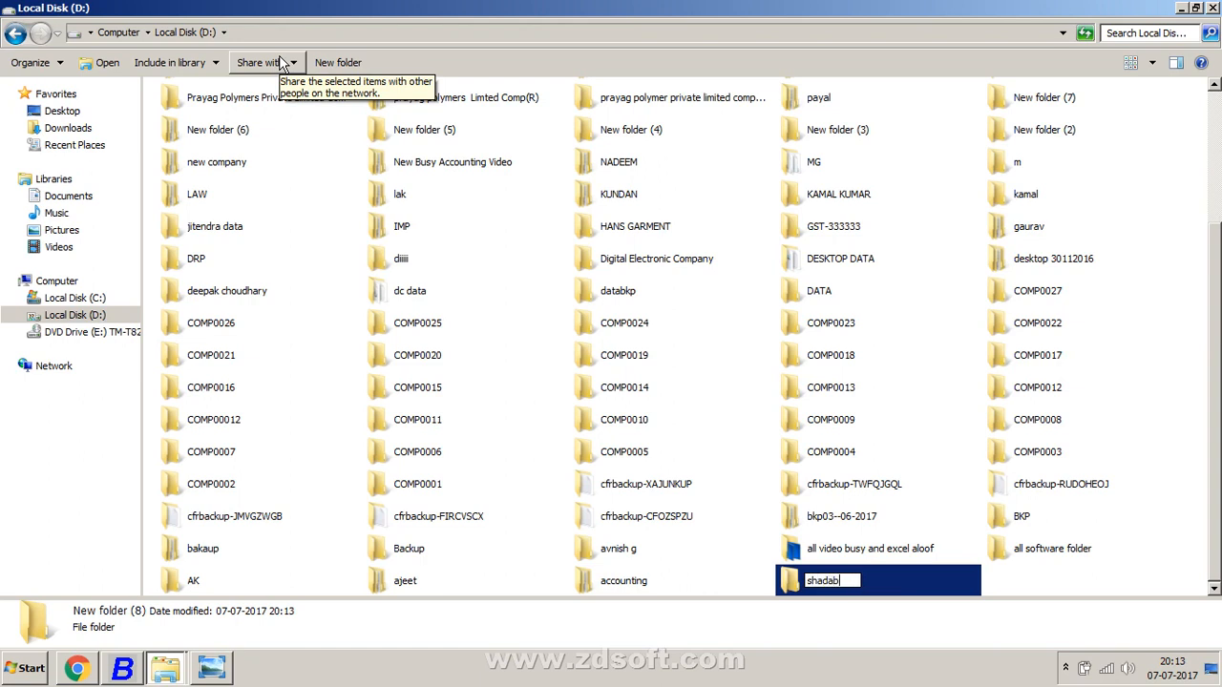
pyautogui.press('Return')
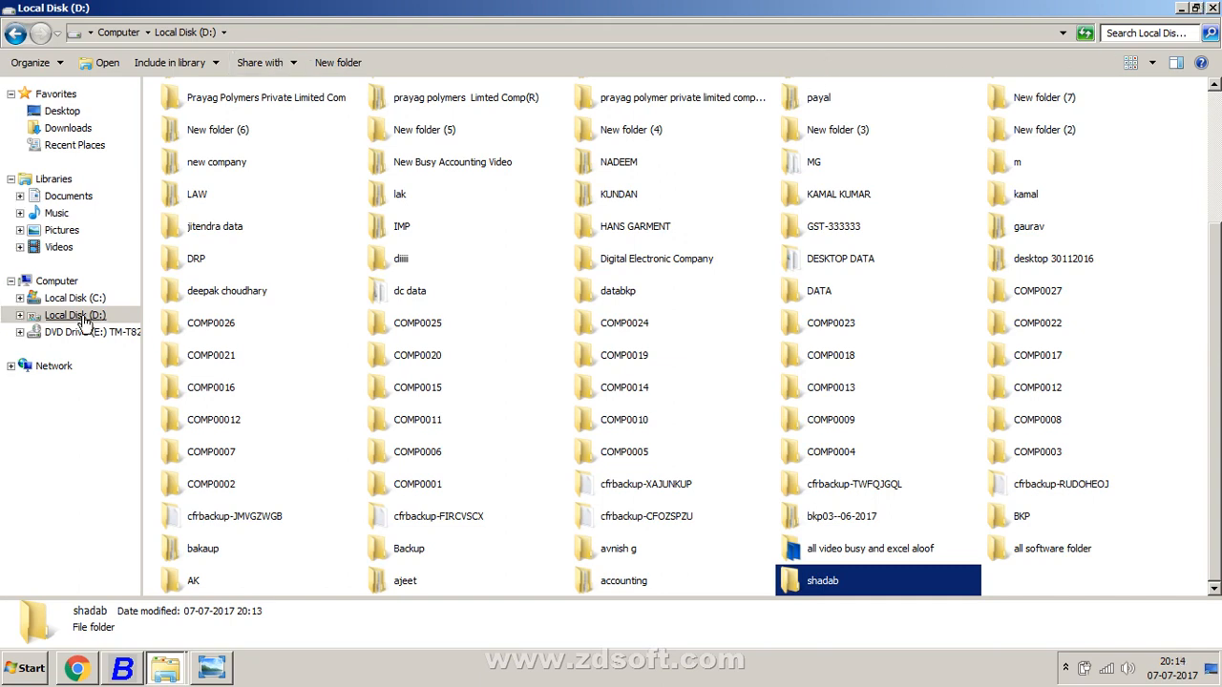
# Step: Point Busy's data directory to the new folder on drive D:, then start Create Company
pyautogui.click(1215, 7)
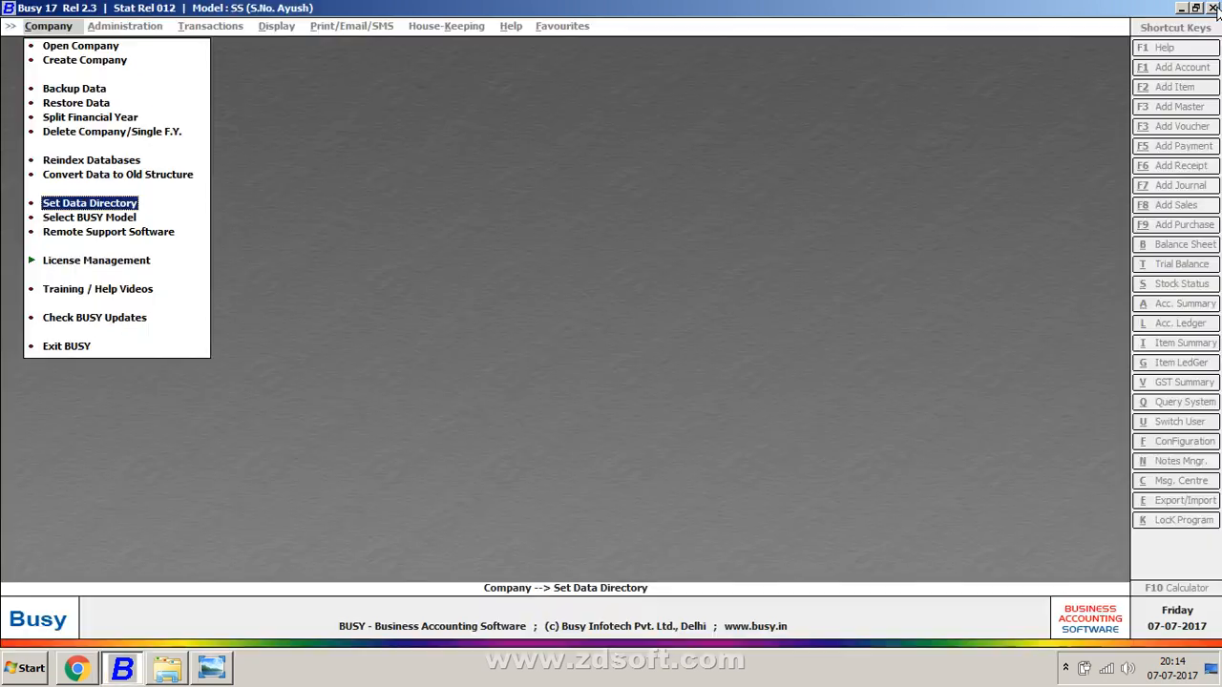
pyautogui.click(91, 203)
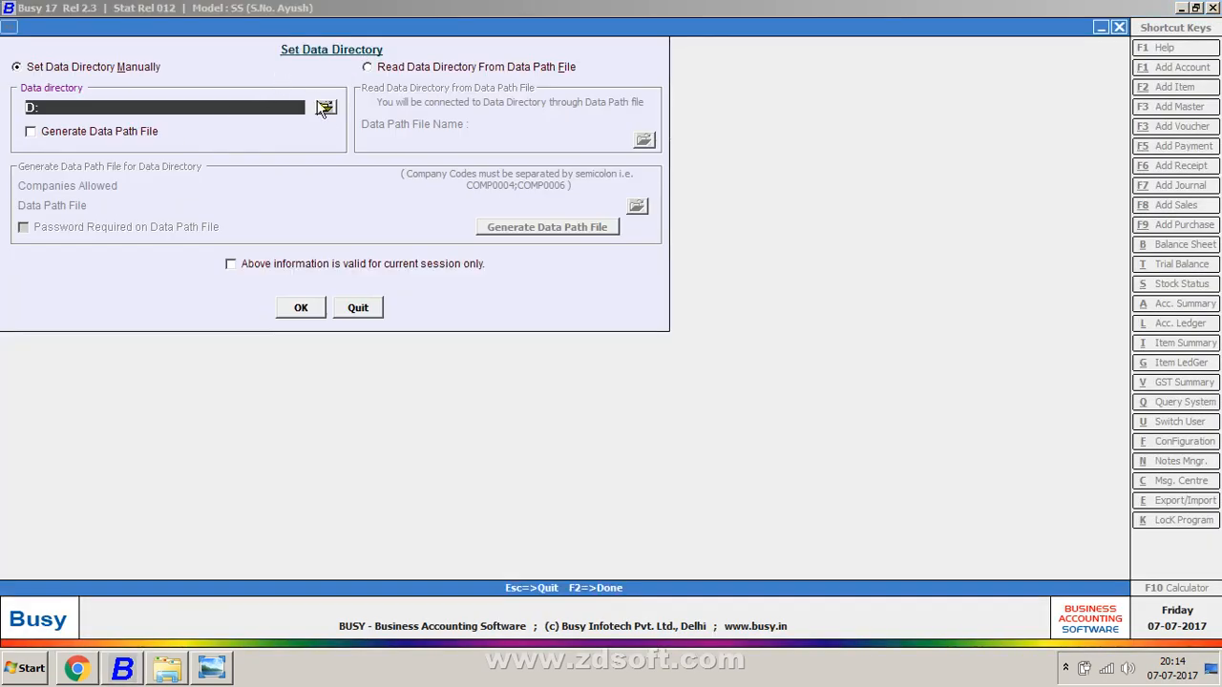
pyautogui.click(325, 107)
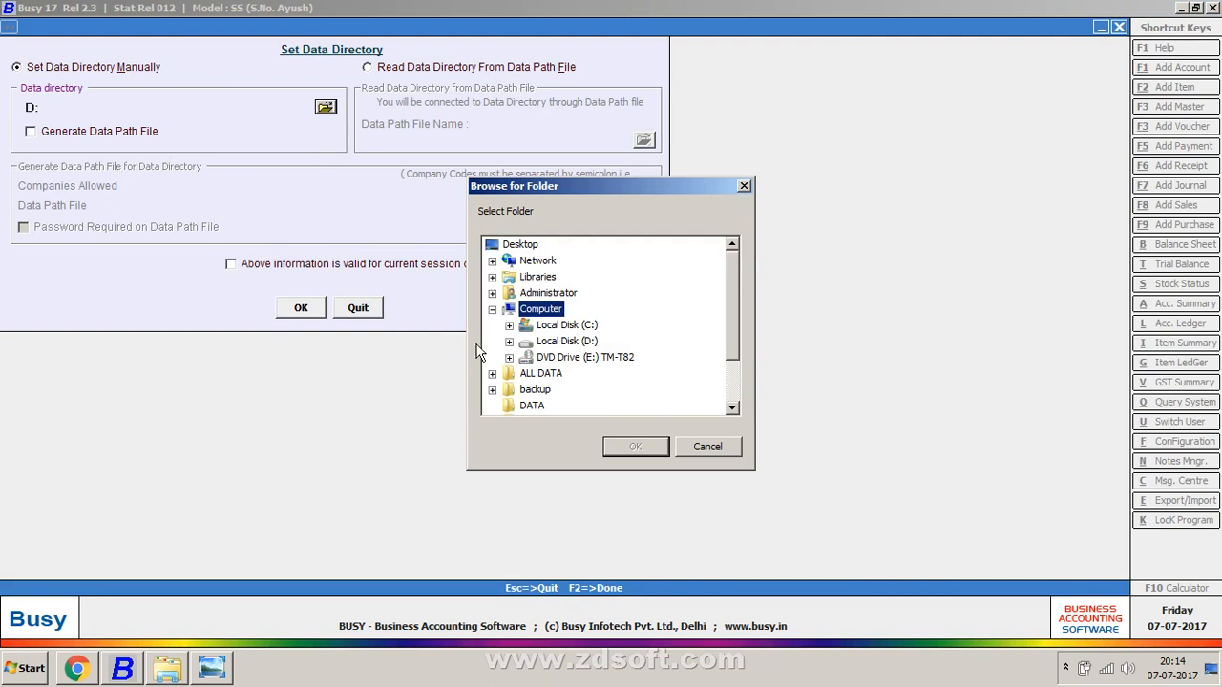
pyautogui.click(509, 341)
pyautogui.click(552, 340)
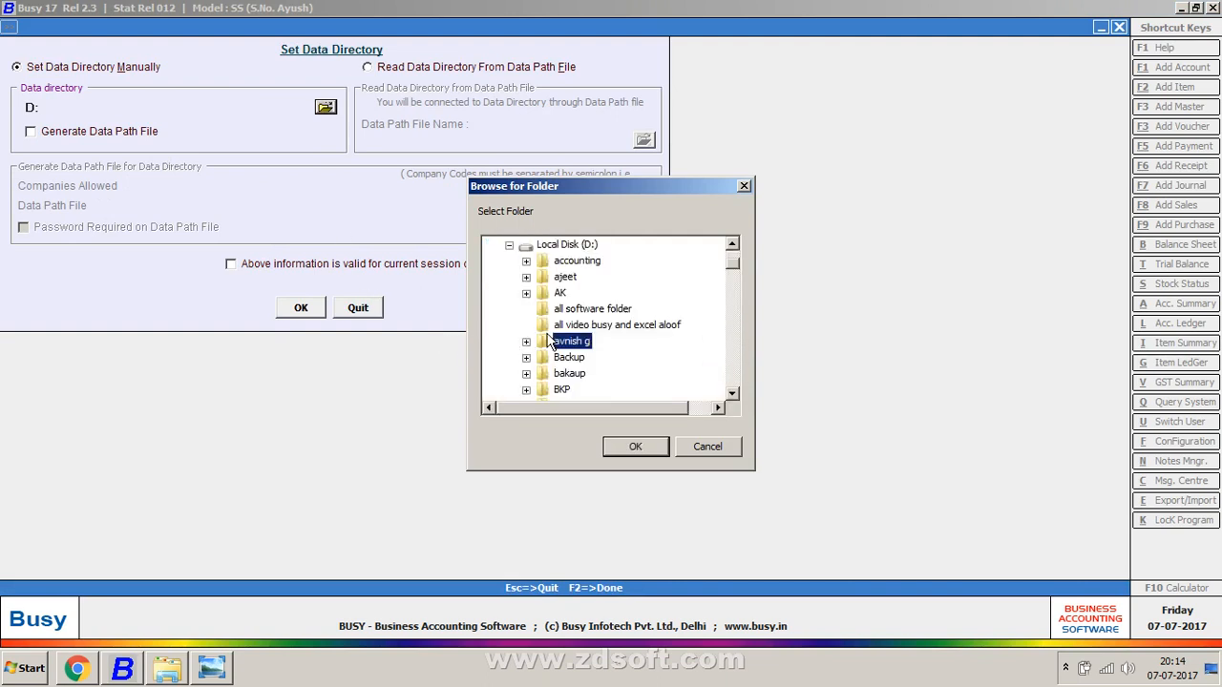
pyautogui.press('d')
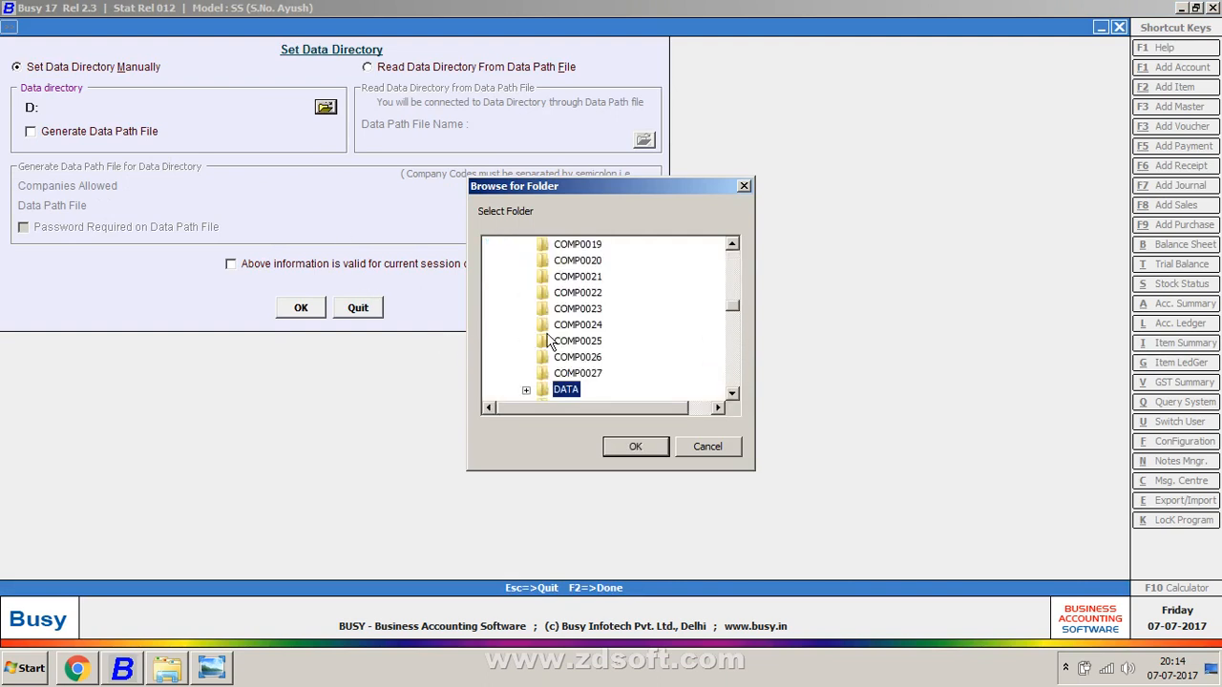
pyautogui.press('s')
pyautogui.press('s')
pyautogui.press('s')
pyautogui.click(575, 376)
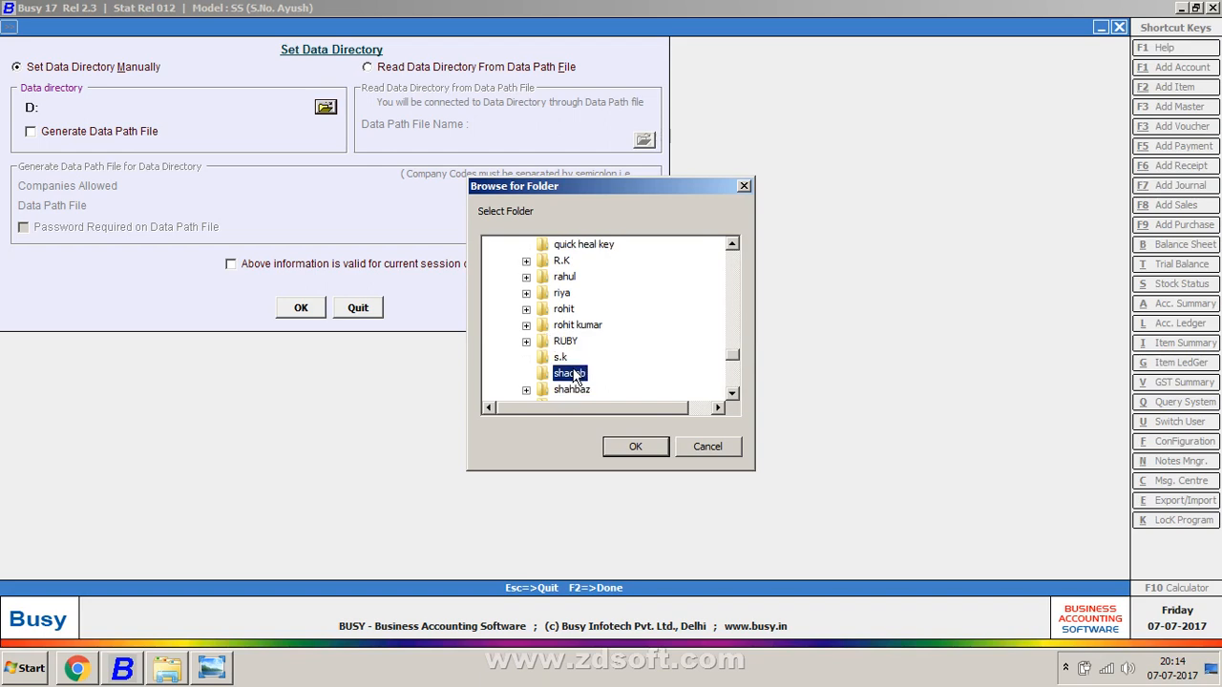
pyautogui.click(617, 445)
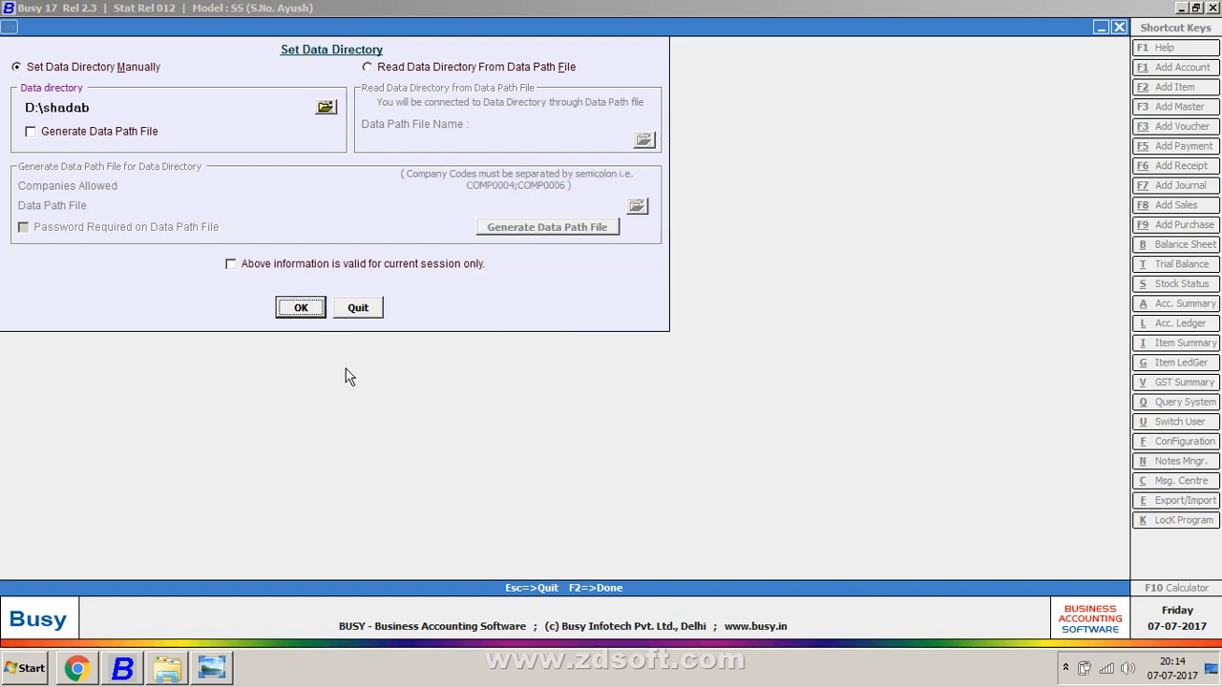
pyautogui.click(301, 308)
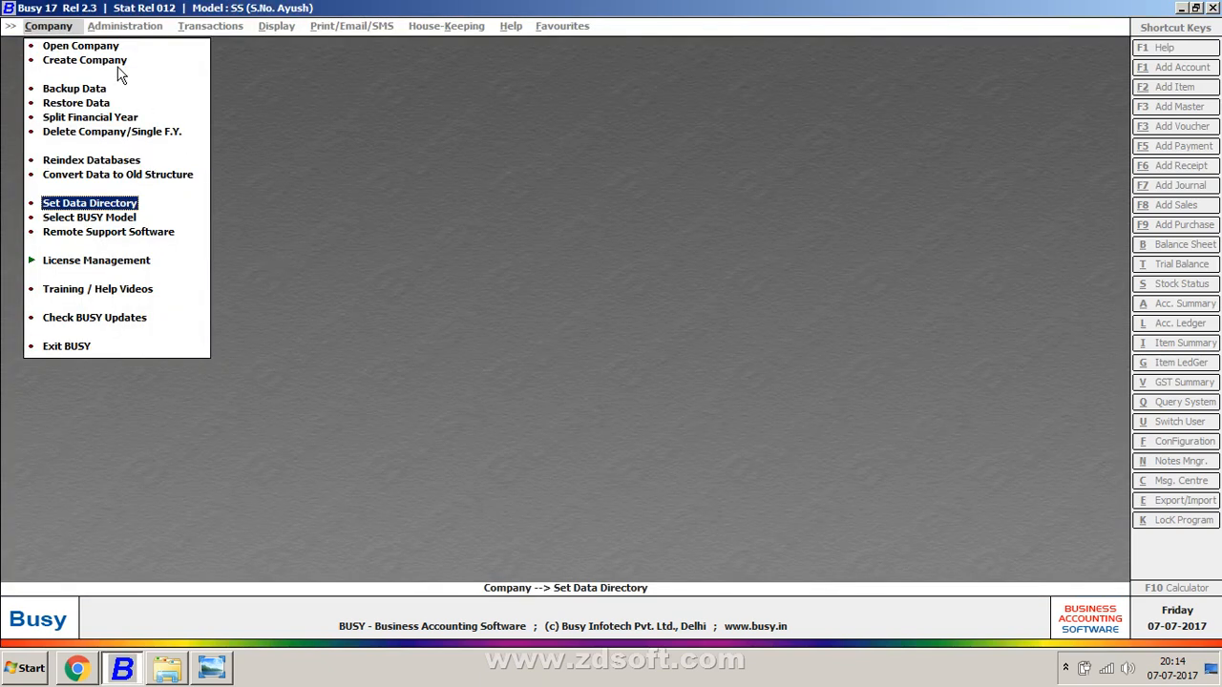
pyautogui.click(119, 69)
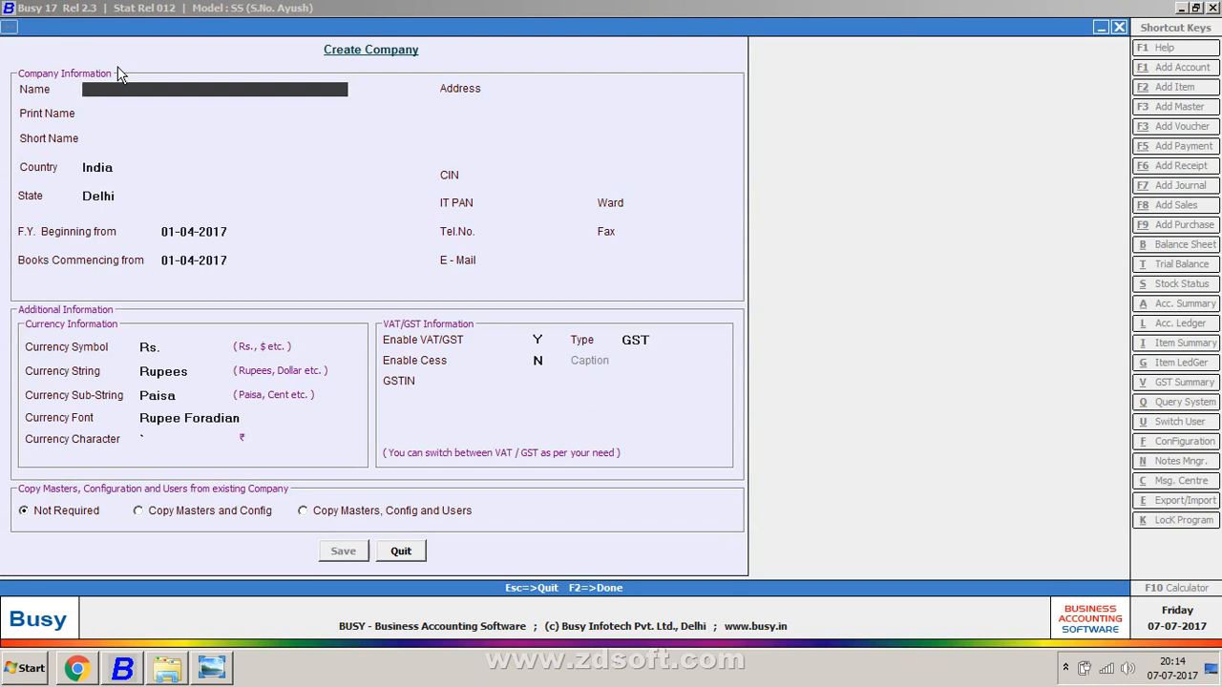
# Step: Name the company 'Shankar Trading Company' with print name 'Shankar Trading'
pyautogui.write('shankar trading c')
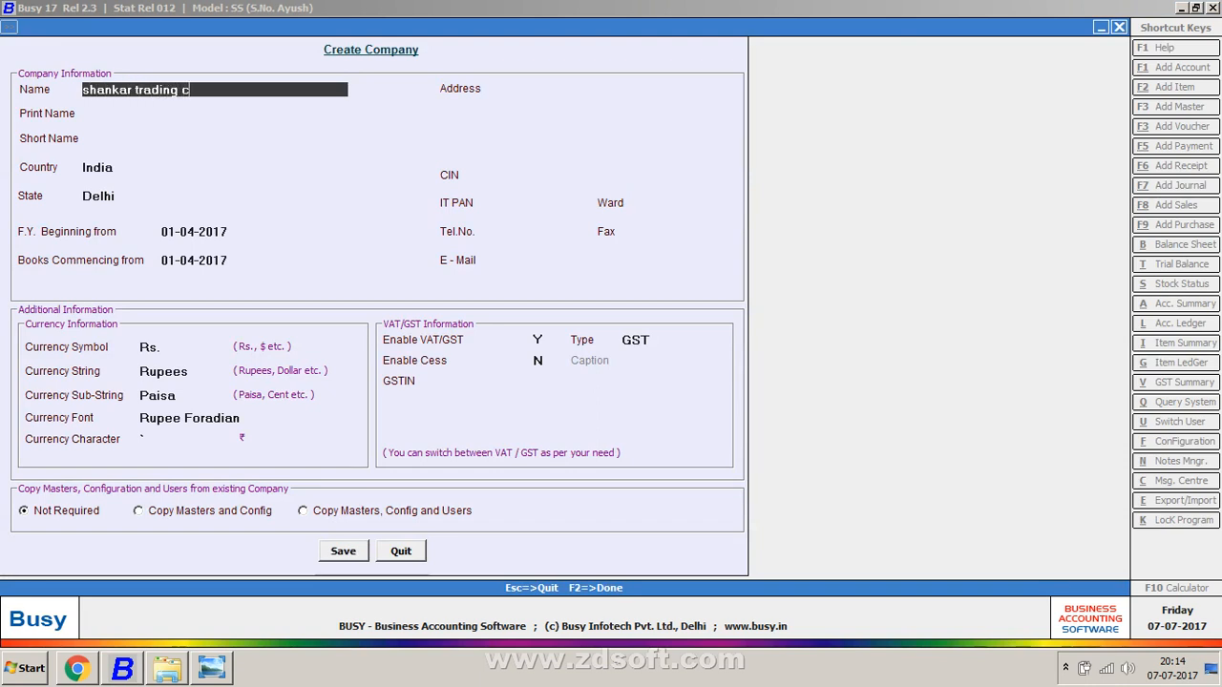
pyautogui.write('ompany')
pyautogui.press('Return')
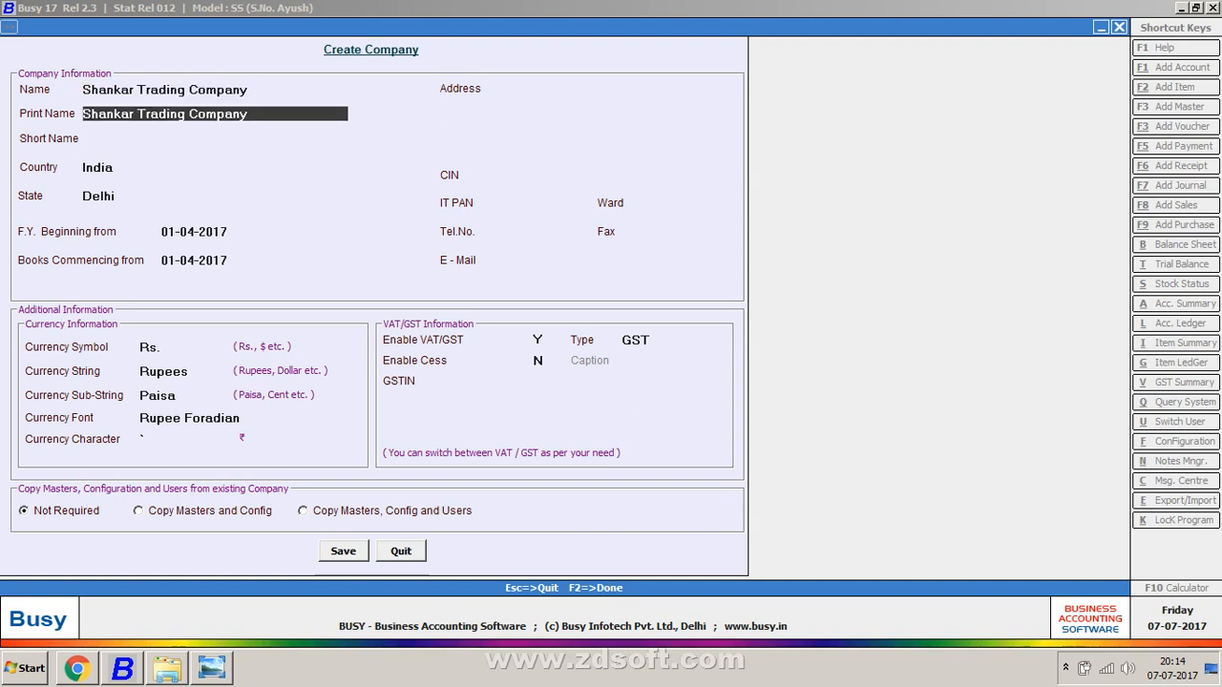
pyautogui.press('Right')
pyautogui.press('Right')
pyautogui.press('Right')
pyautogui.press('Right')
pyautogui.press('Right')
pyautogui.press('Right')
pyautogui.press('Right')
pyautogui.press('Right')
pyautogui.press('Right')
pyautogui.press('Right')
pyautogui.press('Right')
pyautogui.press('Right')
pyautogui.press('Right')
pyautogui.press('Right')
pyautogui.press('Right')
pyautogui.press('Right')
pyautogui.press('Right')
pyautogui.press('Right')
pyautogui.press('Right')
pyautogui.press('Right')
pyautogui.press('BackSpace')
pyautogui.press('BackSpace')
pyautogui.press('BackSpace')
pyautogui.press('BackSpace')
pyautogui.press('BackSpace')
pyautogui.press('BackSpace')
pyautogui.press('BackSpace')
pyautogui.press('BackSpace')
pyautogui.press('Return')
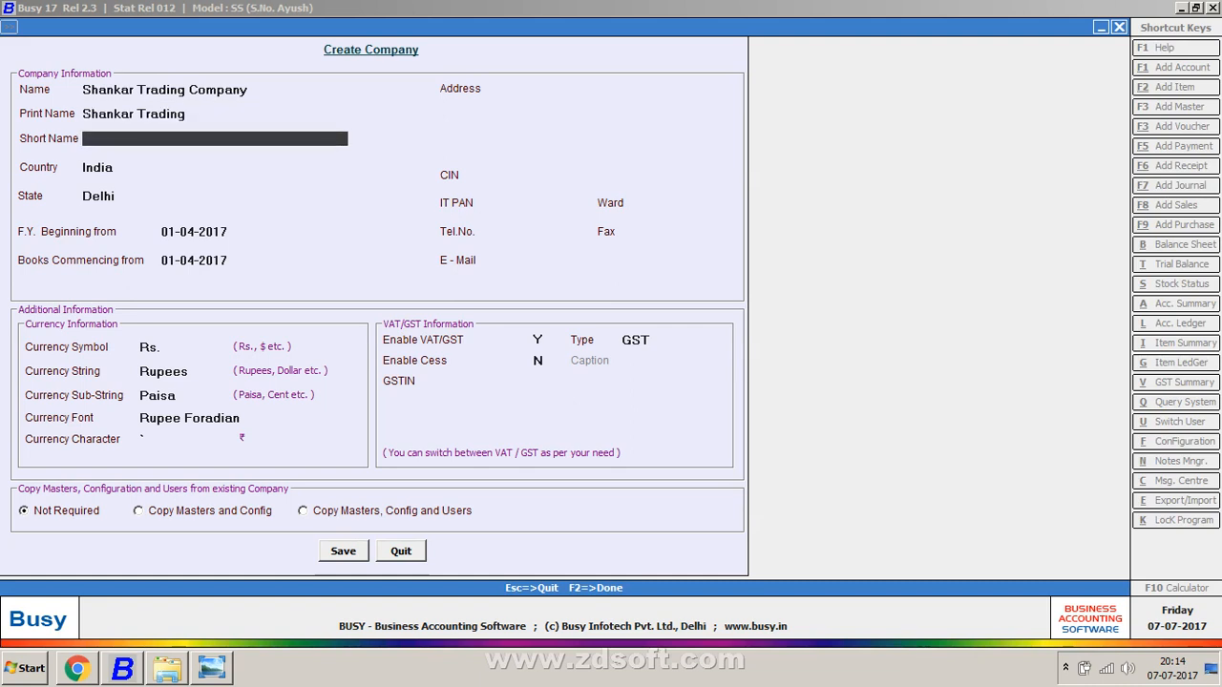
# Step: Enter short name STC and accept India as country and Delhi as state
pyautogui.press('Up')
pyautogui.press('Up')
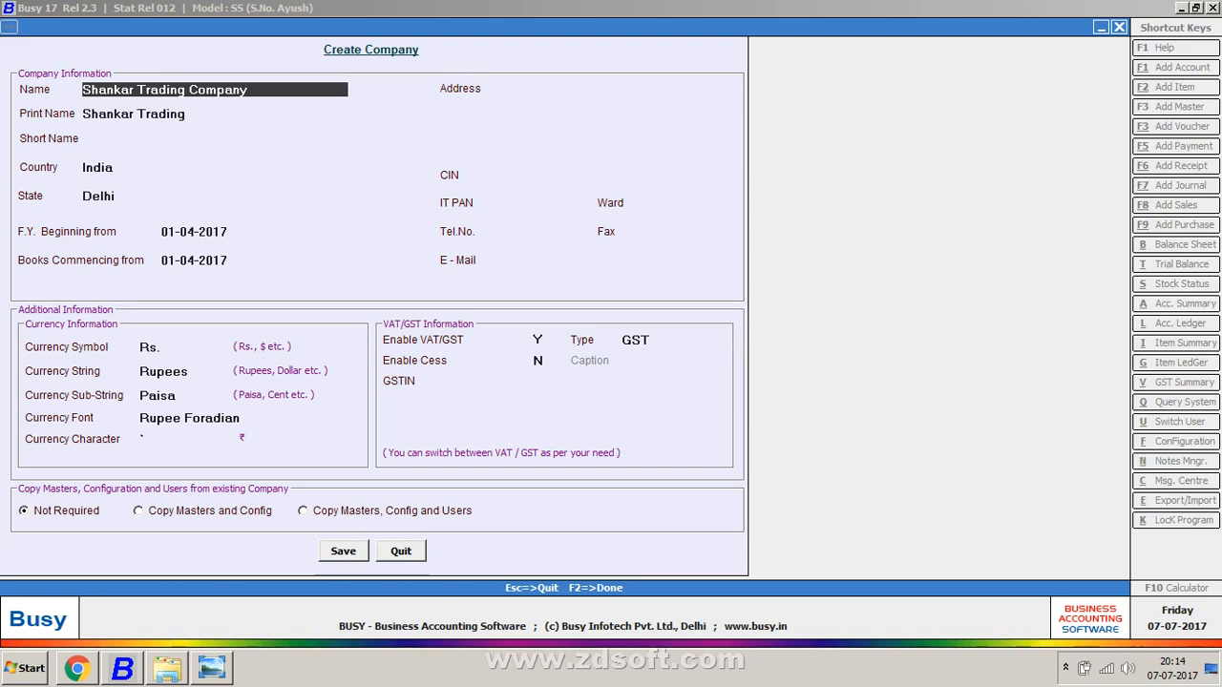
pyautogui.press('Down')
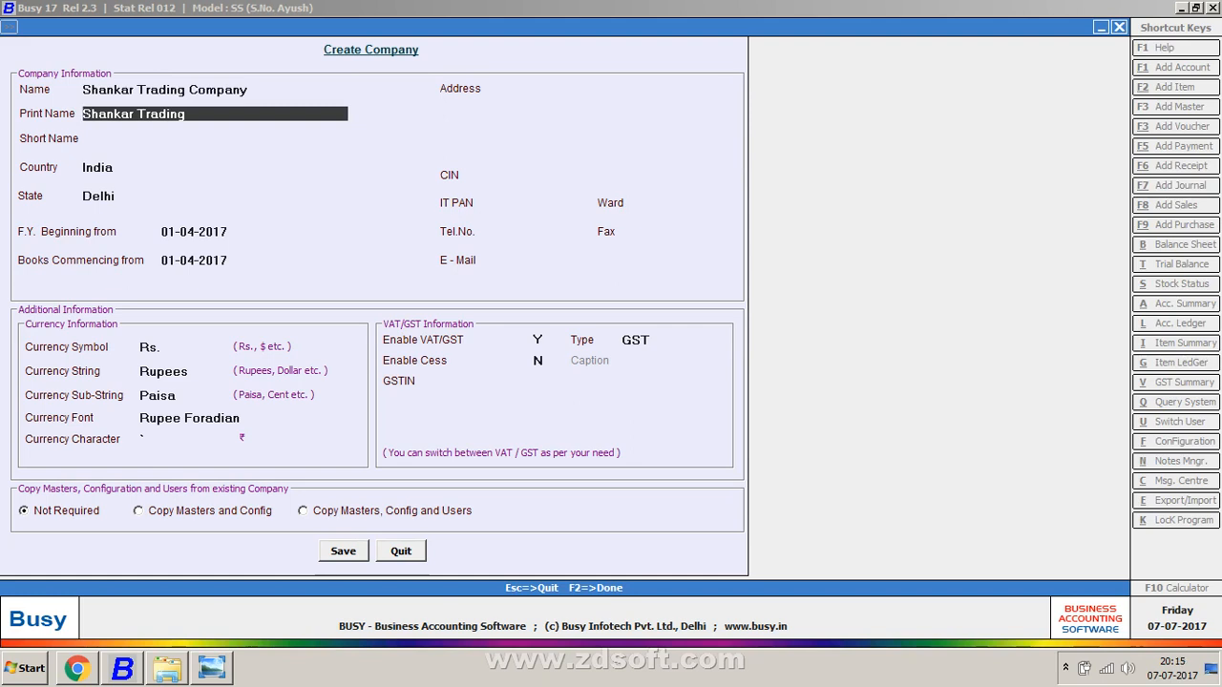
pyautogui.press('Down')
pyautogui.write('SRTC')
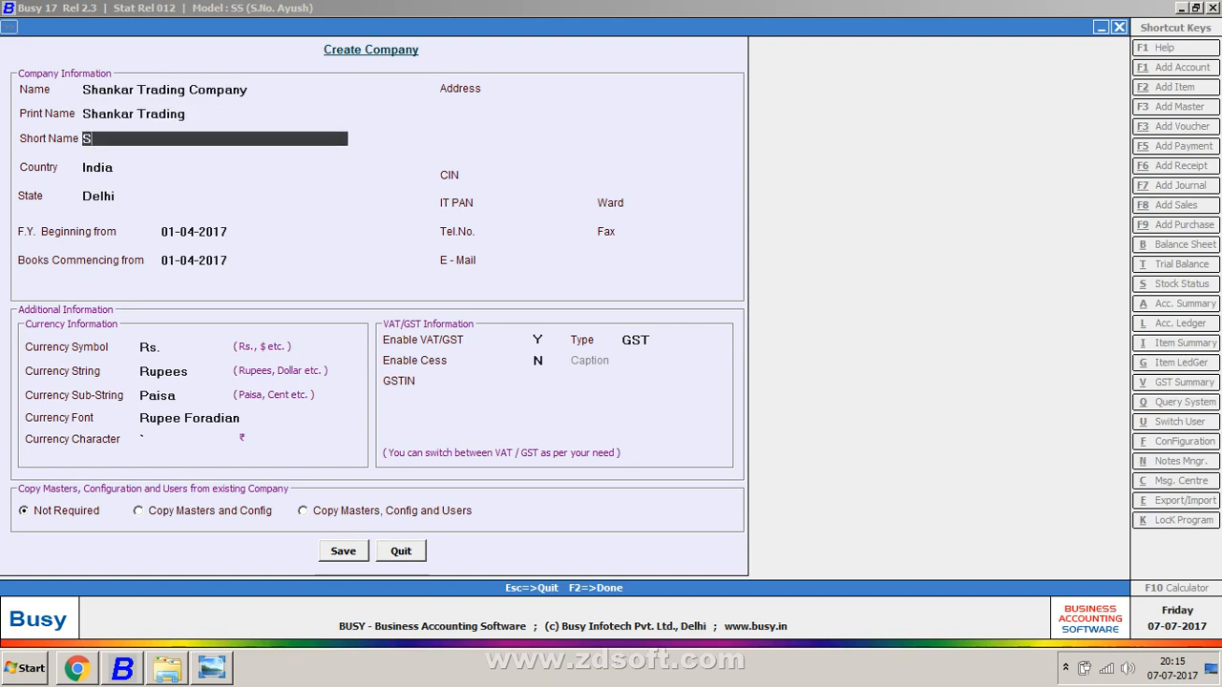
pyautogui.press('BackSpace')
pyautogui.press('BackSpace')
pyautogui.write('T')
pyautogui.press('BackSpace')
pyautogui.press('BackSpace')
pyautogui.write('TC')
pyautogui.press('Return')
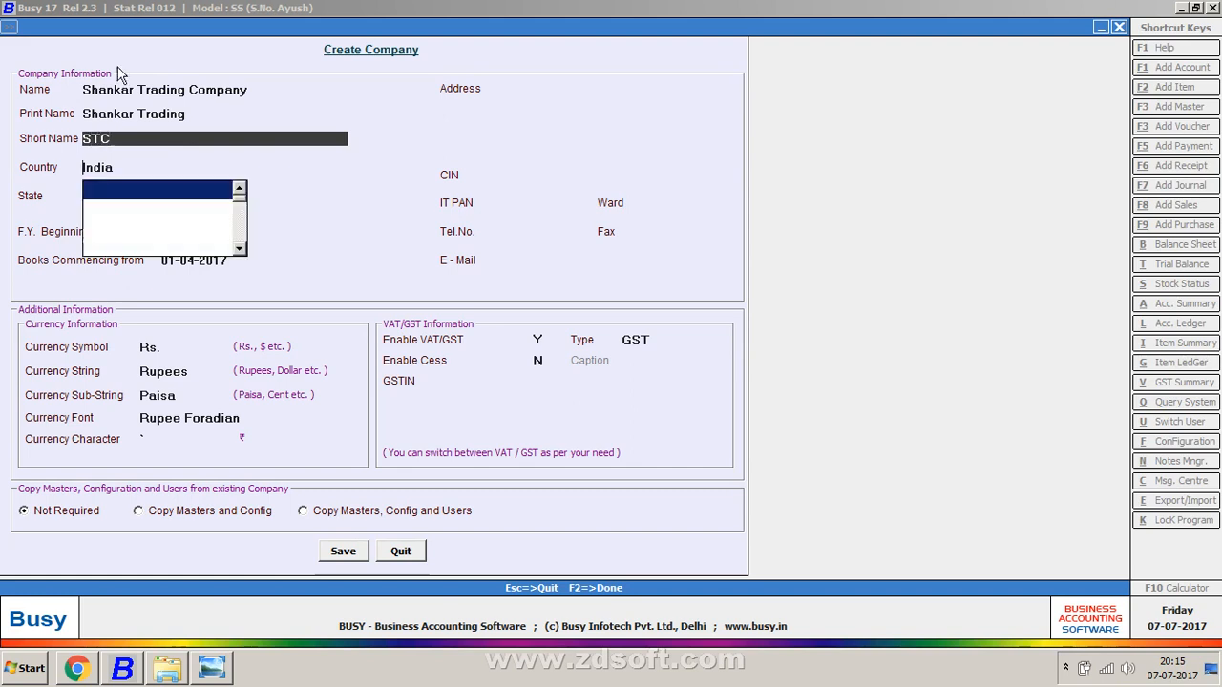
pyautogui.press('Return')
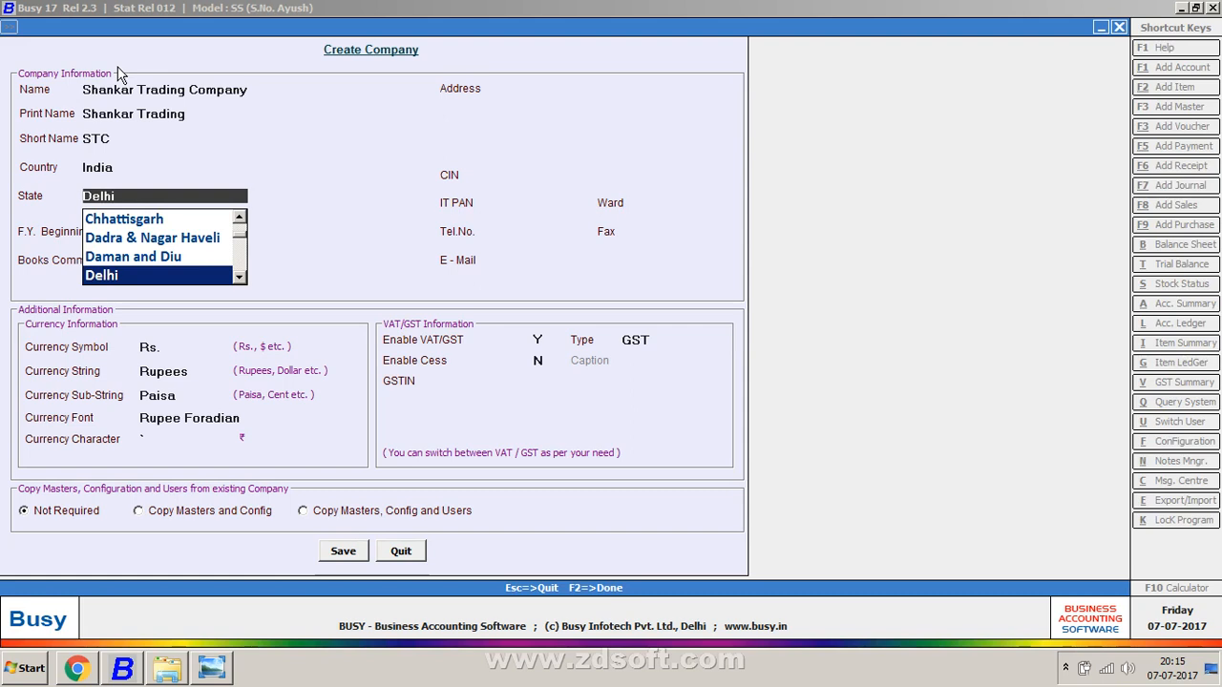
pyautogui.press('Return')
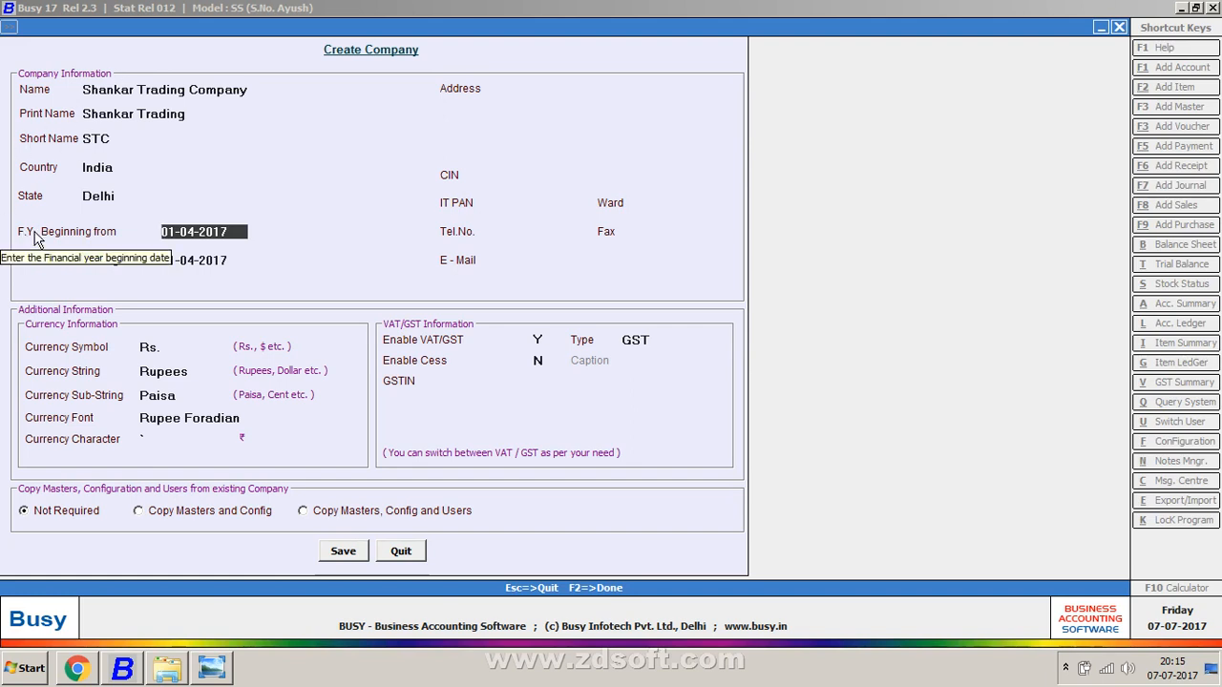
pyautogui.press('Return')
pyautogui.press('Return')
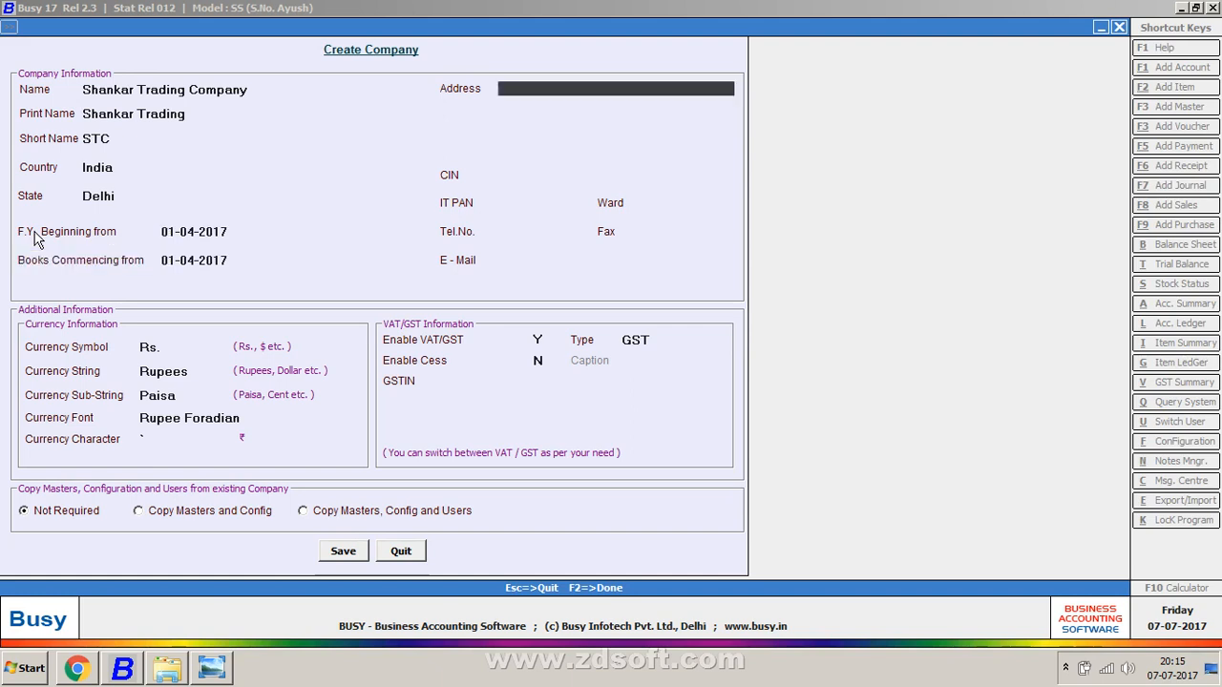
pyautogui.write('01-4-2017')
pyautogui.press('Down')
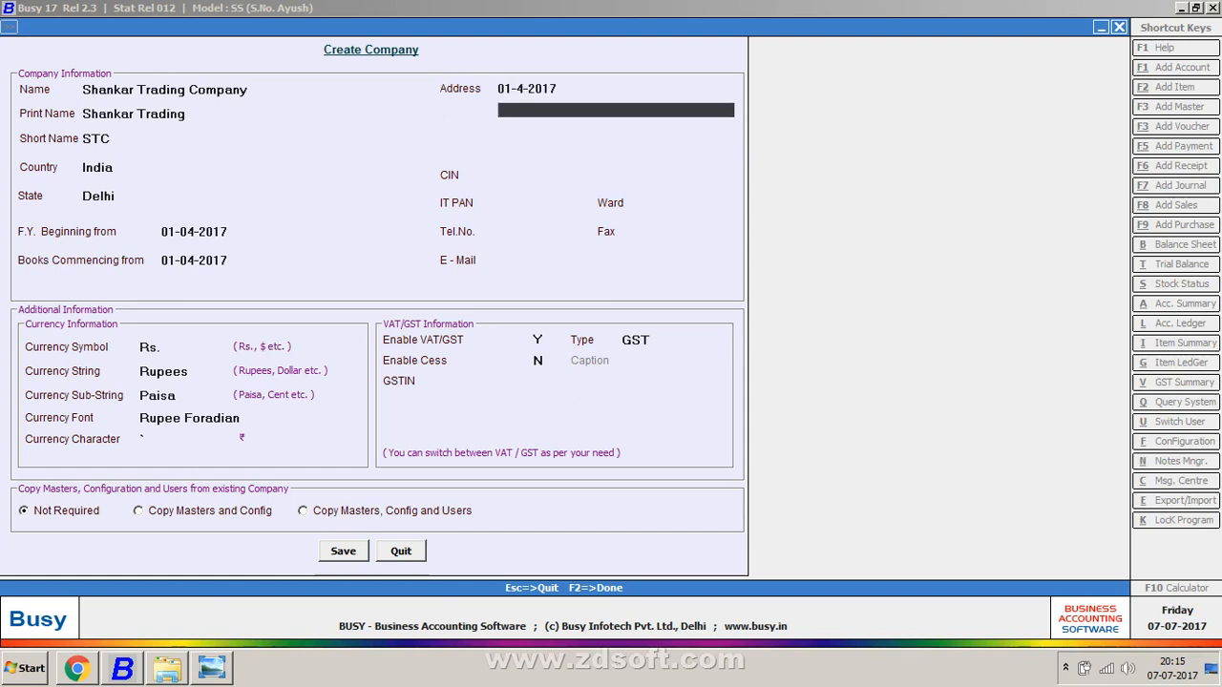
pyautogui.press('Up')
pyautogui.press('BackSpace')
pyautogui.press('Up')
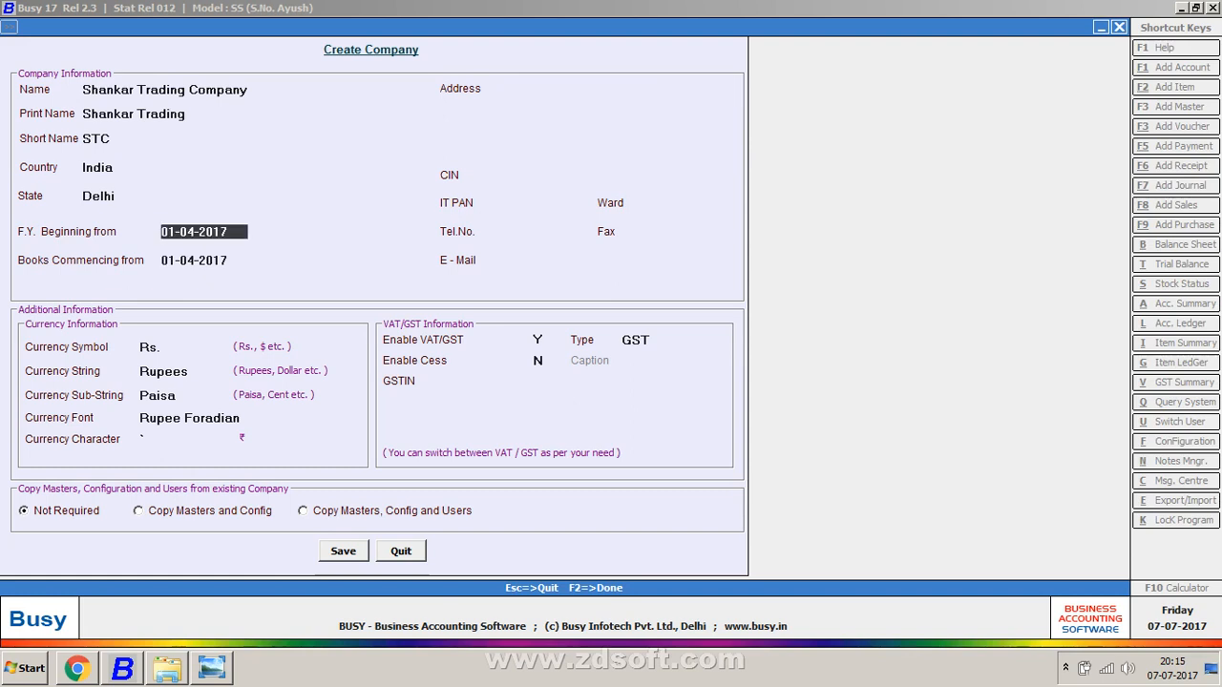
pyautogui.press('Return')
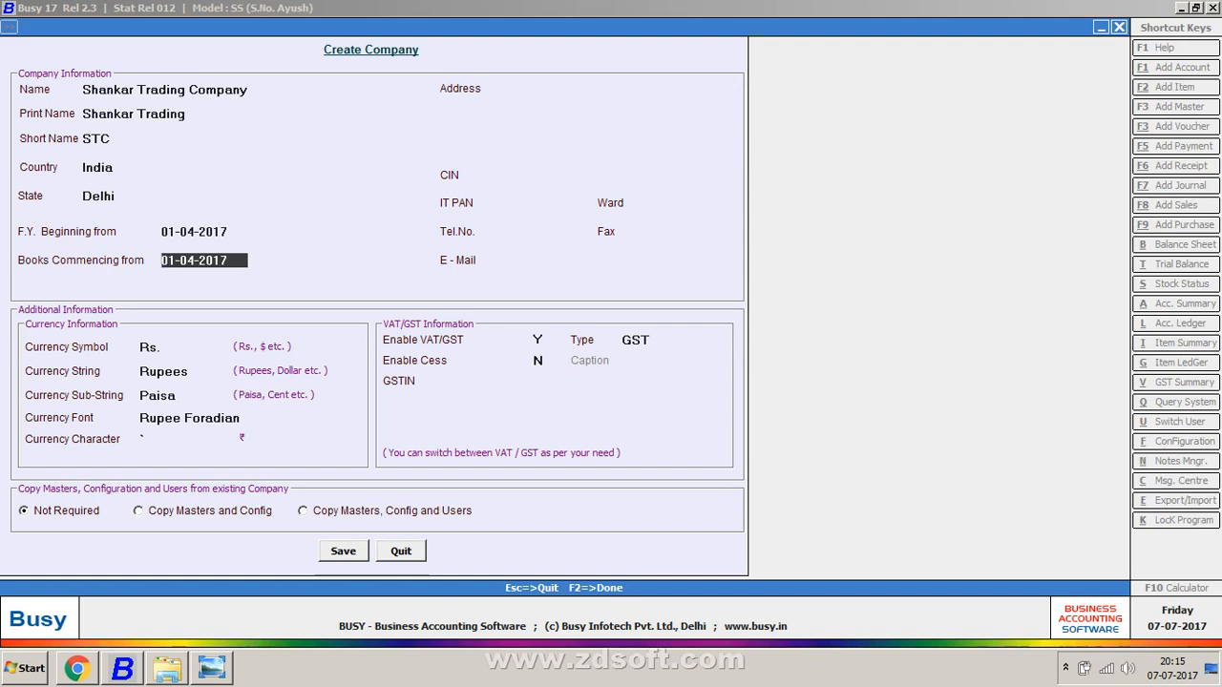
pyautogui.press('Up')
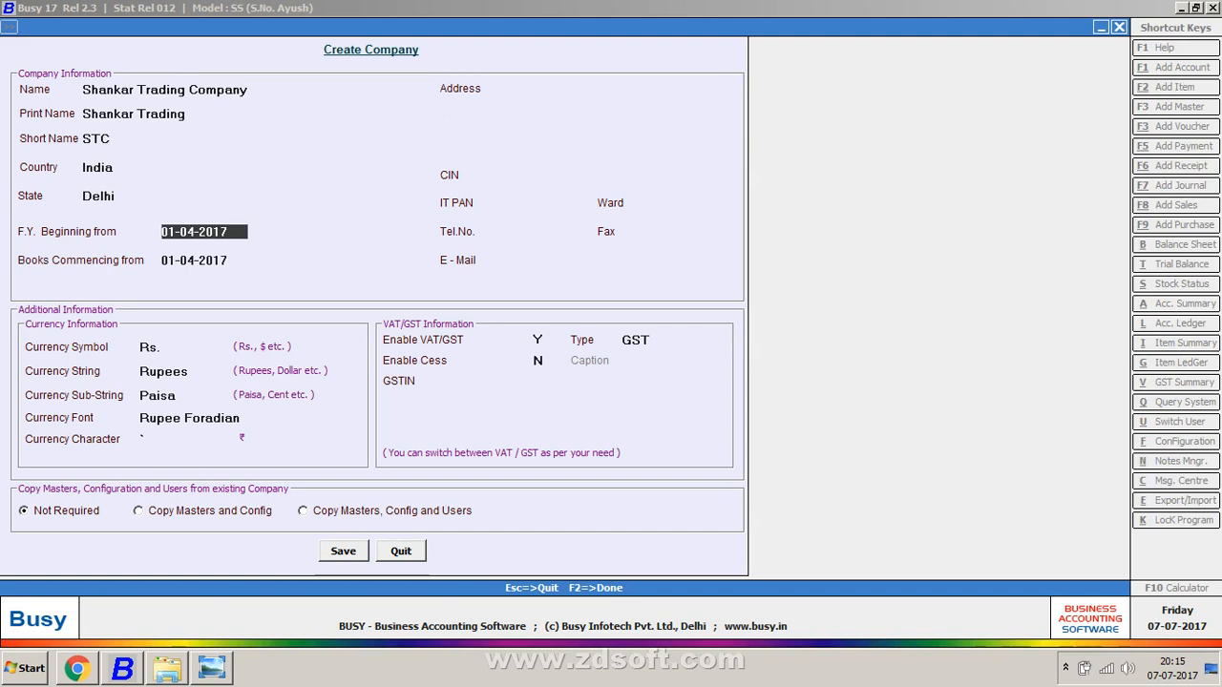
pyautogui.press('Up')
pyautogui.press('Up')
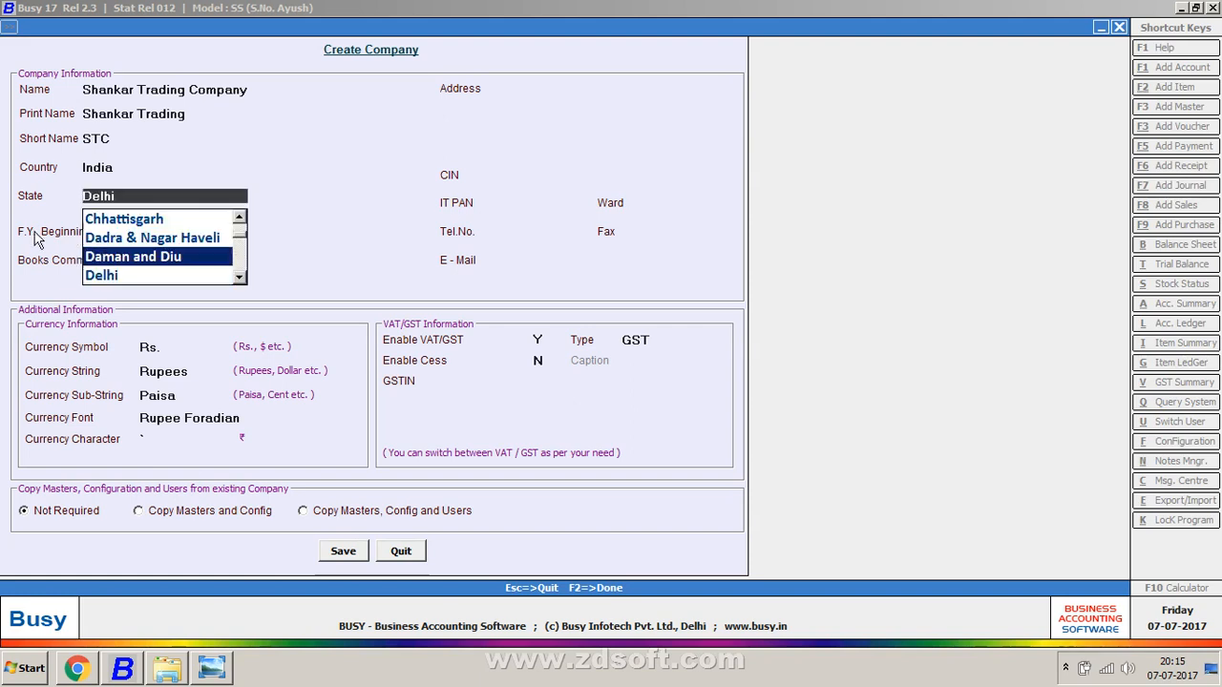
pyautogui.press('Down')
pyautogui.press('Return')
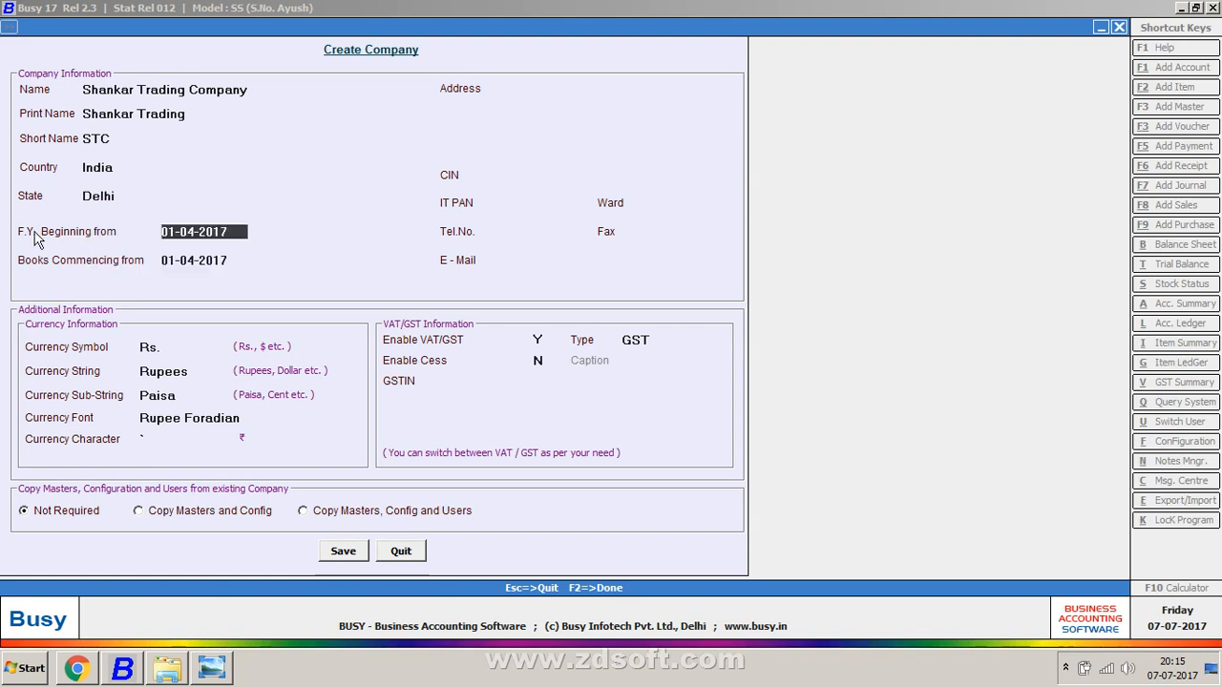
pyautogui.press('Return')
pyautogui.press('Return')
pyautogui.write('01-4-2')
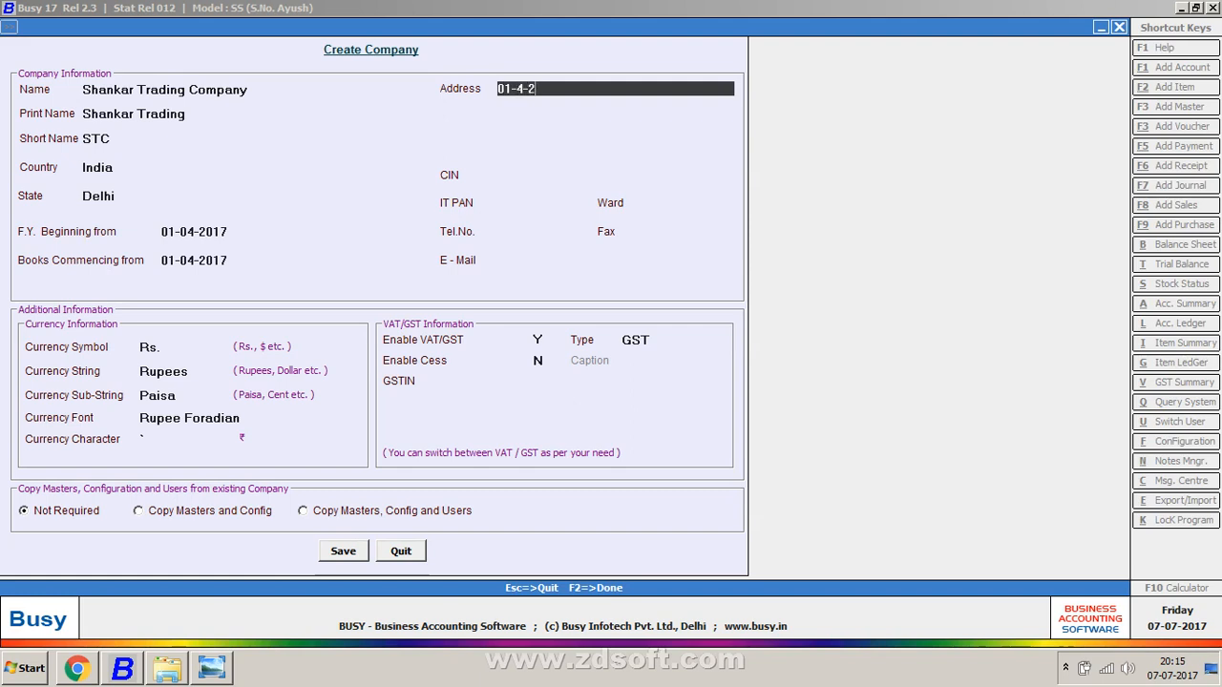
pyautogui.write('017 TO 31-3-20187')
pyautogui.press('BackSpace')
pyautogui.write('8')
pyautogui.press('BackSpace')
pyautogui.press('Return')
pyautogui.press('Up')
pyautogui.press('BackSpace')
pyautogui.press('BackSpace')
pyautogui.press('BackSpace')
pyautogui.press('BackSpace')
pyautogui.press('BackSpace')
pyautogui.press('BackSpace')
pyautogui.press('BackSpace')
pyautogui.press('BackSpace')
pyautogui.press('BackSpace')
pyautogui.press('BackSpace')
pyautogui.press('BackSpace')
pyautogui.press('BackSpace')
pyautogui.press('BackSpace')
pyautogui.press('BackSpace')
pyautogui.press('BackSpace')
pyautogui.press('BackSpace')
pyautogui.press('BackSpace')
pyautogui.press('BackSpace')
pyautogui.press('BackSpace')
pyautogui.press('BackSpace')
pyautogui.press('Up')
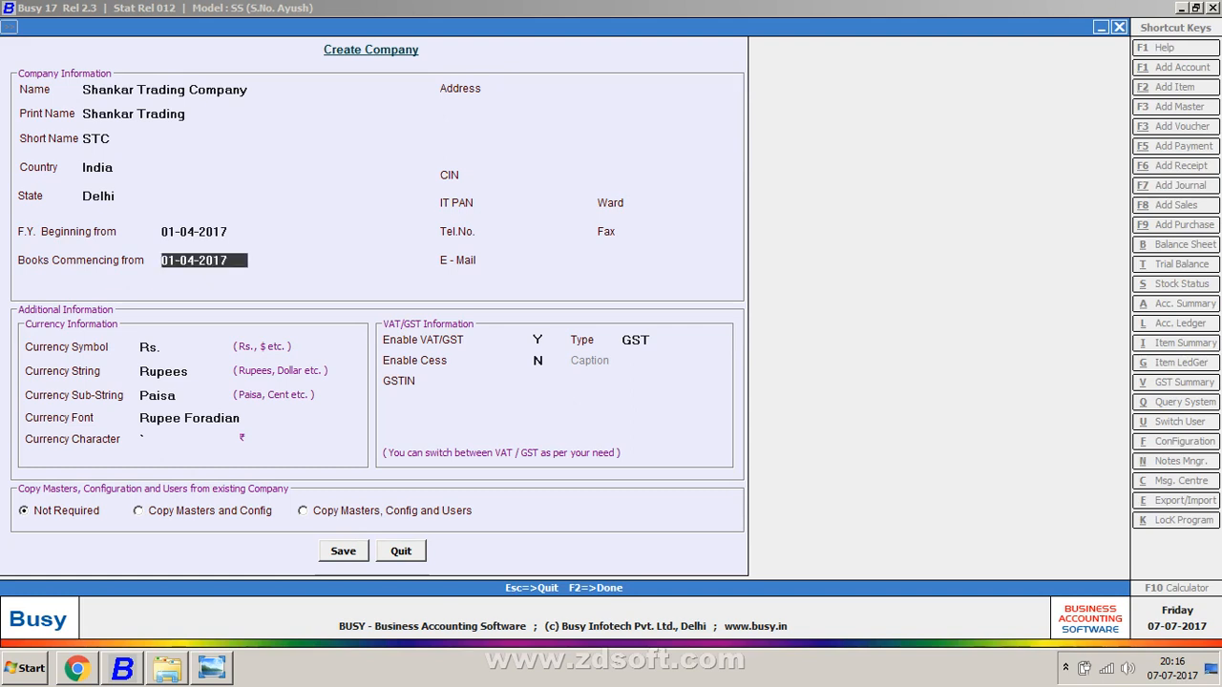
pyautogui.press('Return')
pyautogui.press('Up')
pyautogui.press('Up')
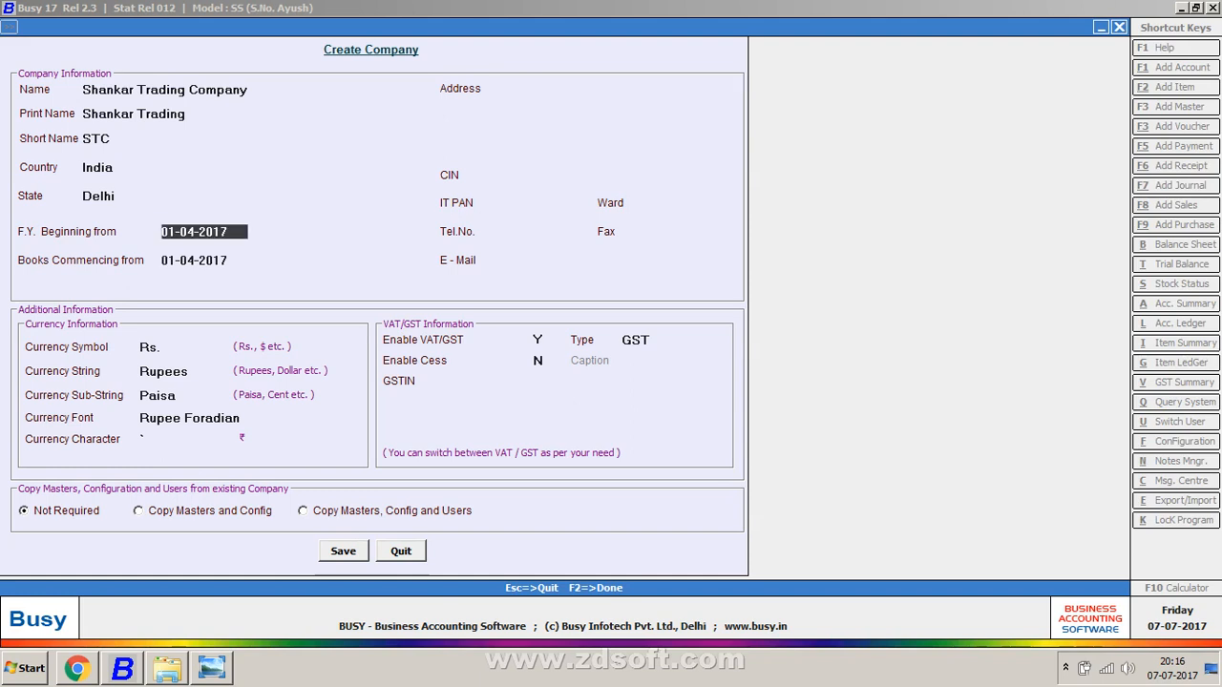
pyautogui.press('Return')
pyautogui.press('Return')
# Step: Type four date-range address lines, 01-1-2017 TO 31-3-2017 through 01-1-2018 TO 31-3-2018
pyautogui.write('01-1-')
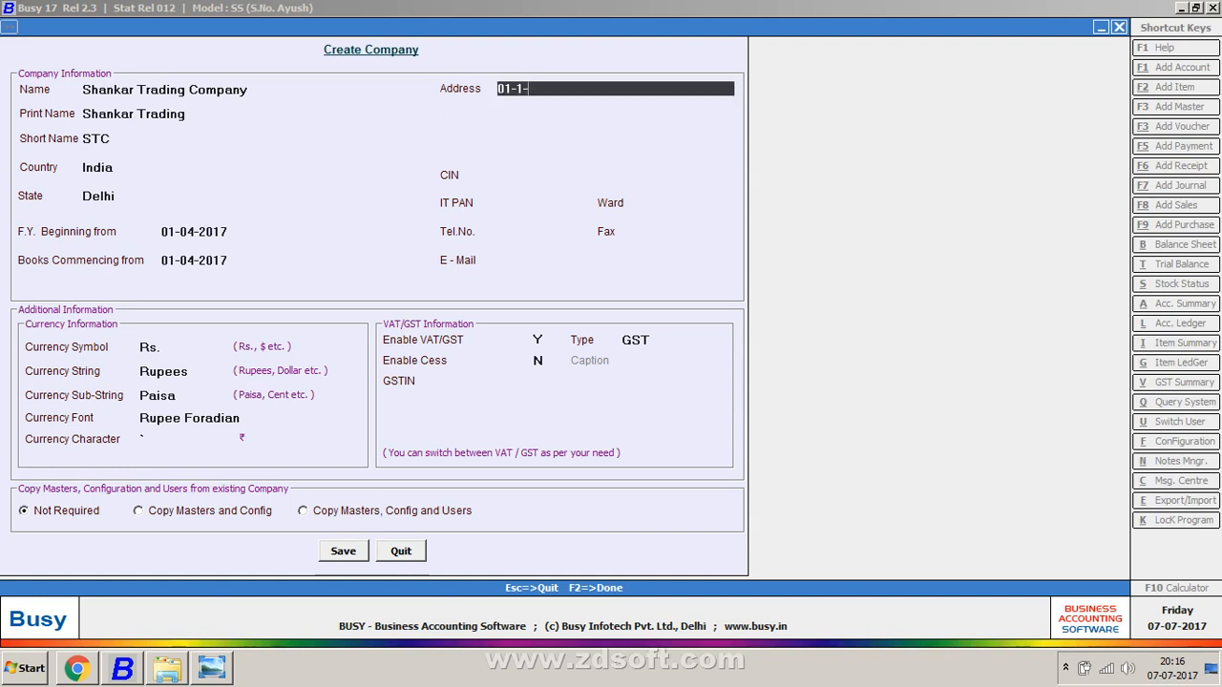
pyautogui.write('2017 TO 31-3-2017')
pyautogui.press('Return')
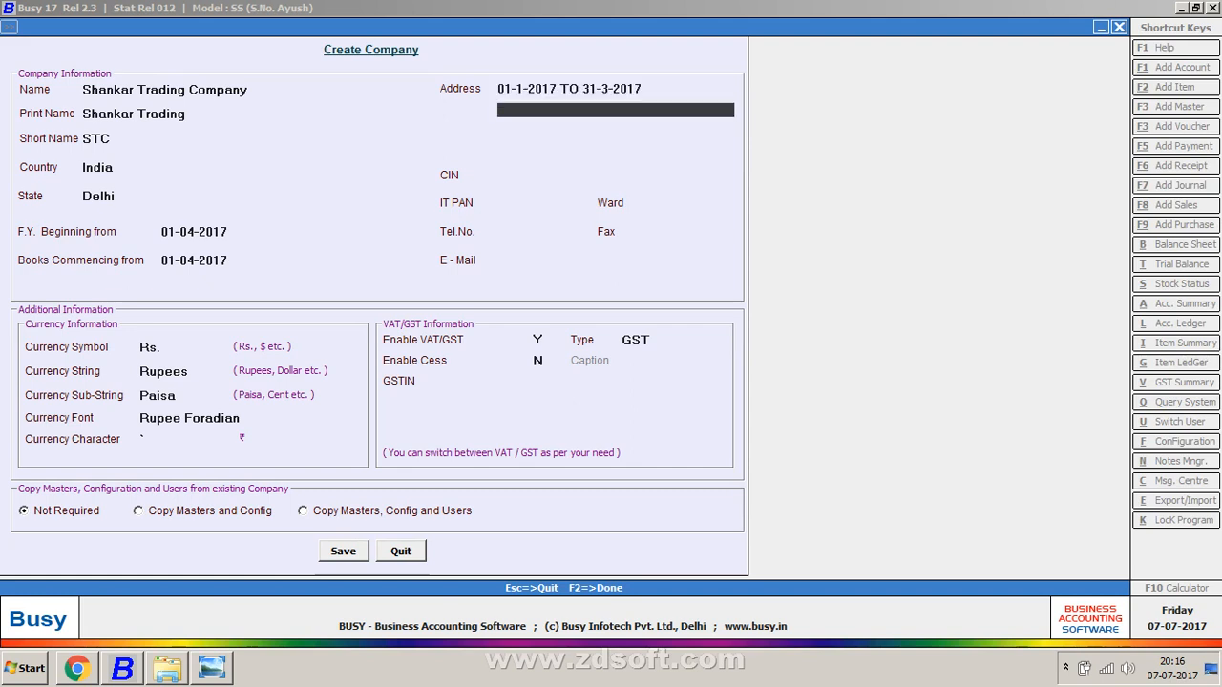
pyautogui.write('01-4-2017 TO 31-3-2017')
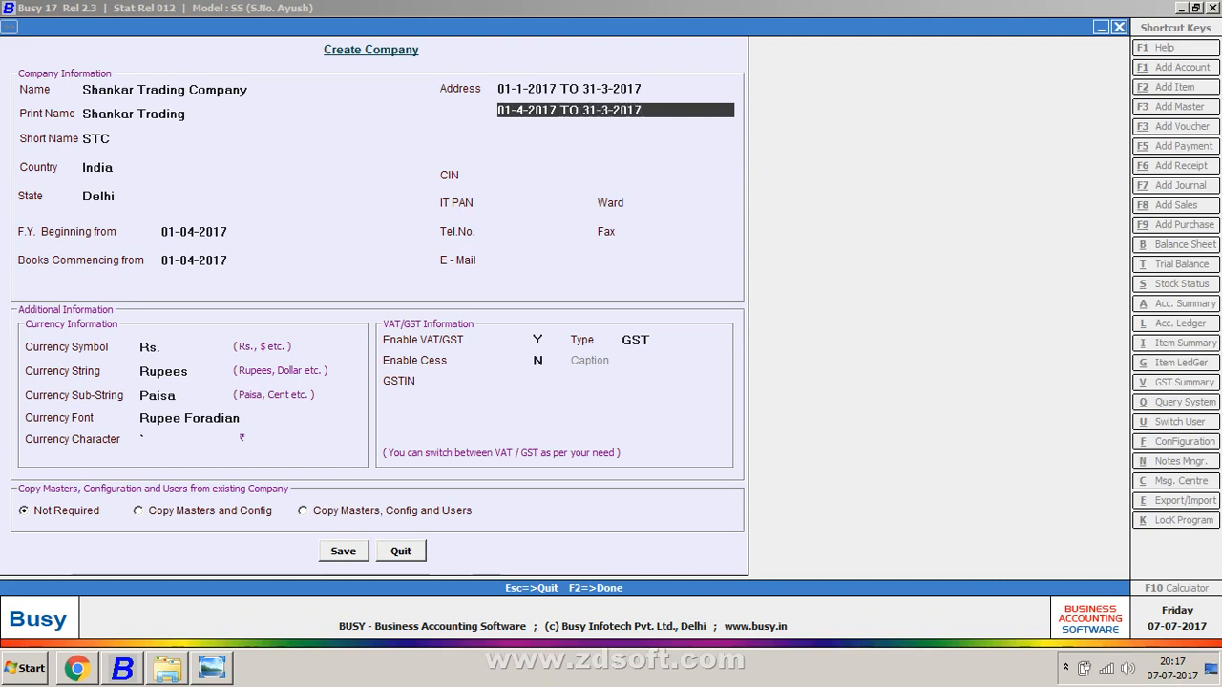
pyautogui.press('BackSpace')
pyautogui.write('8')
pyautogui.press('Return')
pyautogui.write('01-8-2017')
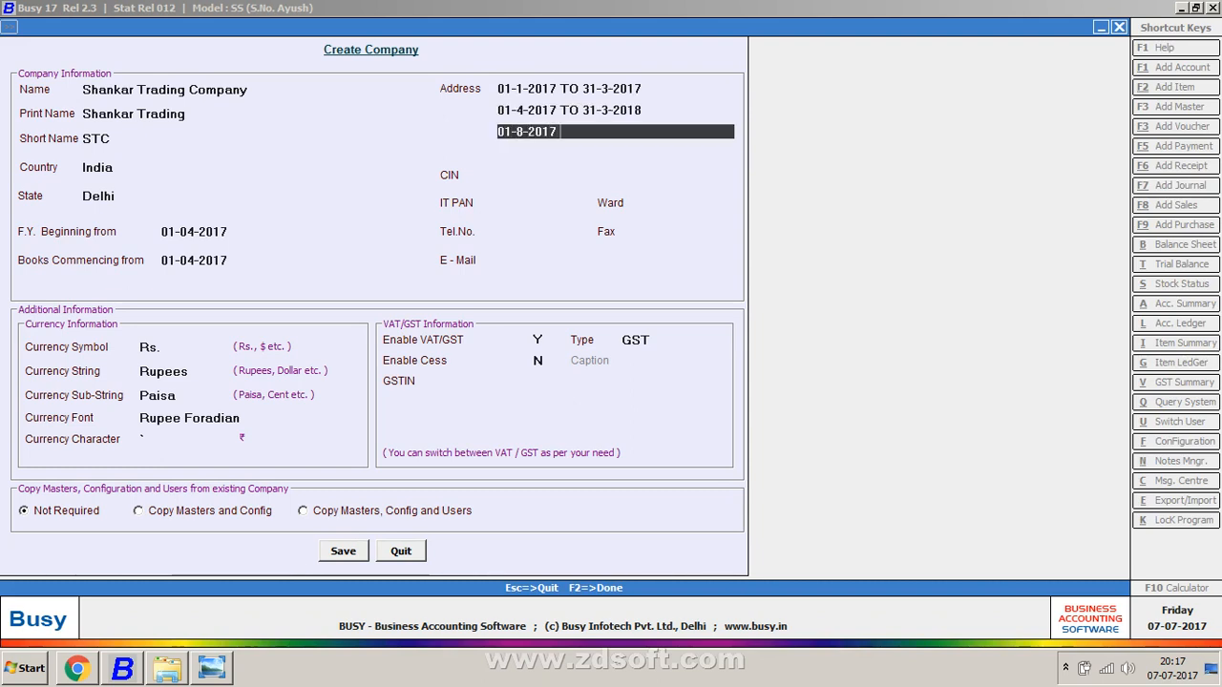
pyautogui.write(' TO 31-3-2018')
pyautogui.press('Return')
pyautogui.write('01')
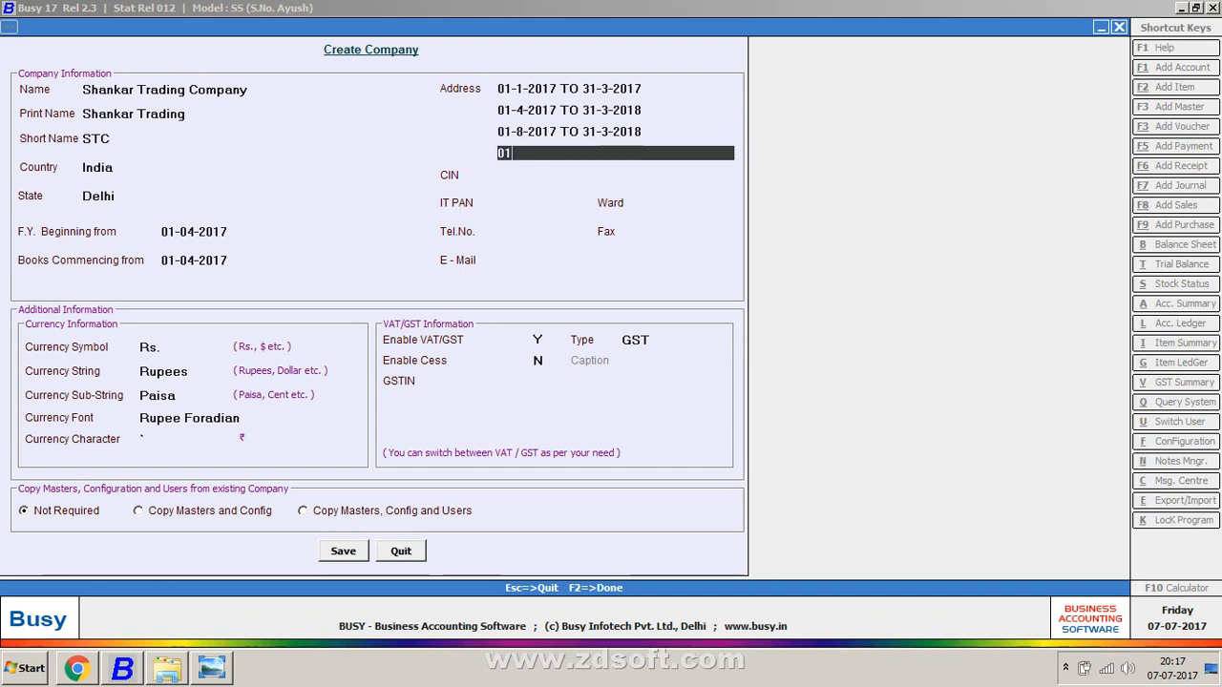
pyautogui.write('-1-2018 TO 31')
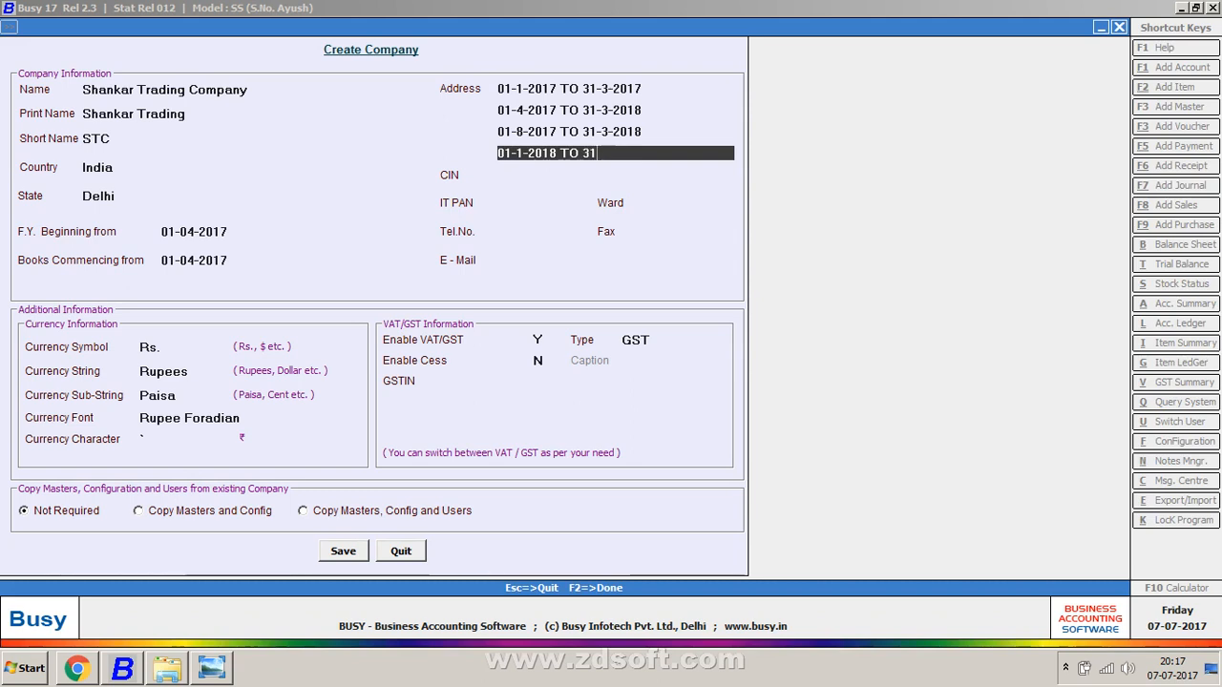
pyautogui.write('-3-2018')
pyautogui.press('Up')
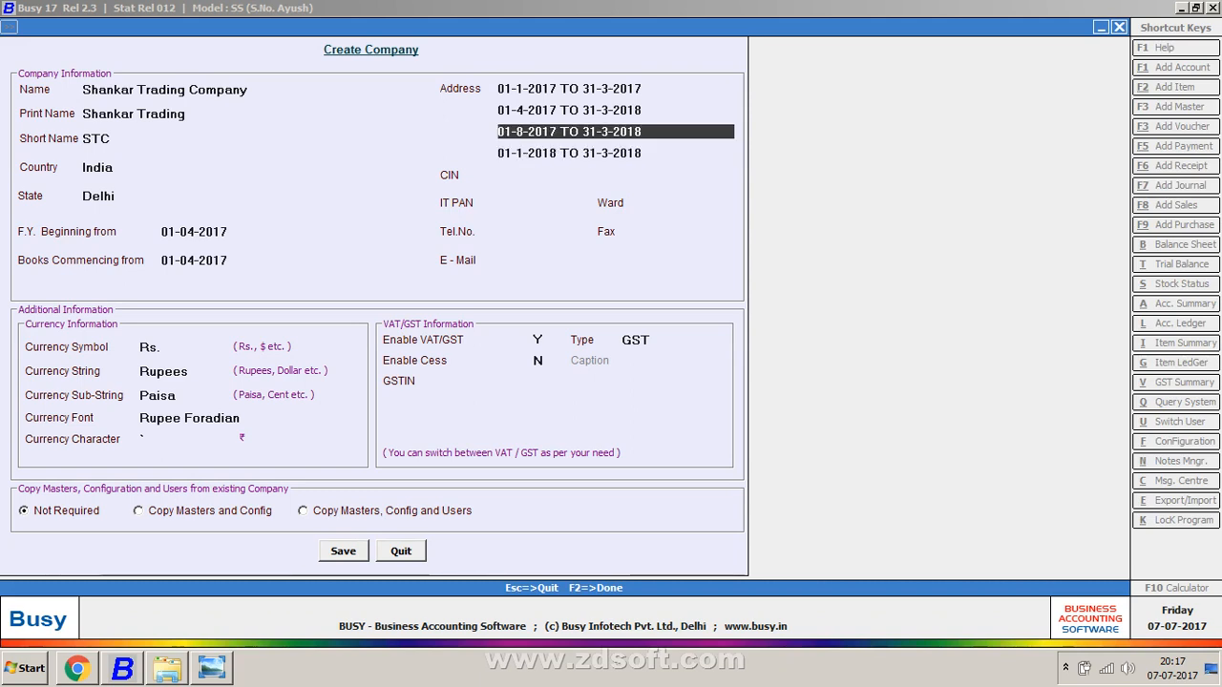
# Step: Change the third address line to read '2017 TO 2018'
pyautogui.write('21')
pyautogui.press('BackSpace')
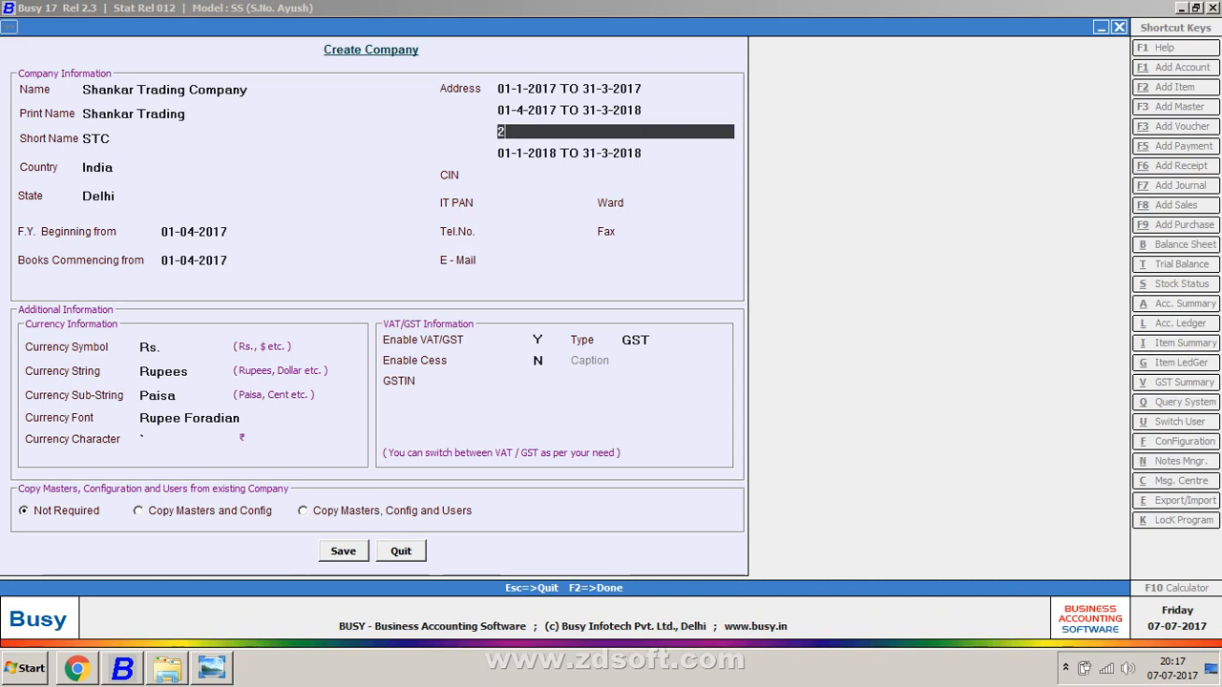
pyautogui.write('017 TO 2018')
pyautogui.press('Return')
# Step: Try ranges like 01-4-2018 TO 31-3-2019 on the fourth address line, then leave it blank
pyautogui.write('01-4')
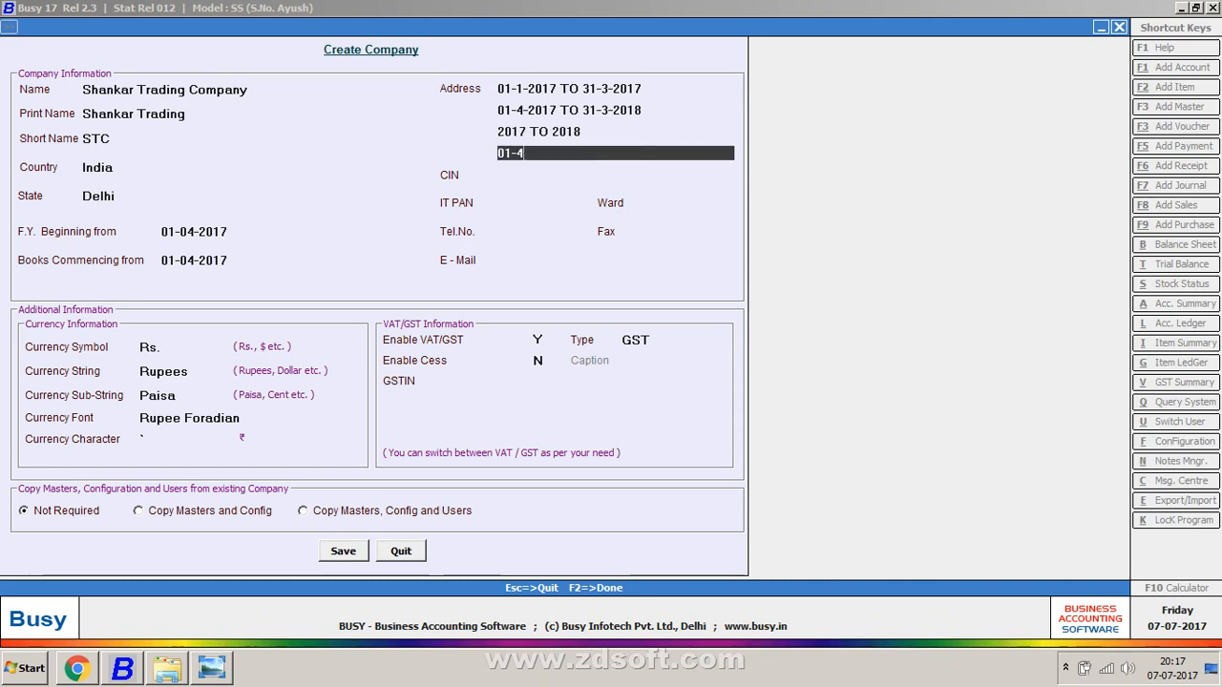
pyautogui.write('-2018 TO 31-3-')
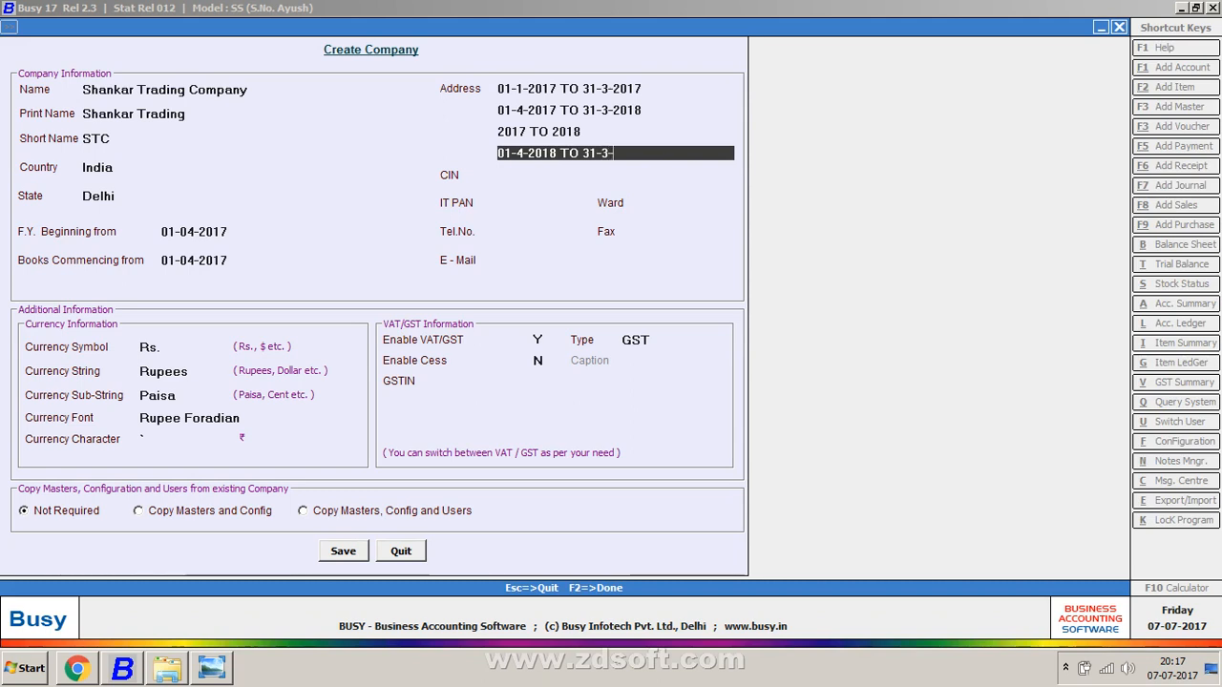
pyautogui.write('2019')
pyautogui.press('Return')
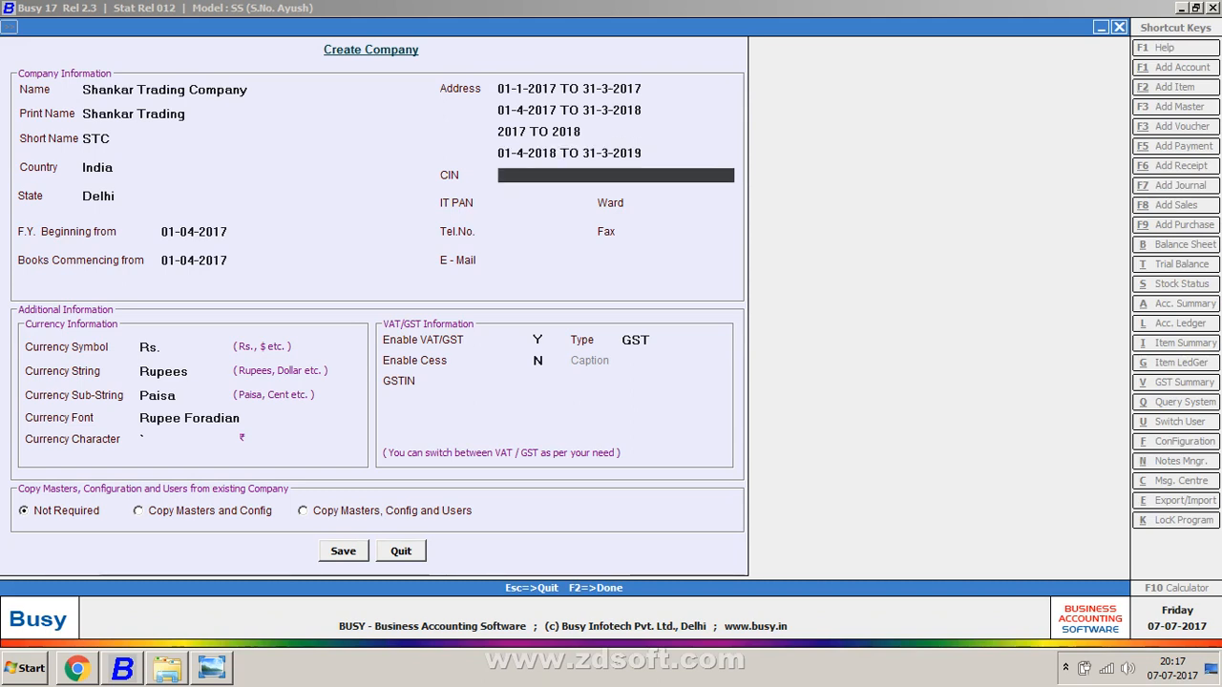
pyautogui.press('Up')
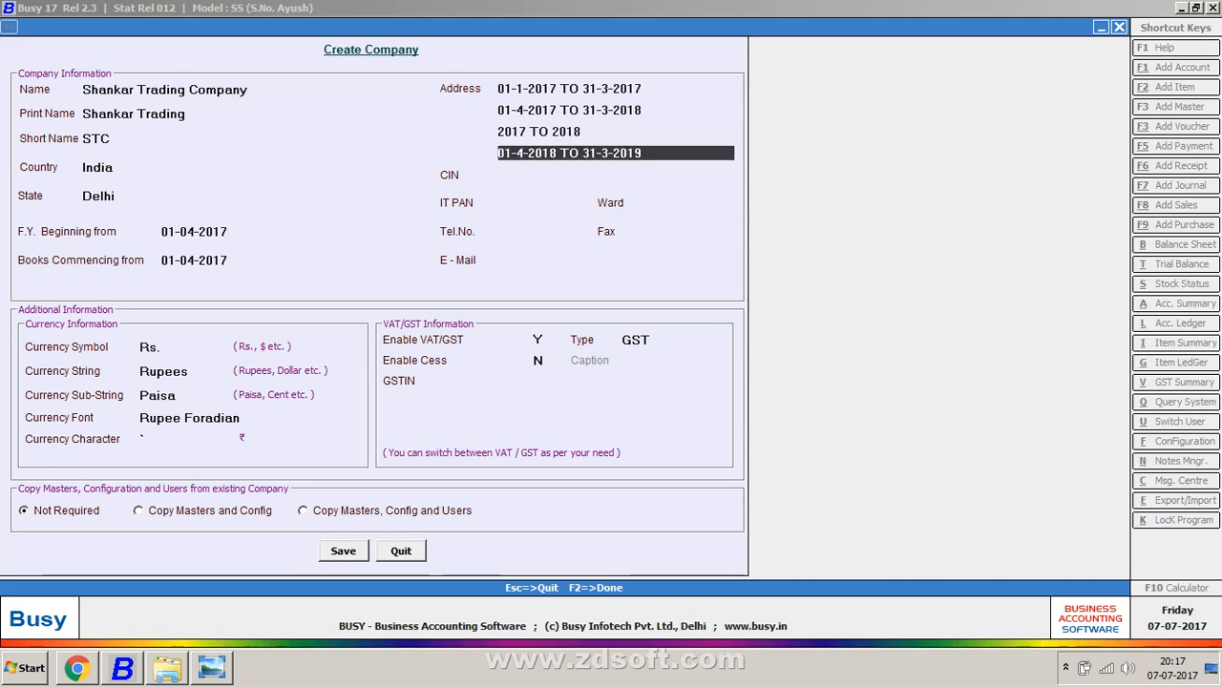
pyautogui.write('30-3-201')
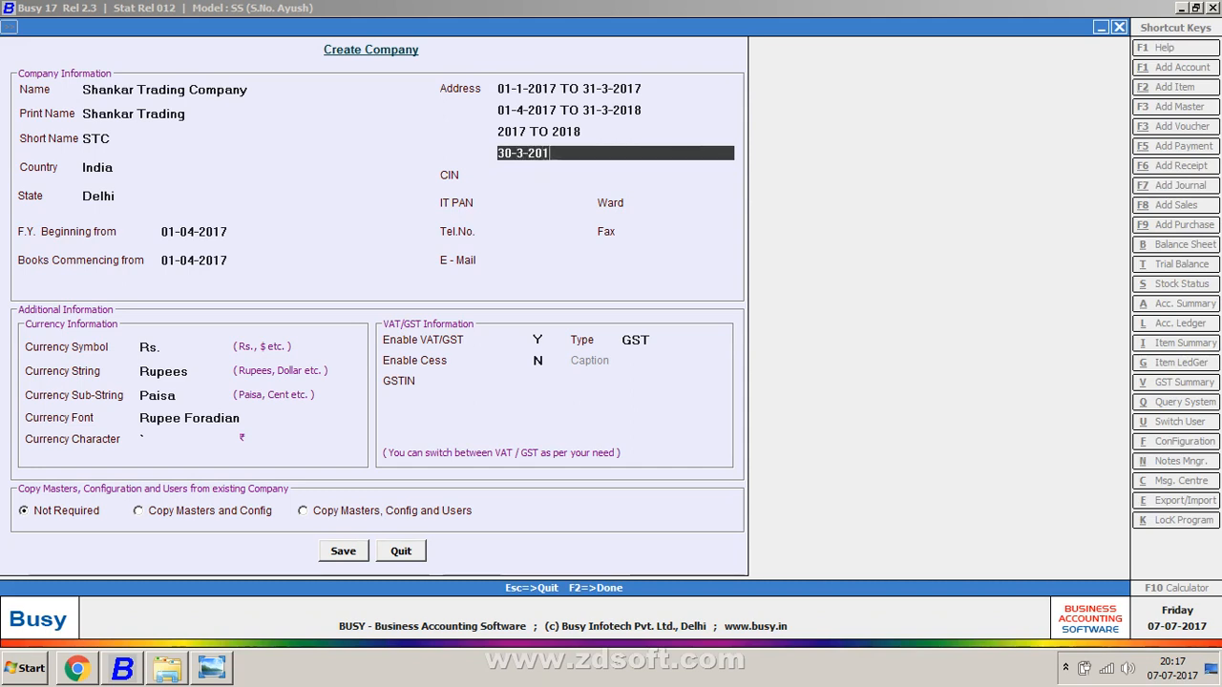
pyautogui.write('7 TO 31-3-20')
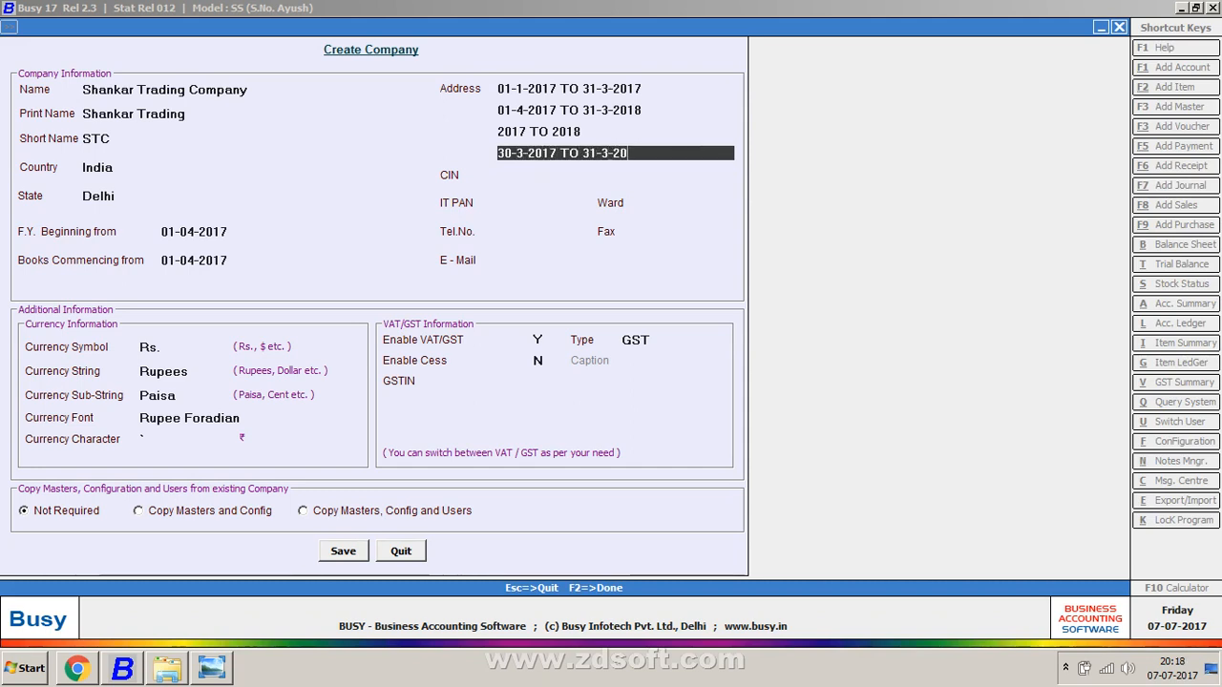
pyautogui.write('17')
pyautogui.press('Return')
pyautogui.press('Up')
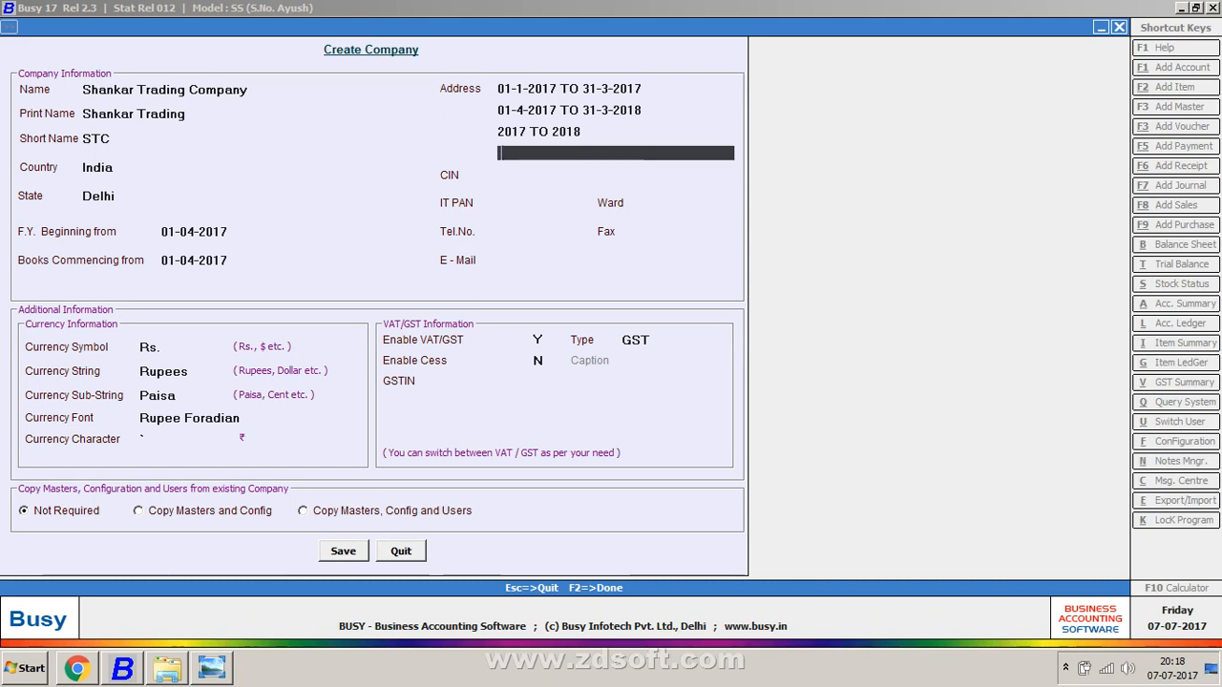
# Step: Clear the sample date lines, enter JC-33 as the first address line, and move to CIN
pyautogui.press('Up')
pyautogui.press('Up')
pyautogui.press('Up')
pyautogui.press('Up')
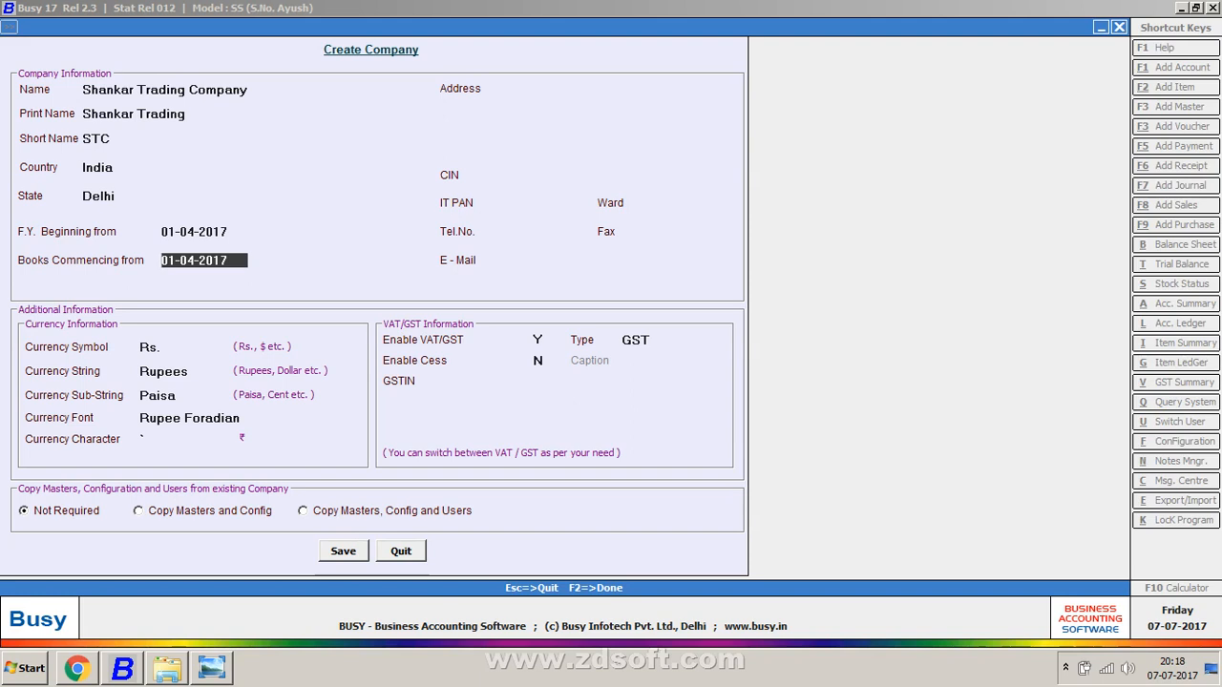
pyautogui.press('Return')
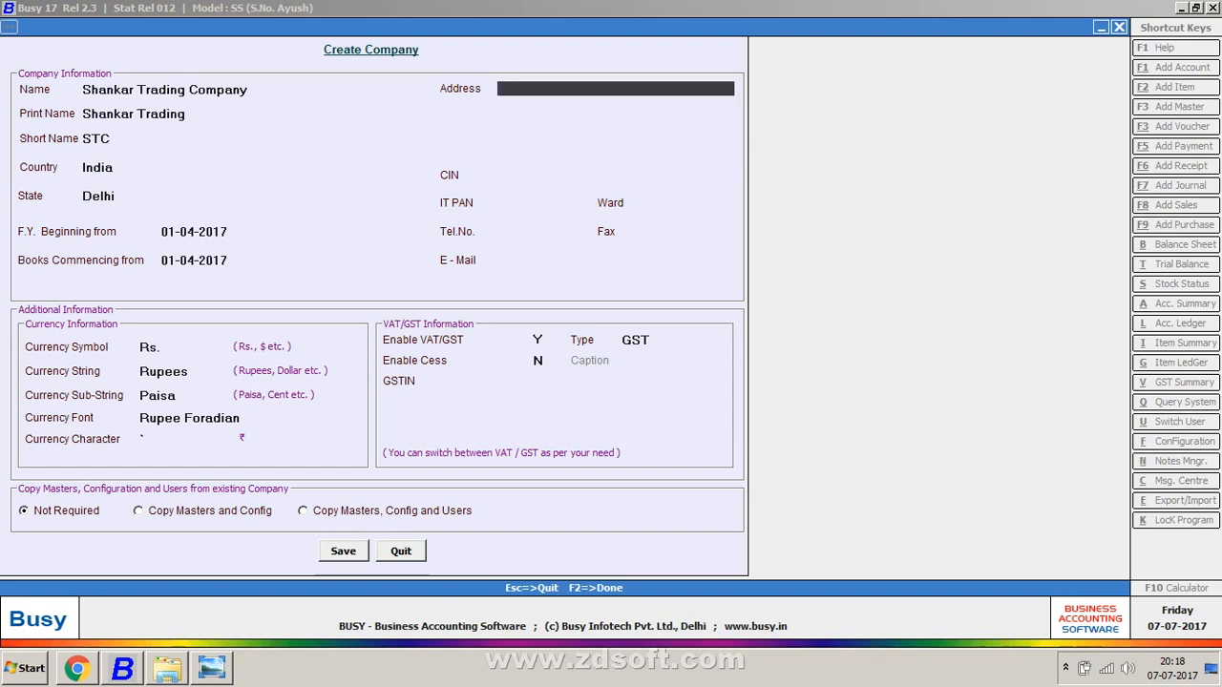
pyautogui.write('JC-33')
pyautogui.press('Return')
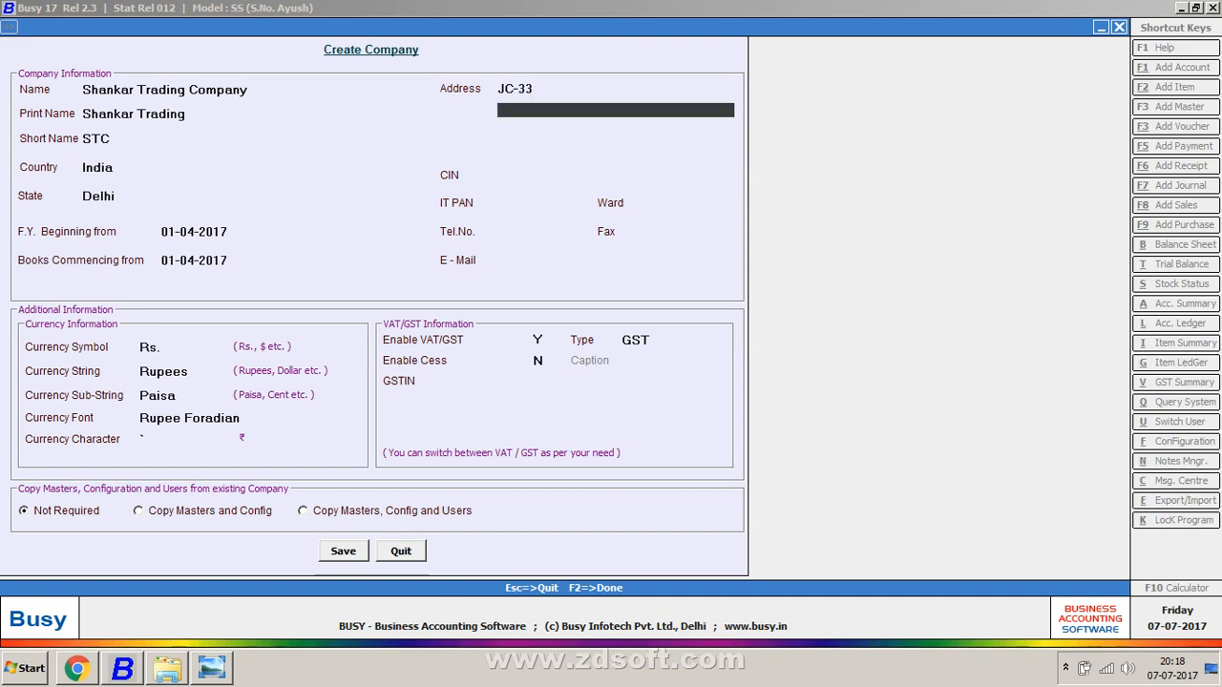
pyautogui.press('Up')
pyautogui.press('Return')
pyautogui.press('Return')
pyautogui.press('Return')
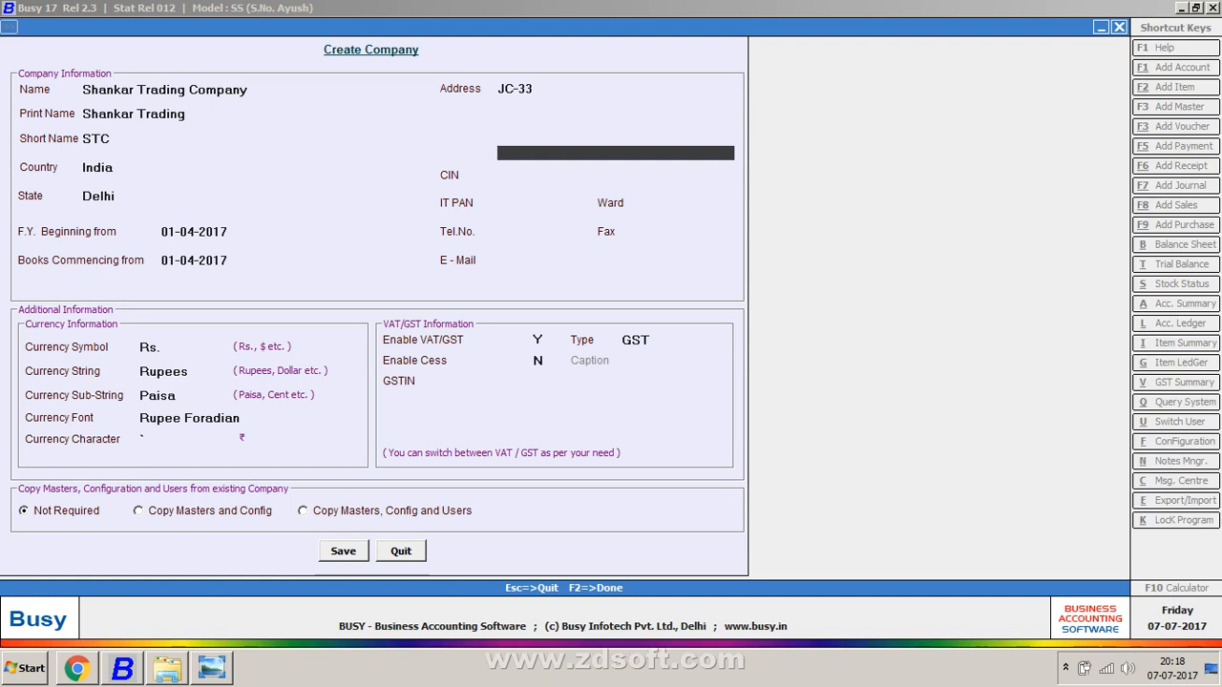
pyautogui.press('Return')
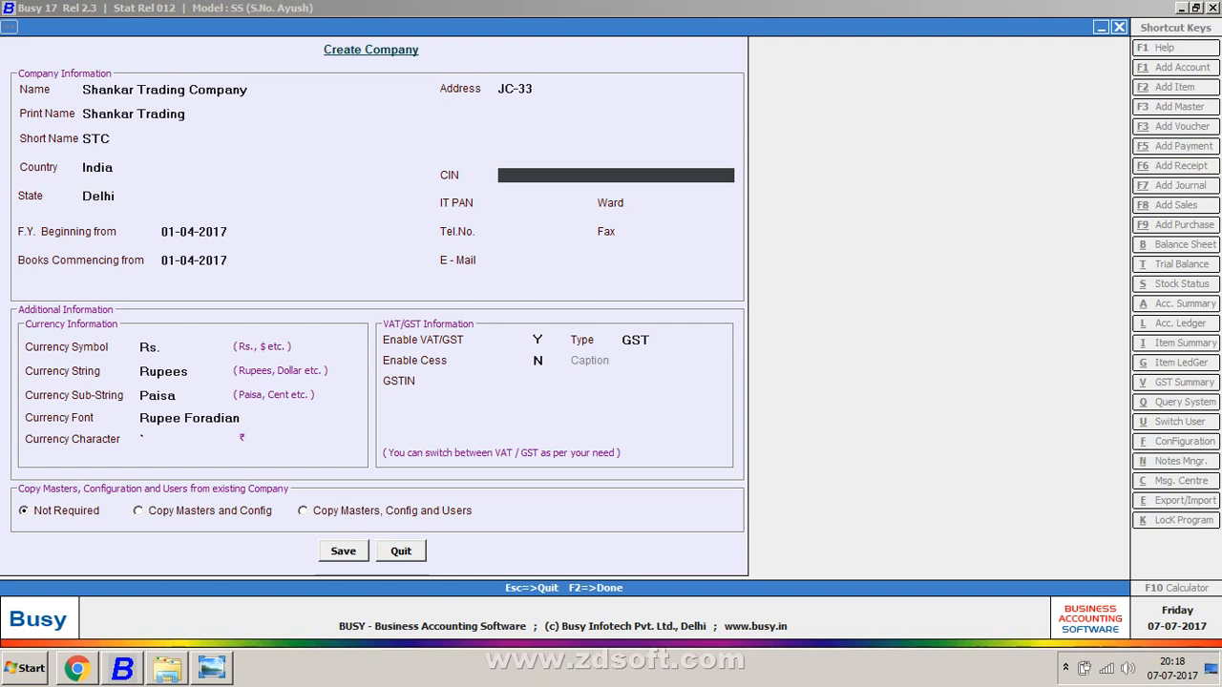
# Step: Replace the CIN placeholder text with the company's corporate identification number
pyautogui.write('21DIGIT')
pyautogui.press('Return')
pyautogui.press('Up')
pyautogui.press('BackSpace')
pyautogui.write('U')
pyautogui.write('11005DL2017ASDFADFFAS')
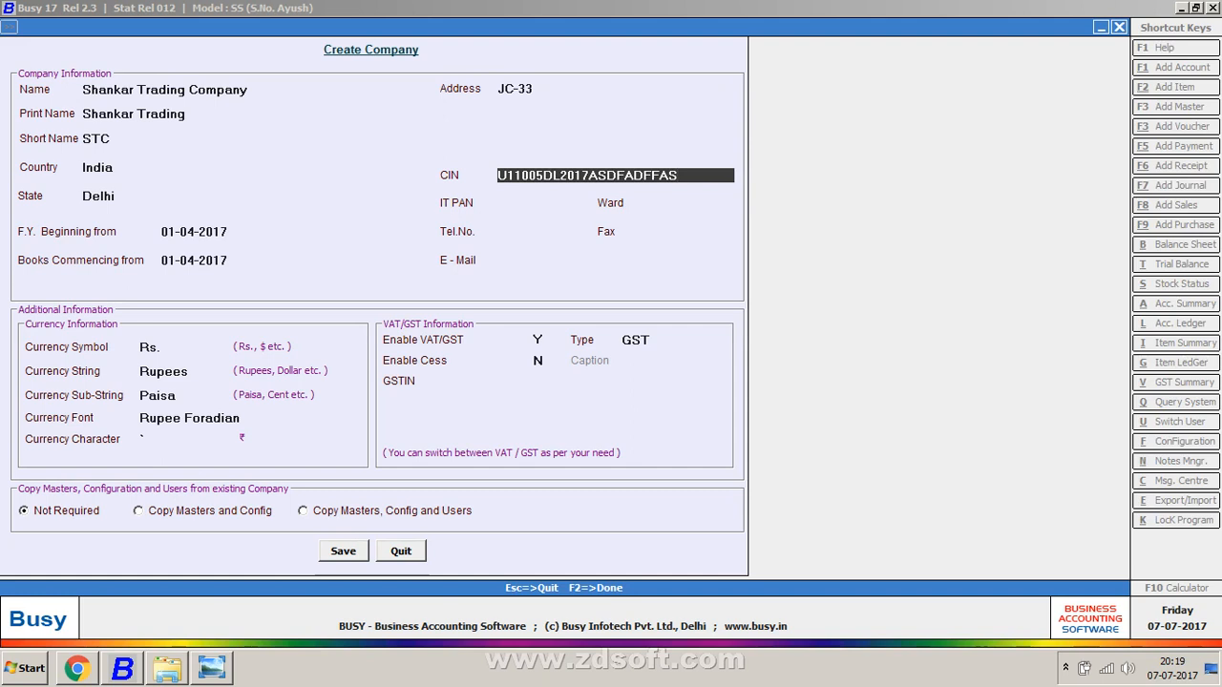
pyautogui.press('Return')
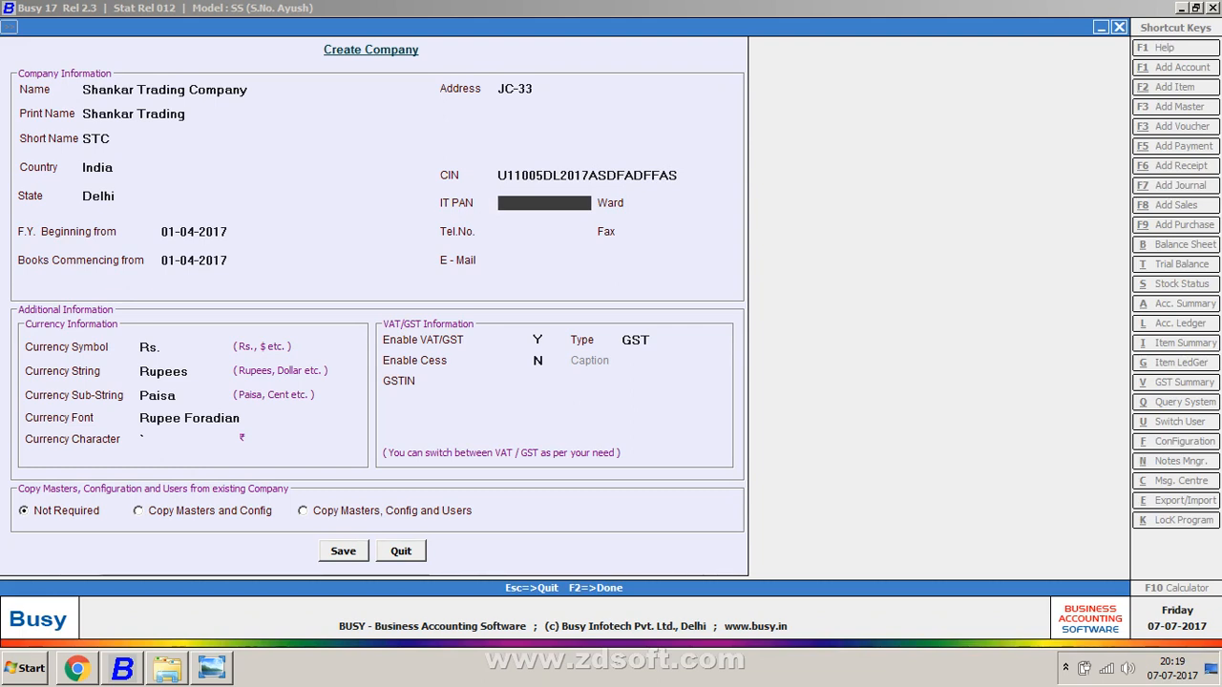
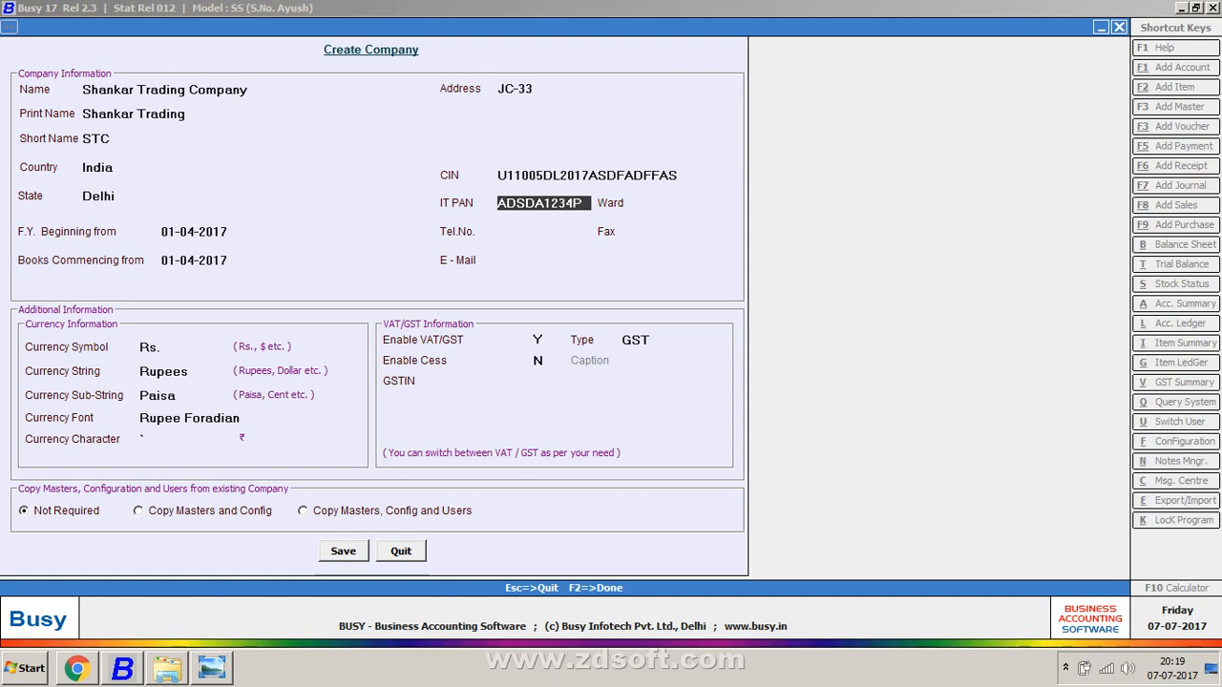
# Step: Enter the company's IT PAN and set the ward to 235
pyautogui.press('Return')
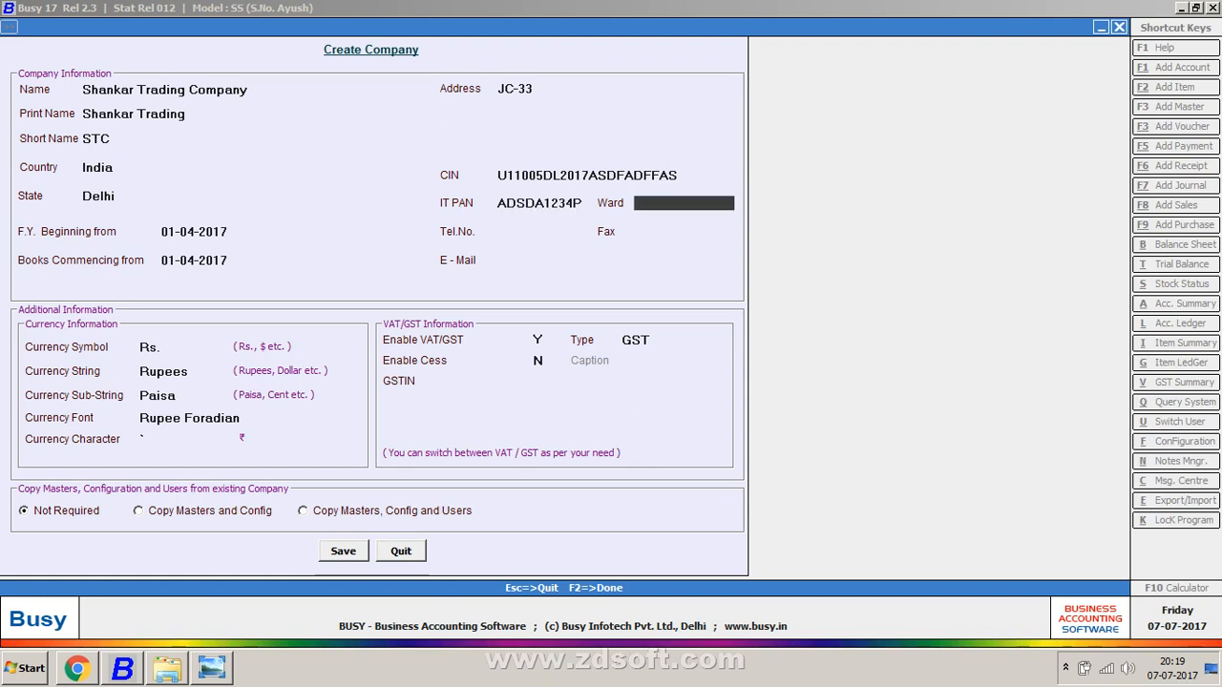
pyautogui.press('Return')
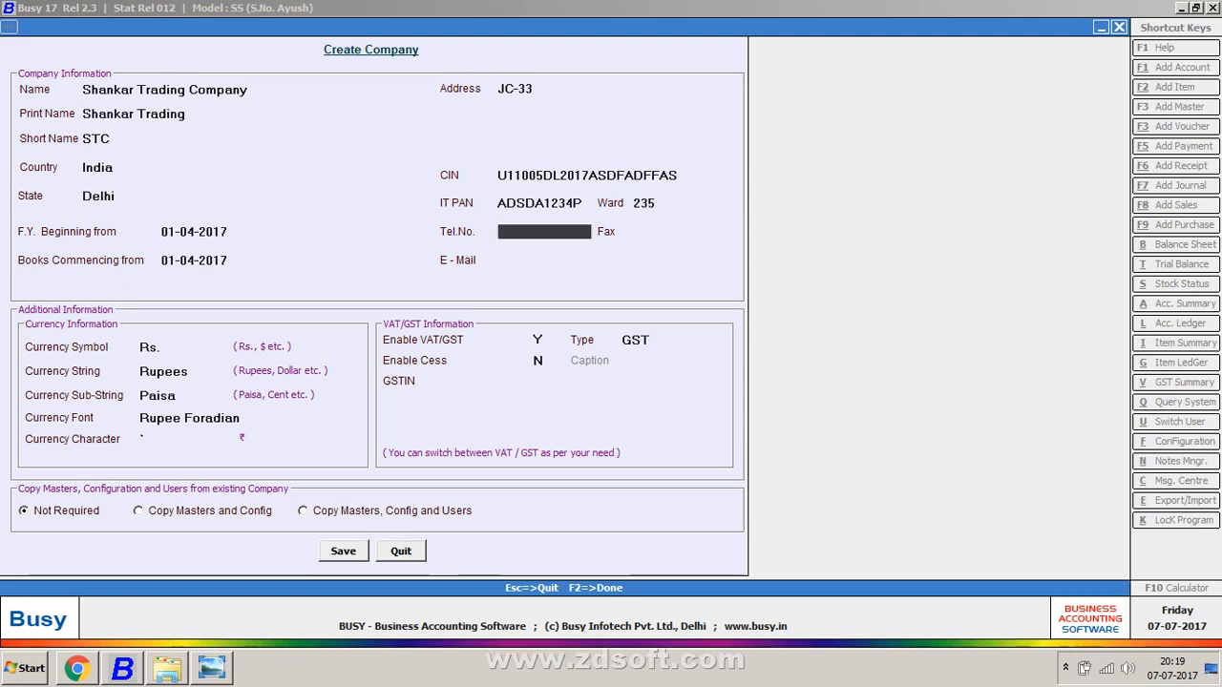
# Step: Fill in the telephone, fax and e-mail fields, then save the company
pyautogui.press('Return')
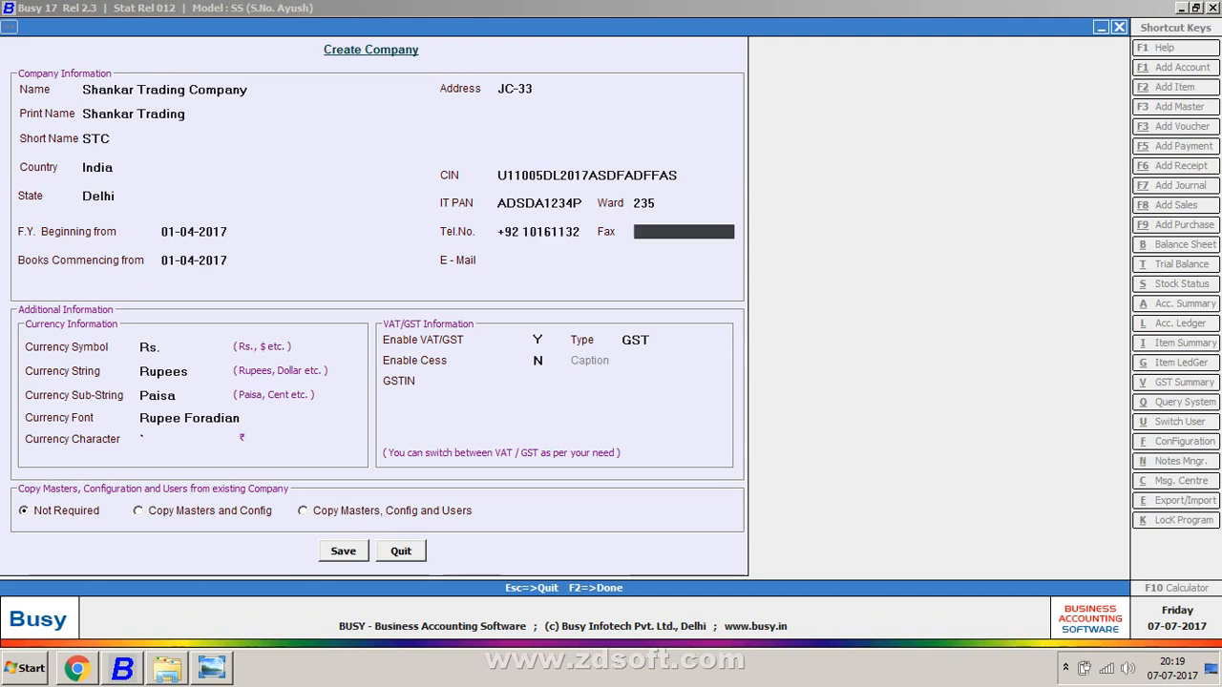
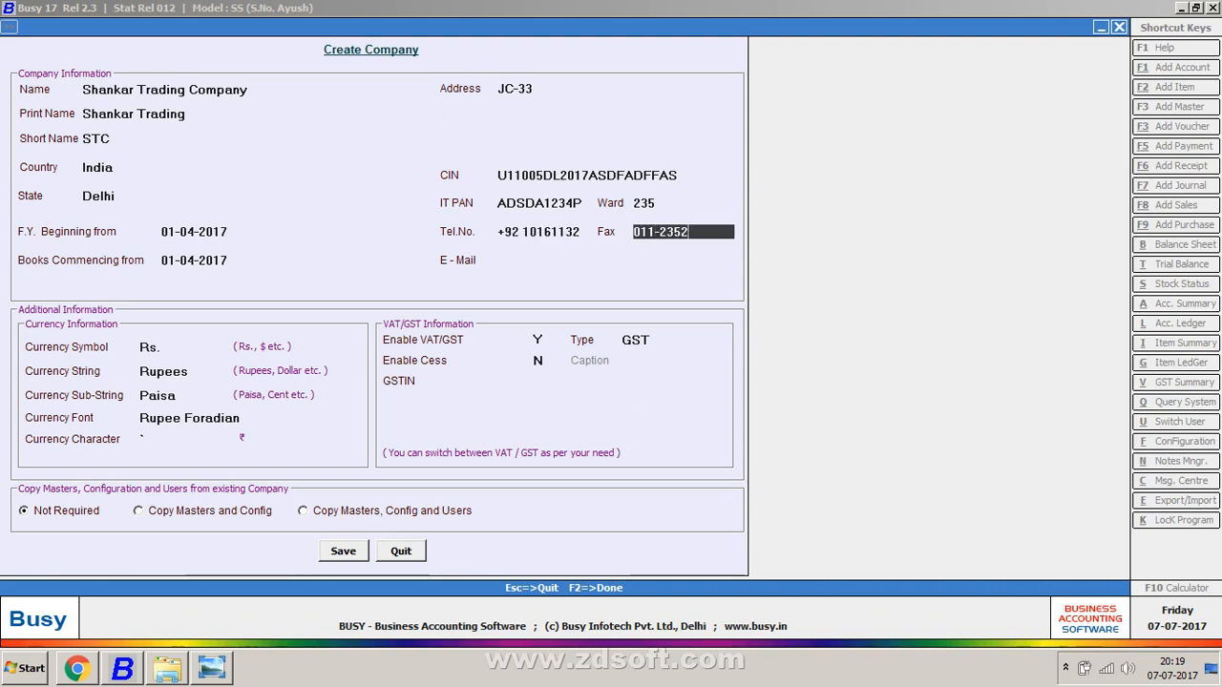
pyautogui.press('Return')
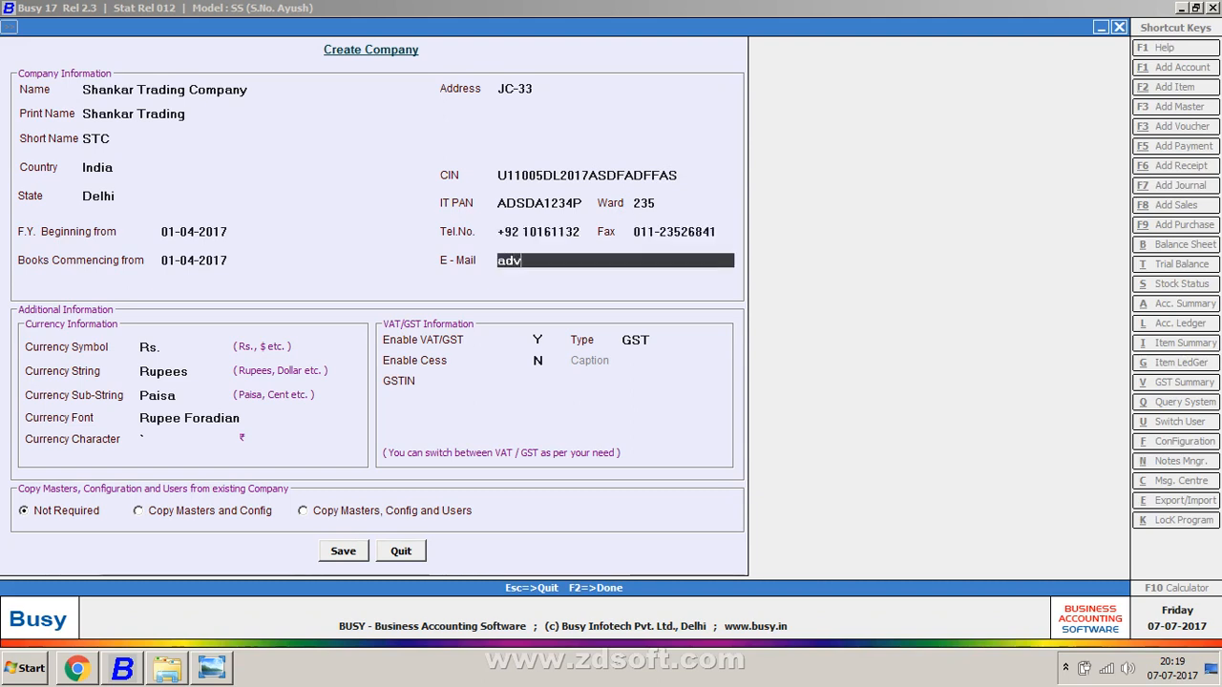
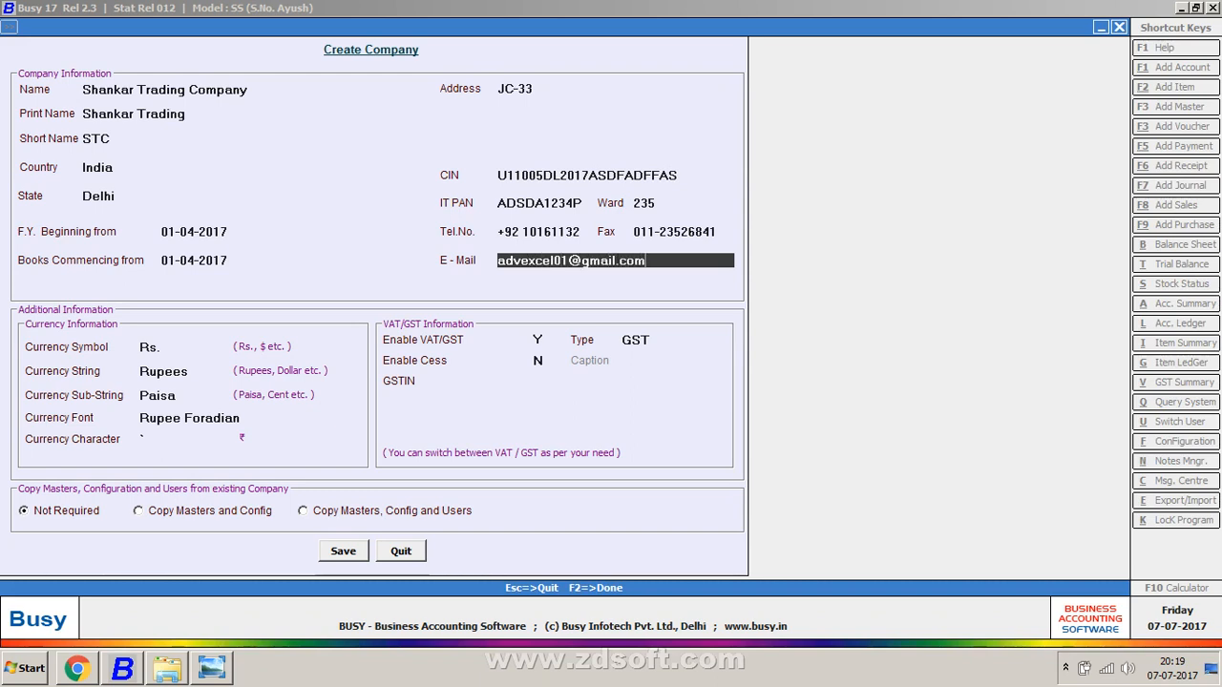
pyautogui.press('Return')
pyautogui.press('Return')
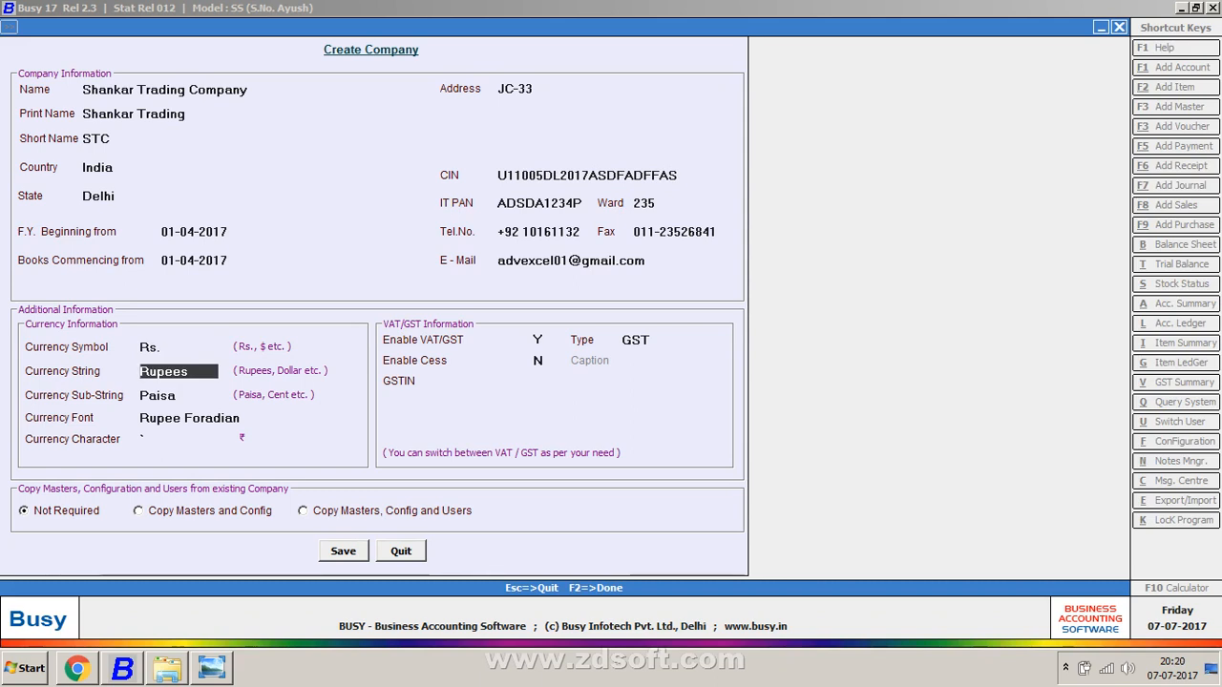
pyautogui.press('Return')
pyautogui.press('Return')
pyautogui.press('Return')
pyautogui.press('Return')
pyautogui.press('Return')
pyautogui.press('Return')
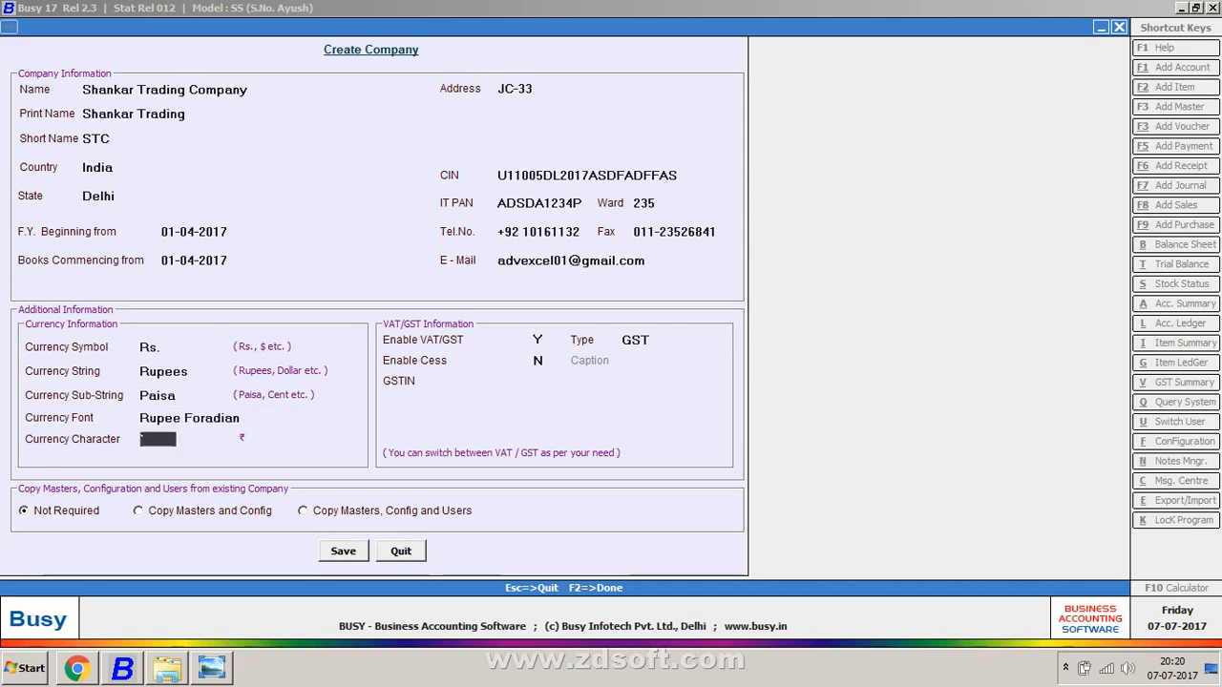
pyautogui.press('Return')
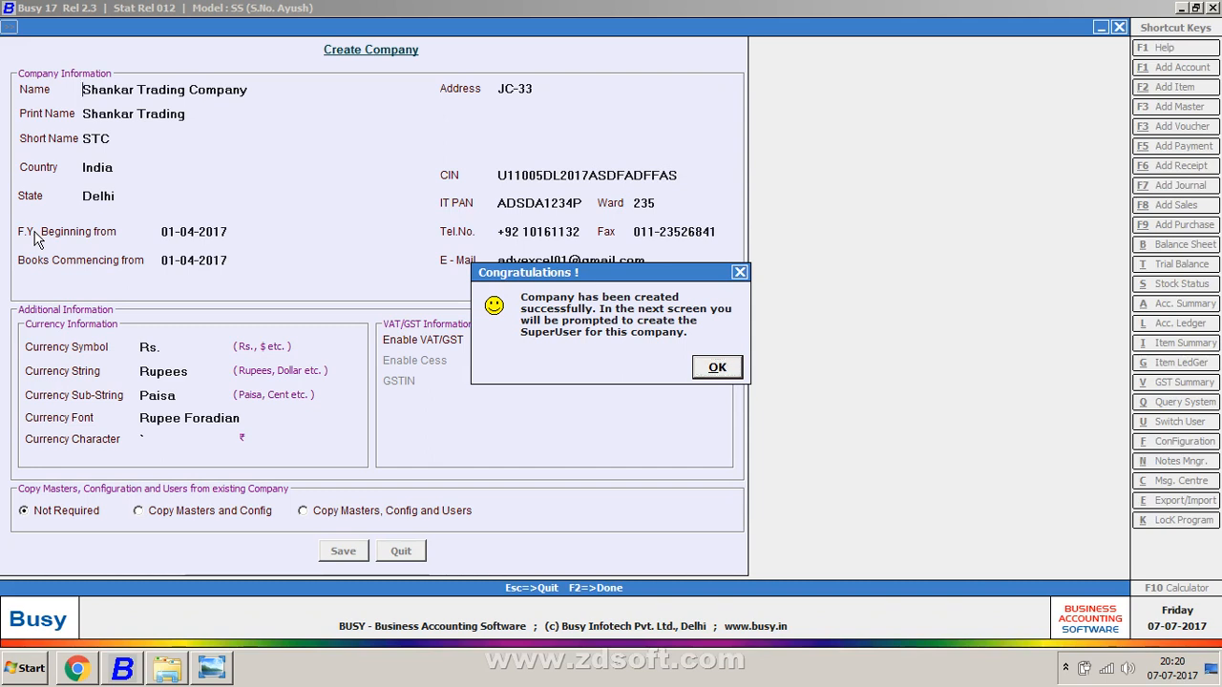
# Step: Acknowledge the creation message and save a superuser with a name and confirmed password
pyautogui.press('Return')
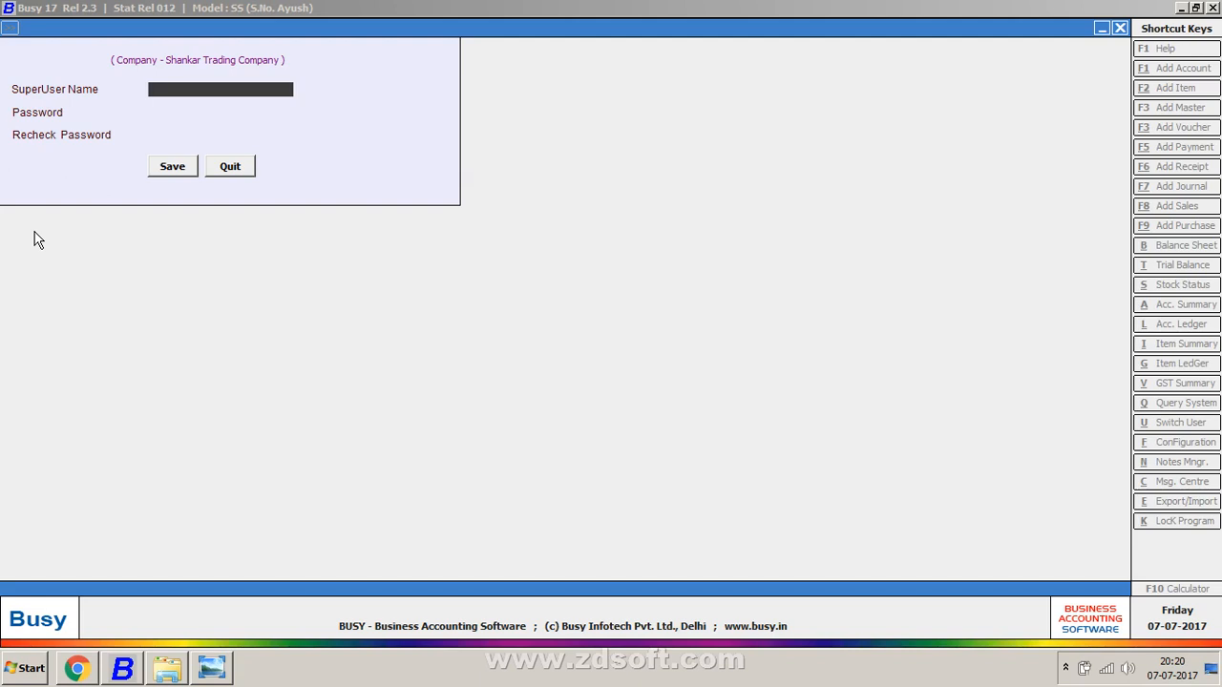
pyautogui.write('S')
pyautogui.press('Return')
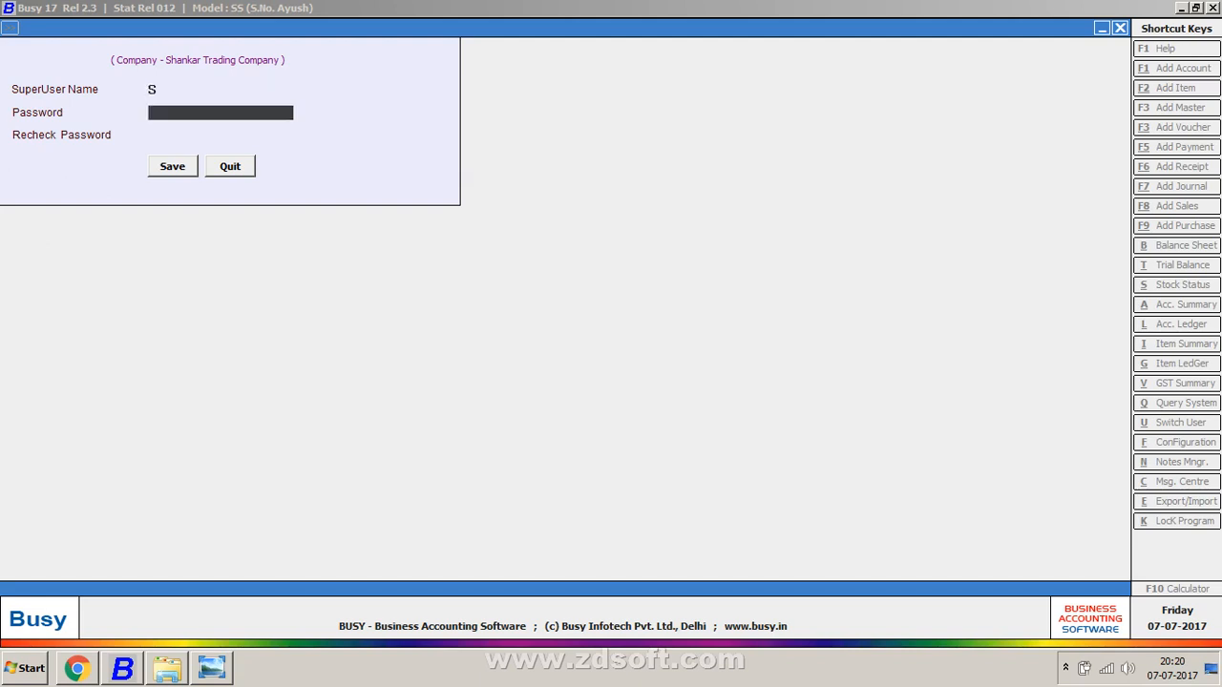
pyautogui.write('*')
pyautogui.press('Return')
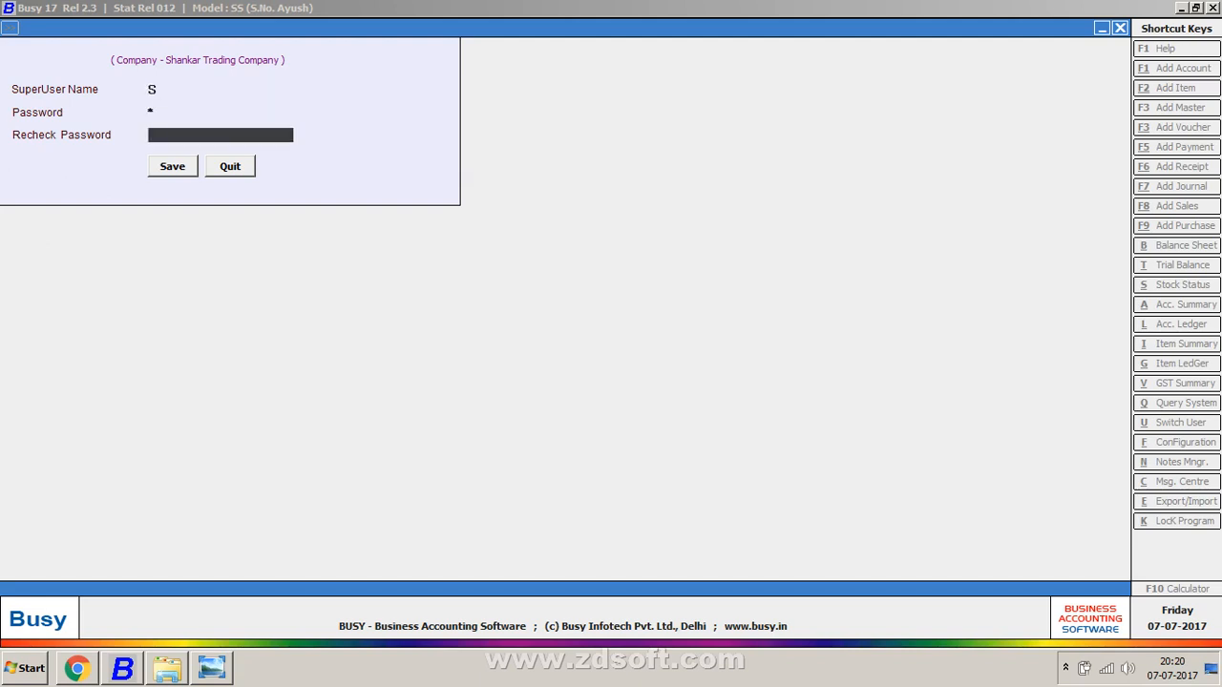
pyautogui.write('*')
pyautogui.press('Return')
pyautogui.press('Return')
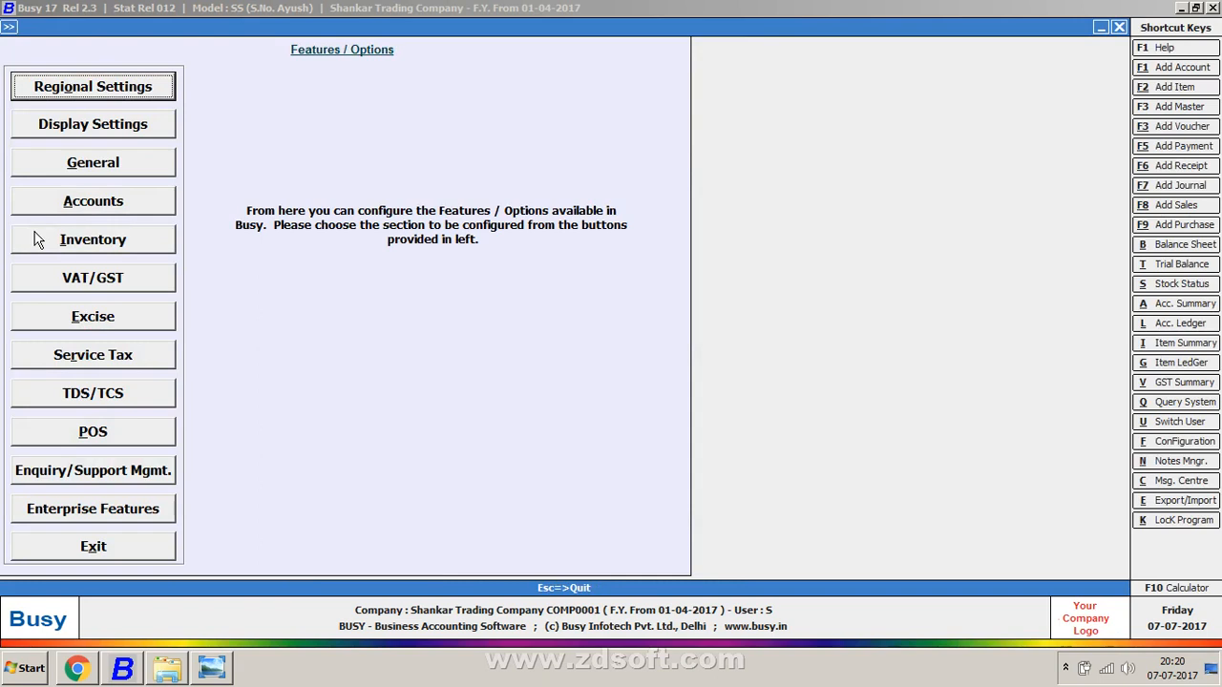
# Step: Set Inventory stock valuation to FIFO, keep Item for sale/purchase tagging, and save with F2
pyautogui.press('Down')
pyautogui.press('Down')
pyautogui.press('Down')
pyautogui.press('Down')
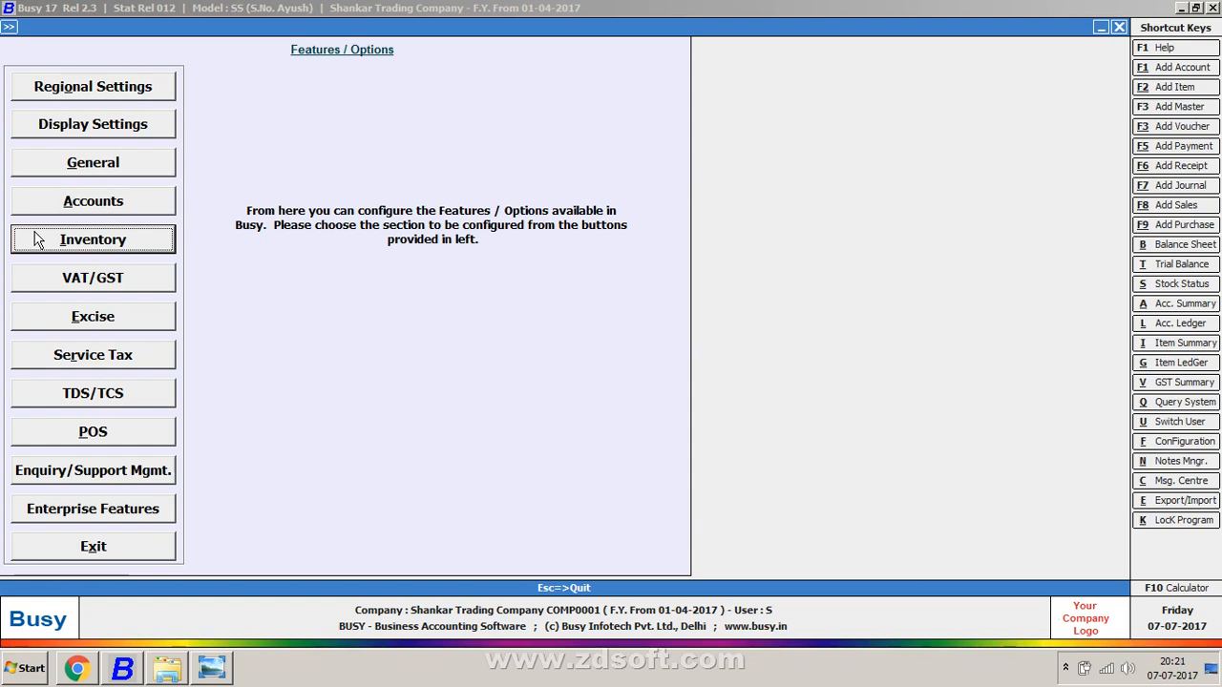
pyautogui.press('Return')
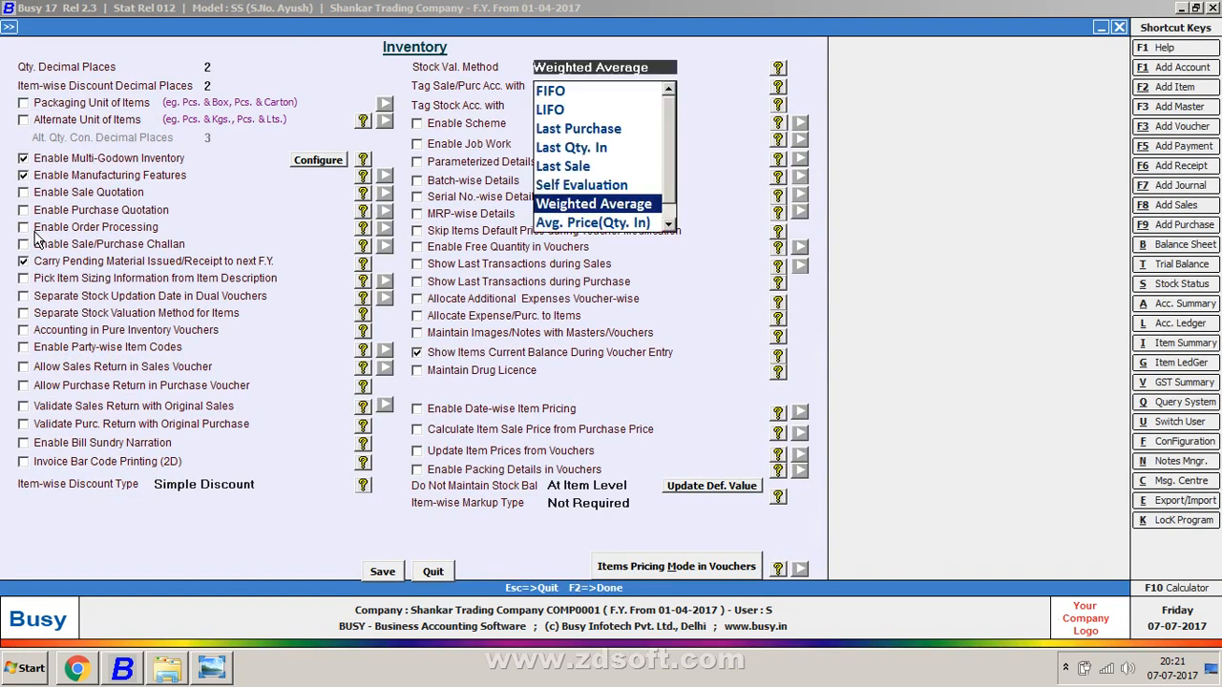
pyautogui.press('Home')
pyautogui.press('Return')
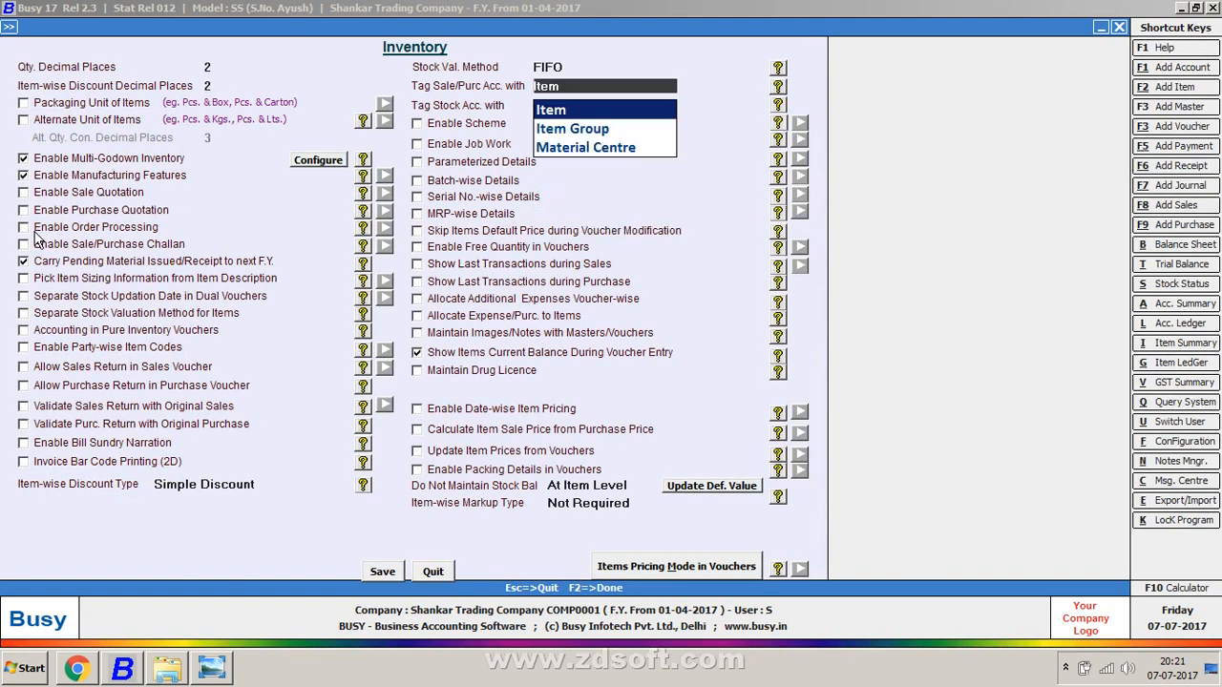
pyautogui.press('Return')
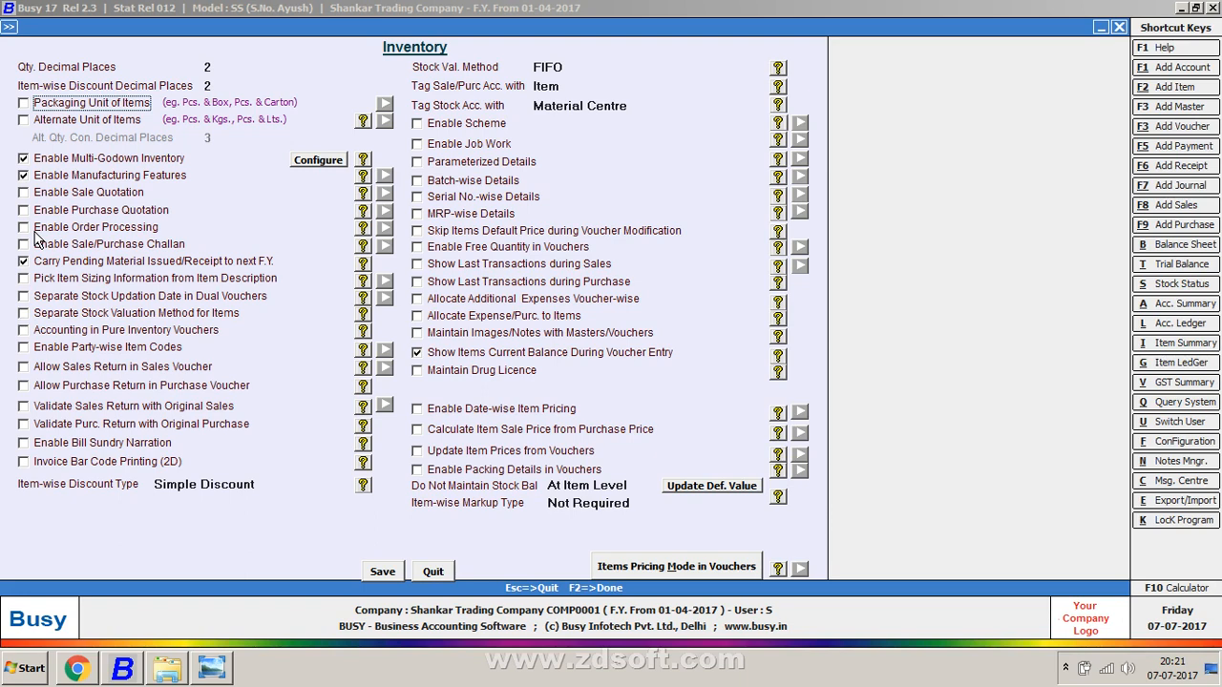
pyautogui.press('F2')
pyautogui.press('Return')
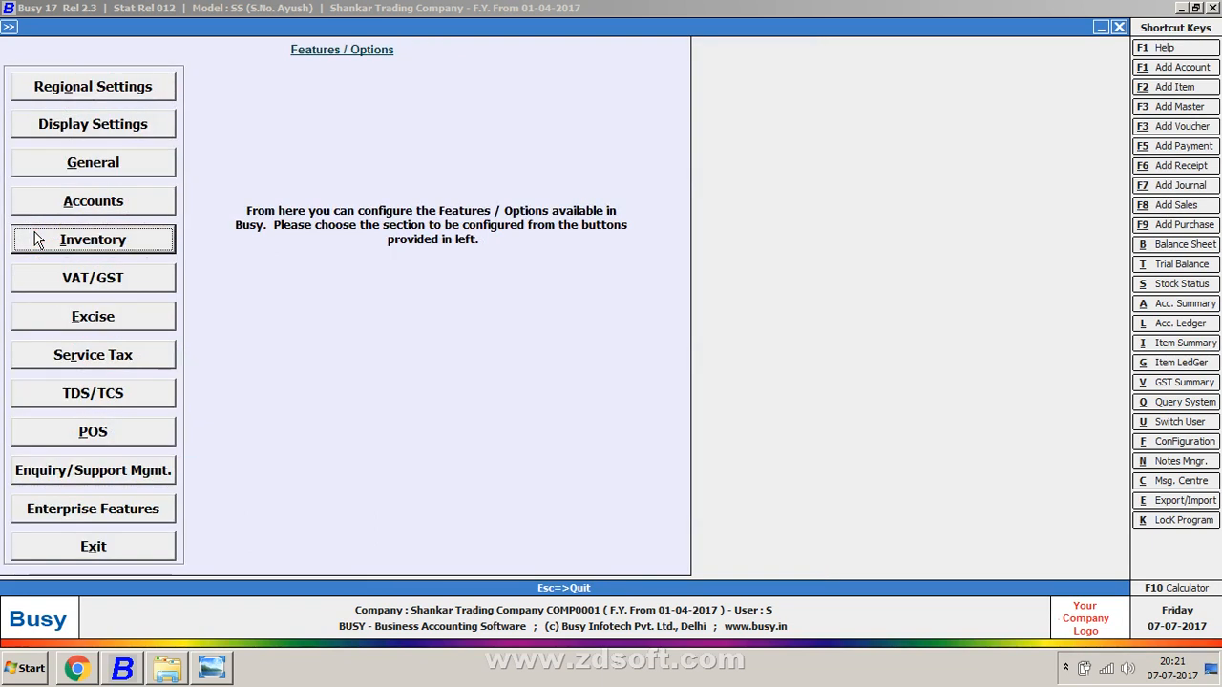
# Step: Reopen the Inventory settings, save them again, and reopen them to verify
pyautogui.click(37, 240)
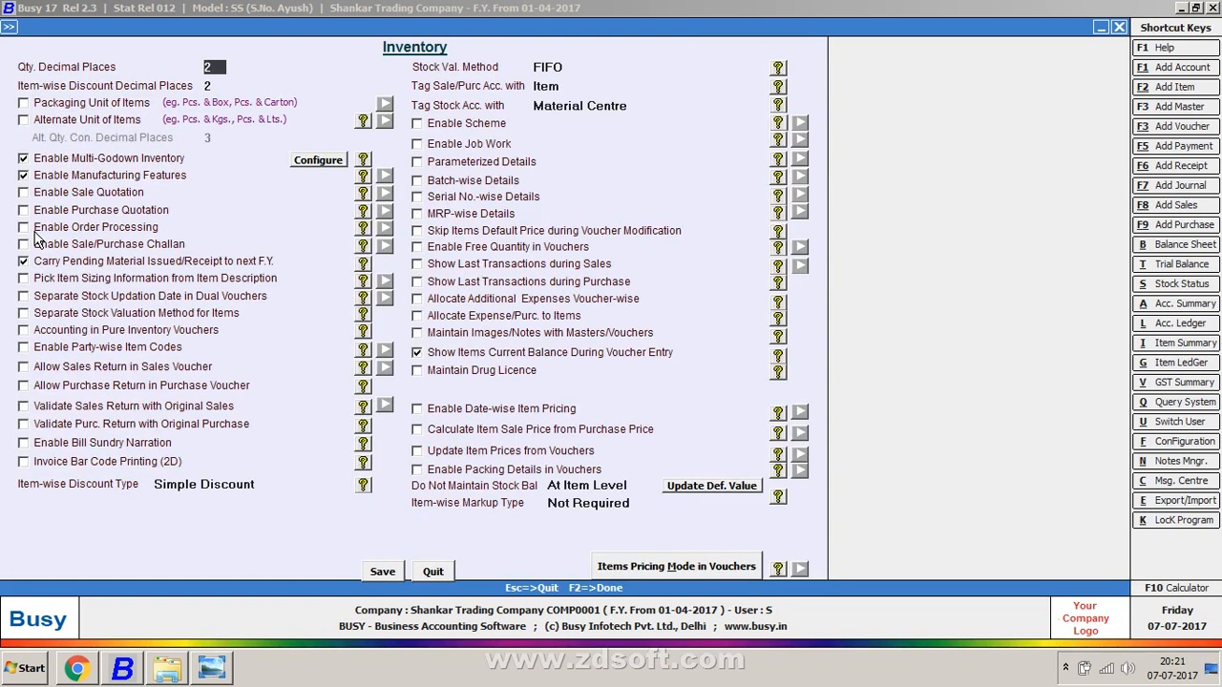
pyautogui.press('Return')
pyautogui.press('Return')
pyautogui.press('F2')
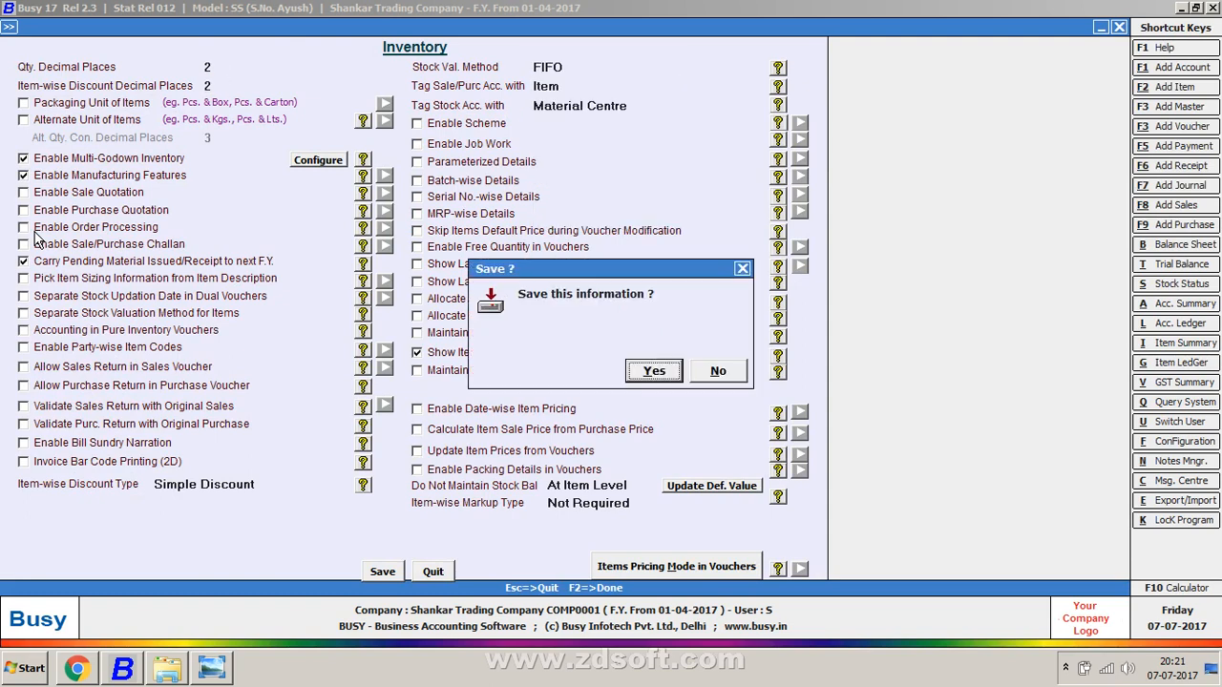
pyautogui.press('Return')
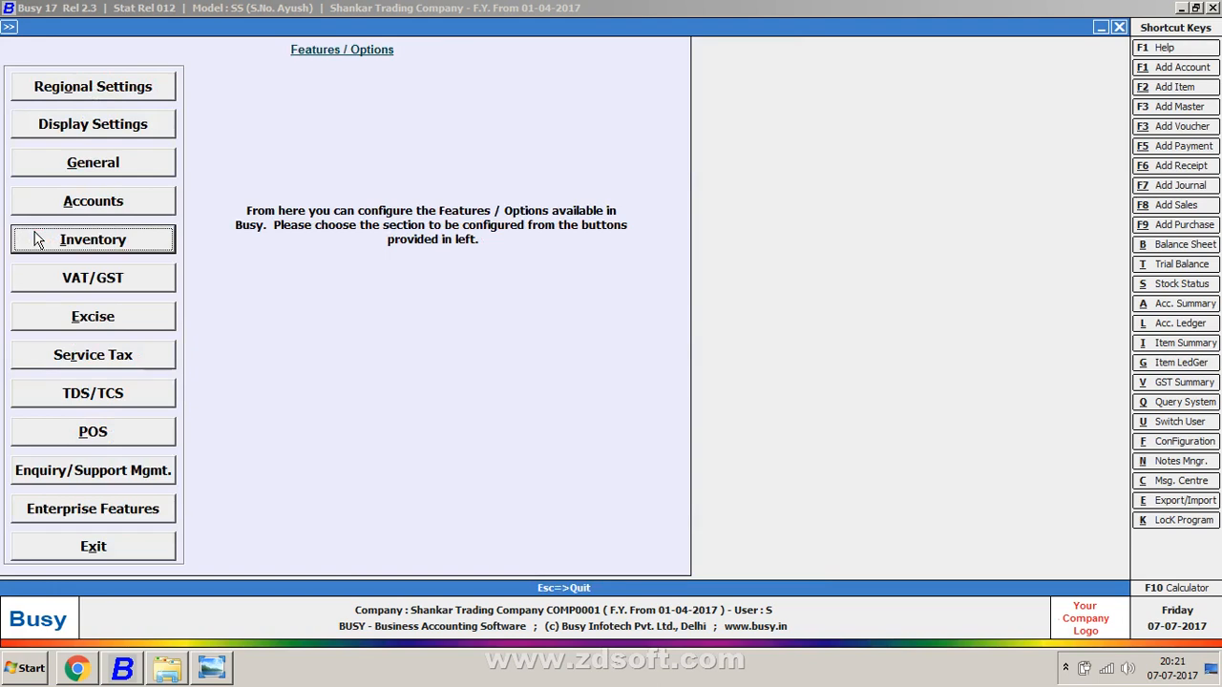
pyautogui.click(35, 240)
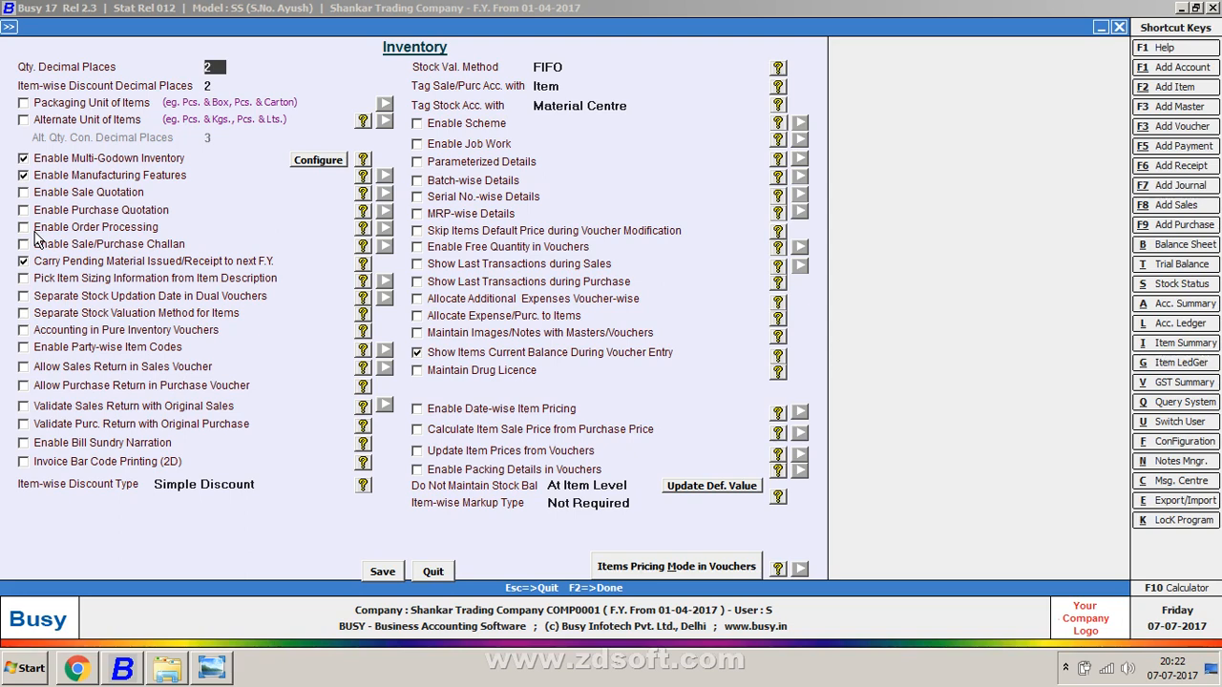
# Step: Save the inventory settings once more and close the current company
pyautogui.press('F2')
pyautogui.press('Return')
pyautogui.press('Escape')
pyautogui.press('Right')
pyautogui.press('Right')
pyautogui.press('Right')
pyautogui.press('Right')
pyautogui.press('Right')
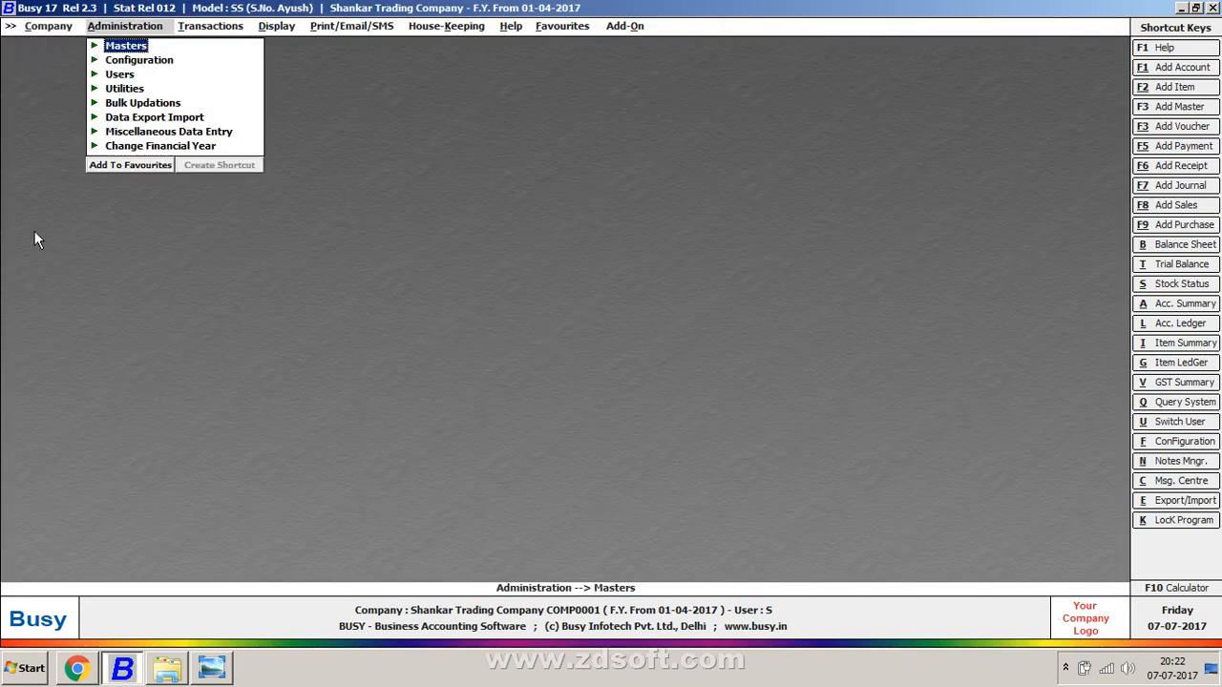
pyautogui.press('Right')
pyautogui.press('Right')
pyautogui.press('Right')
pyautogui.press('Right')
pyautogui.press('Right')
pyautogui.press('Right')
pyautogui.press('Right')
pyautogui.press('Right')
pyautogui.press('Right')
pyautogui.press('Right')
pyautogui.press('Right')
pyautogui.press('Right')
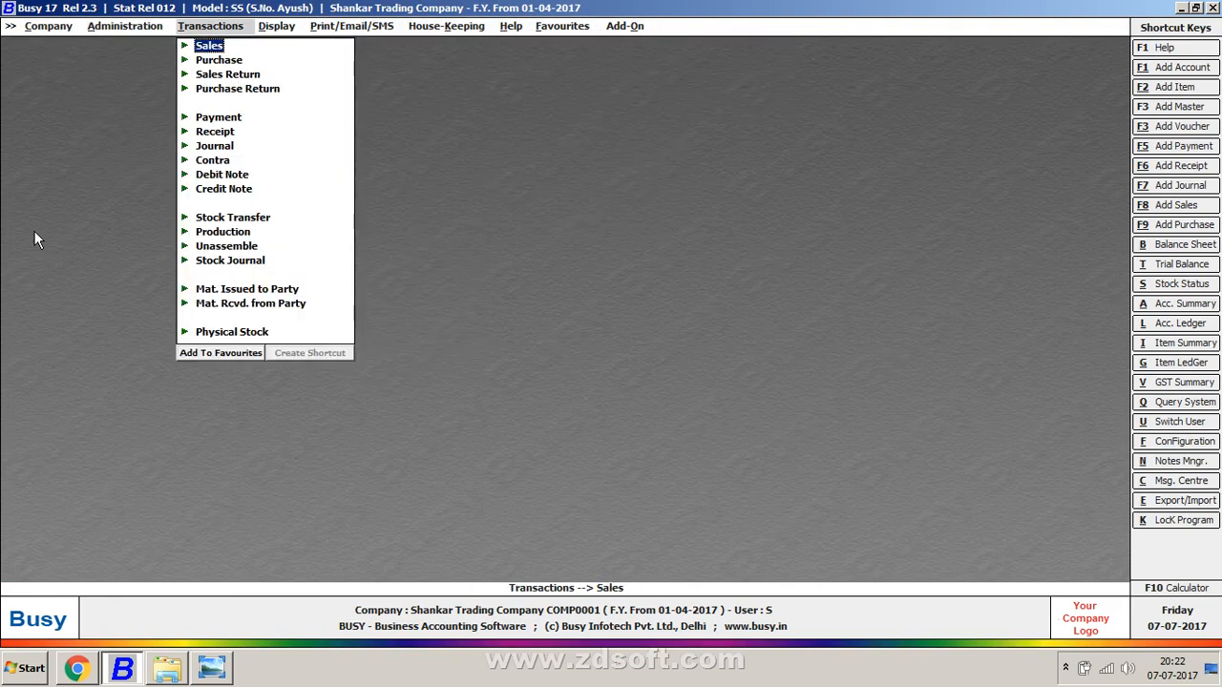
pyautogui.press('Right')
pyautogui.press('Right')
pyautogui.press('Right')
pyautogui.press('Right')
pyautogui.press('Right')
pyautogui.press('Right')
pyautogui.press('Right')
pyautogui.press('Right')
pyautogui.press('Right')
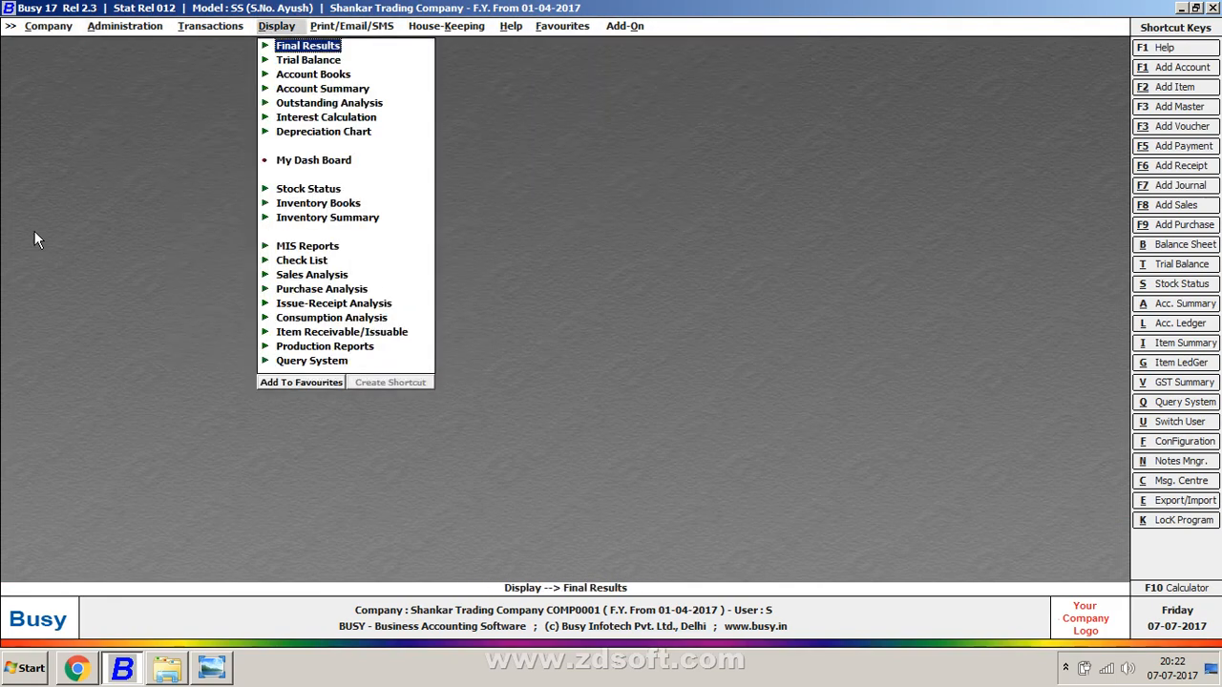
pyautogui.press('Escape')
pyautogui.press('Escape')
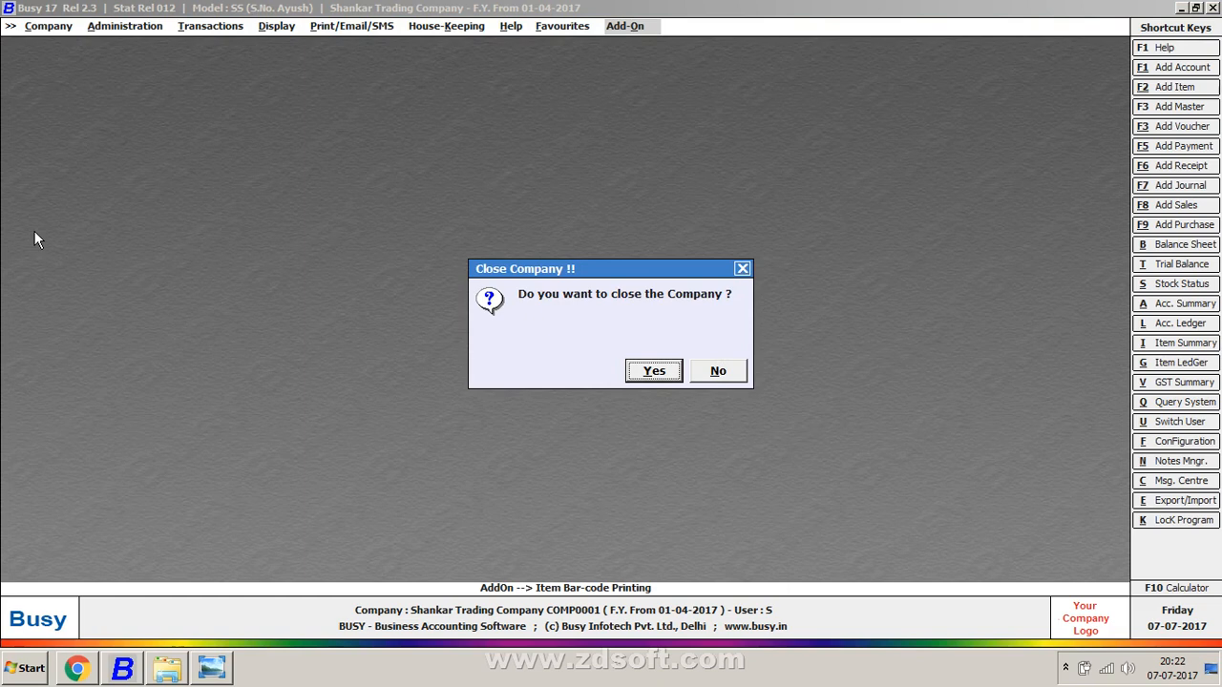
pyautogui.press('Right')
pyautogui.press('Left')
pyautogui.press('Return')
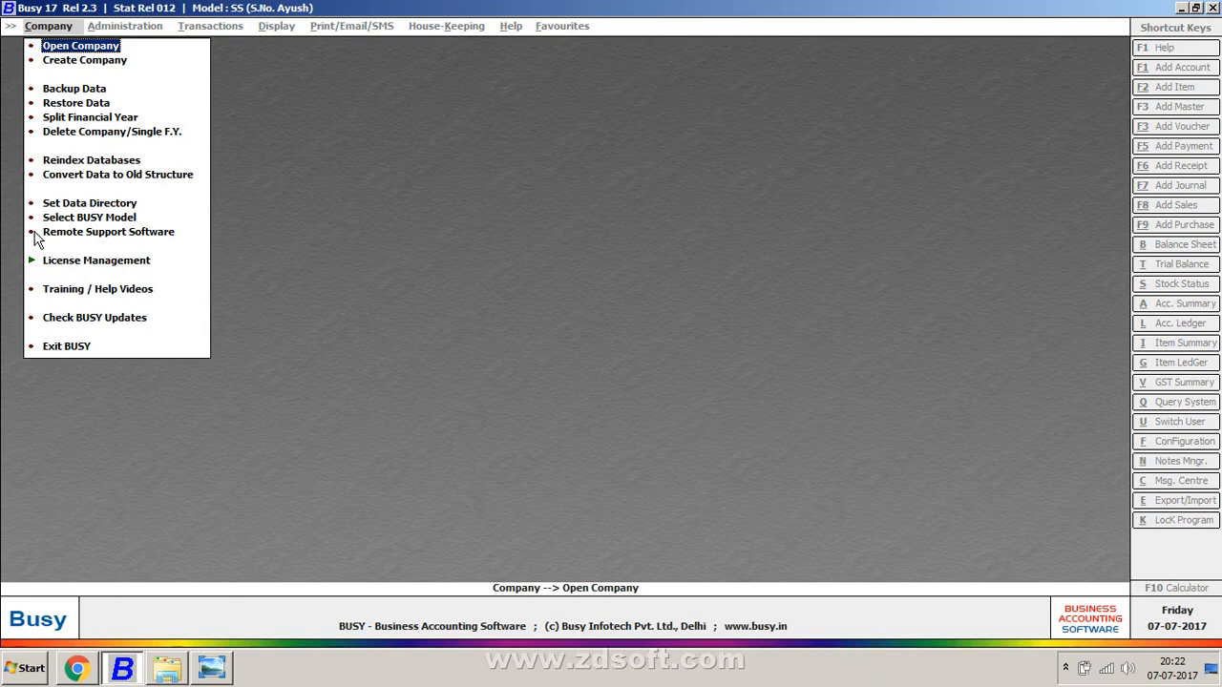
# Step: Reopen Shankar Trading Company from the company list, close it, and return to the empty main screen
pyautogui.press('Return')
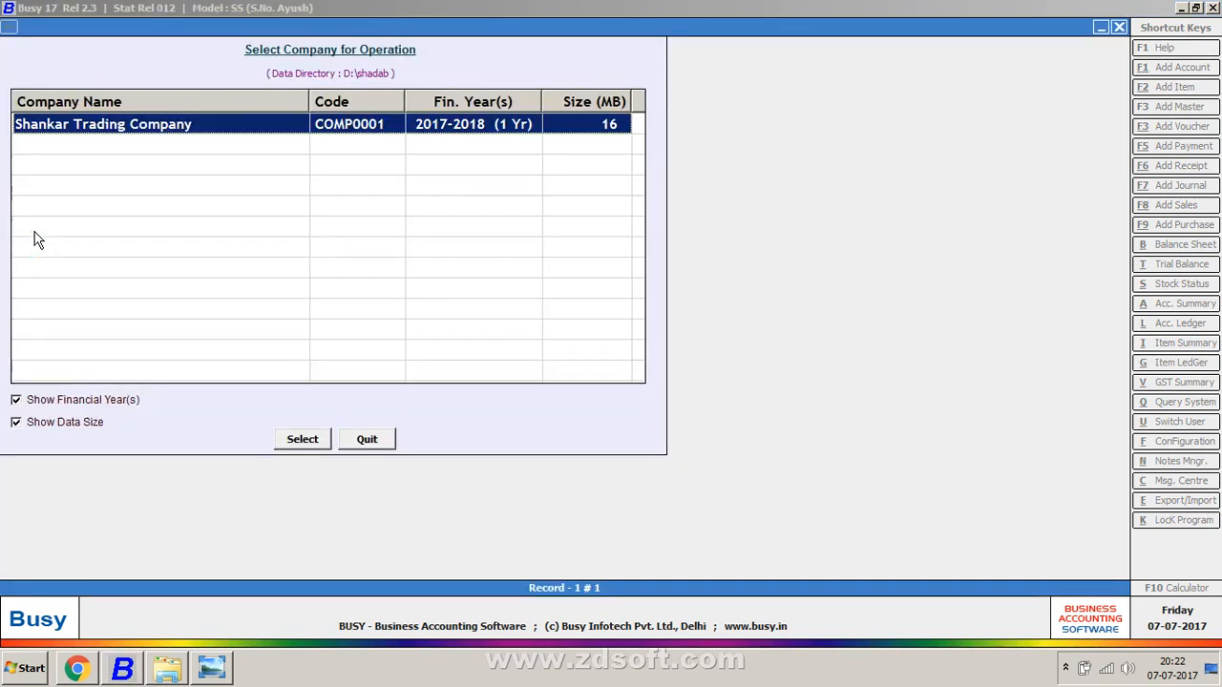
pyautogui.press('Return')
pyautogui.press('Return')
pyautogui.press('Return')
pyautogui.press('Return')
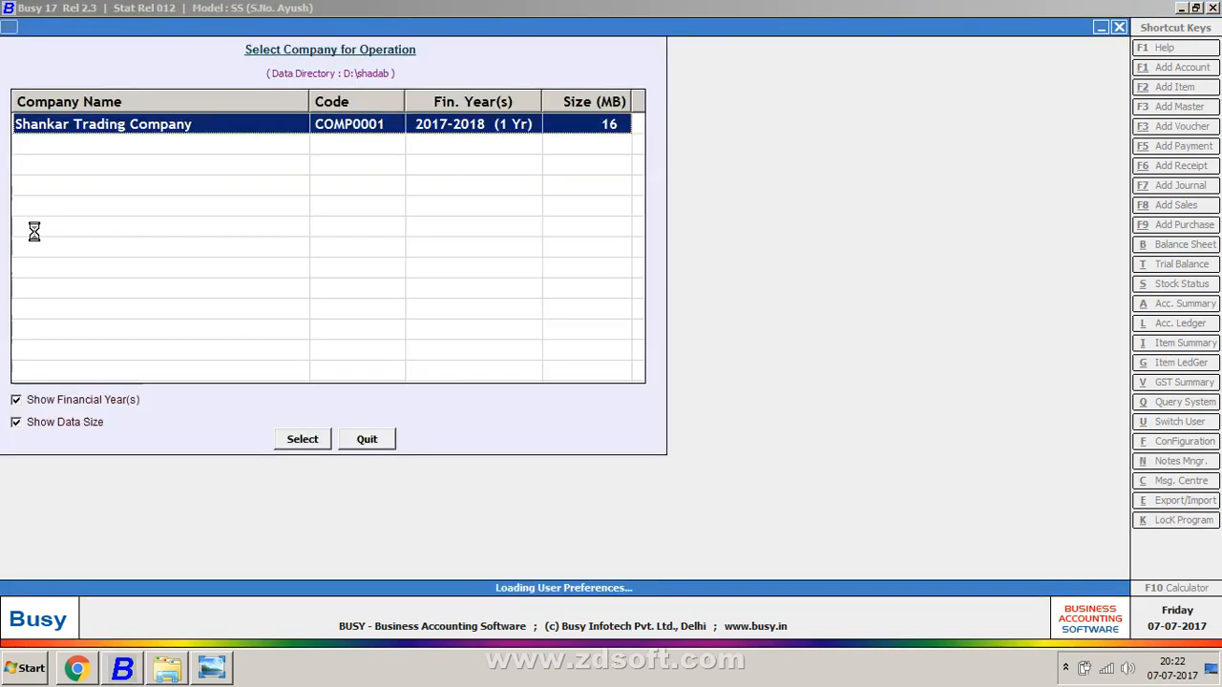
pyautogui.press('Escape')
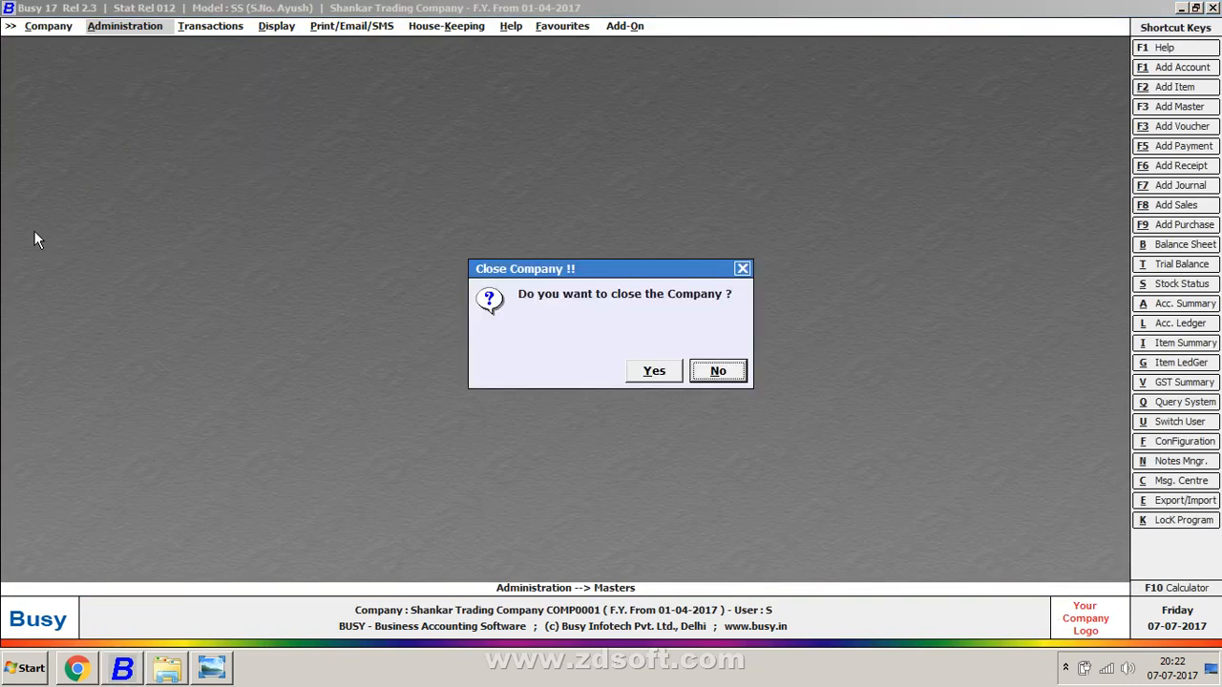
pyautogui.press('Left')
pyautogui.press('Return')
pyautogui.press('Return')
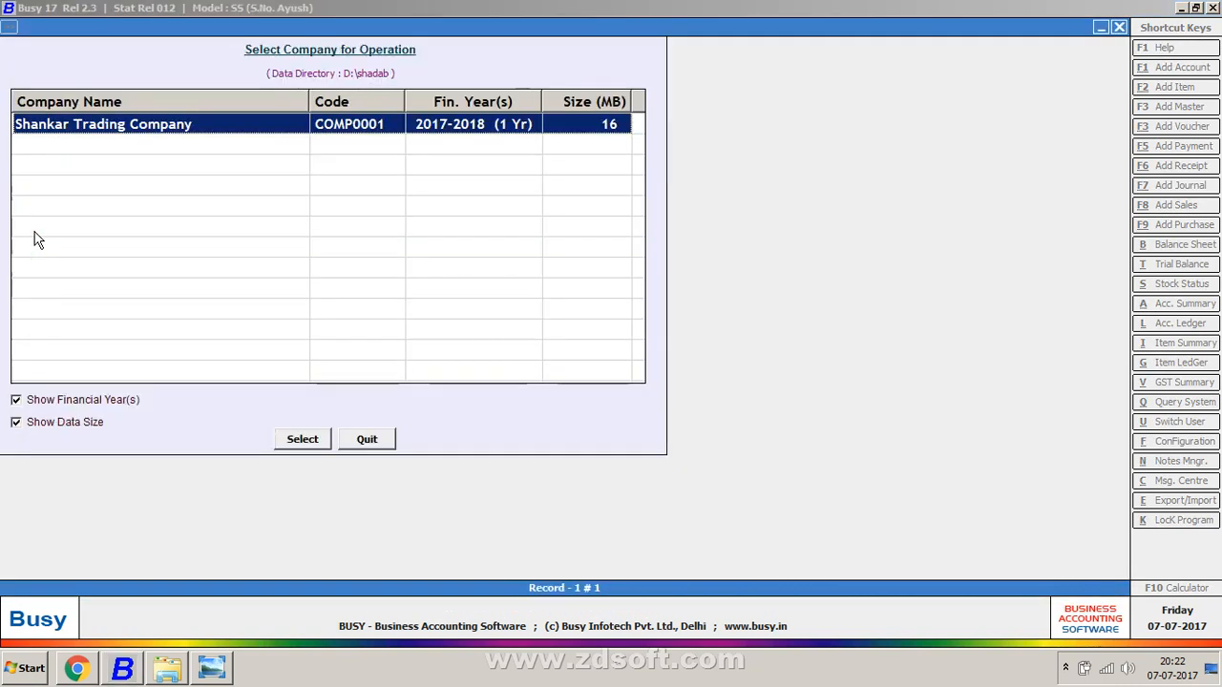
pyautogui.press('Escape')
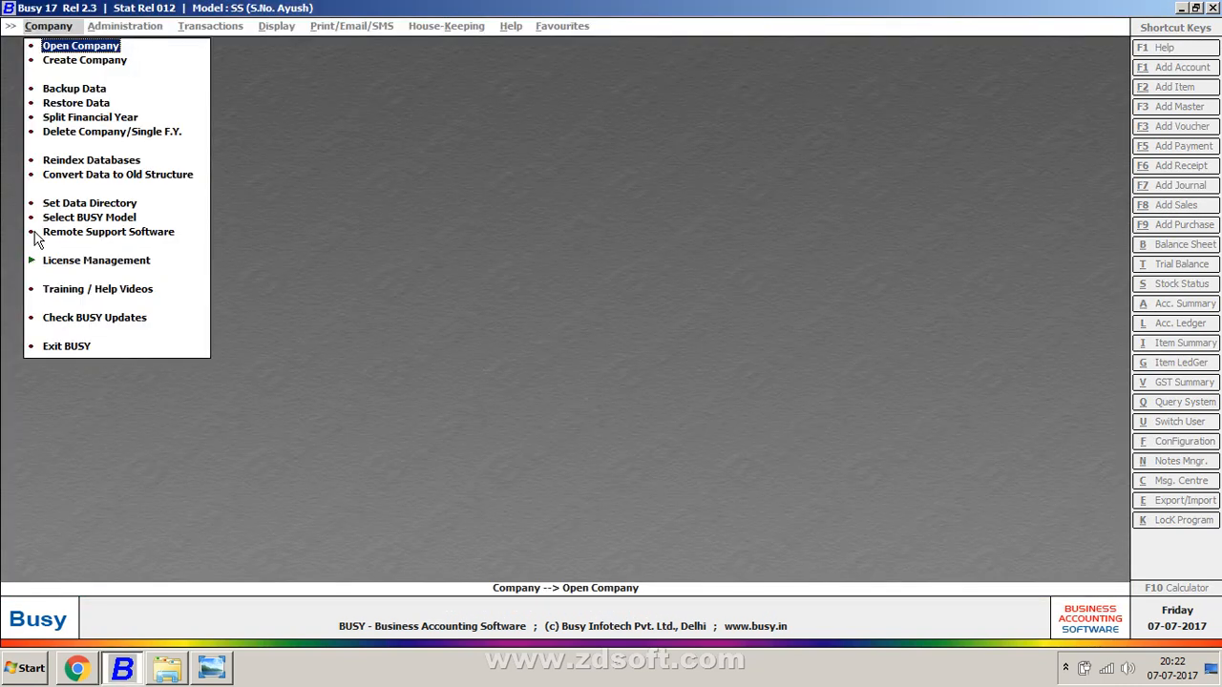
pyautogui.press('Return')
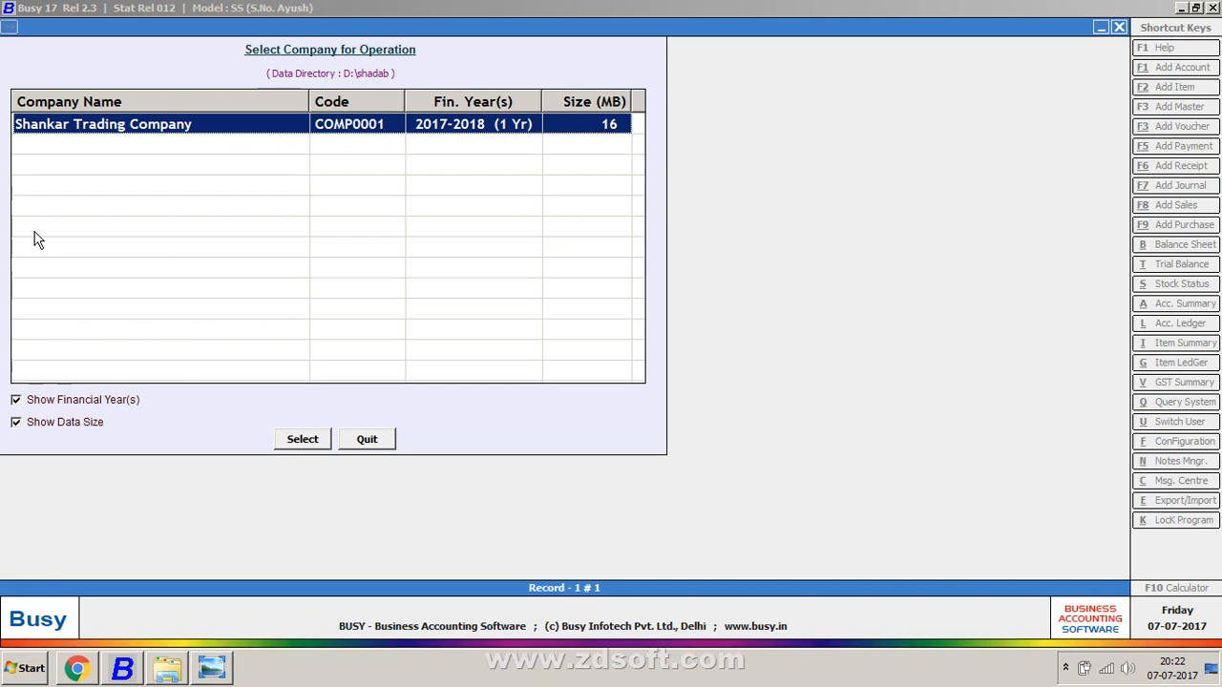
pyautogui.press('Escape')
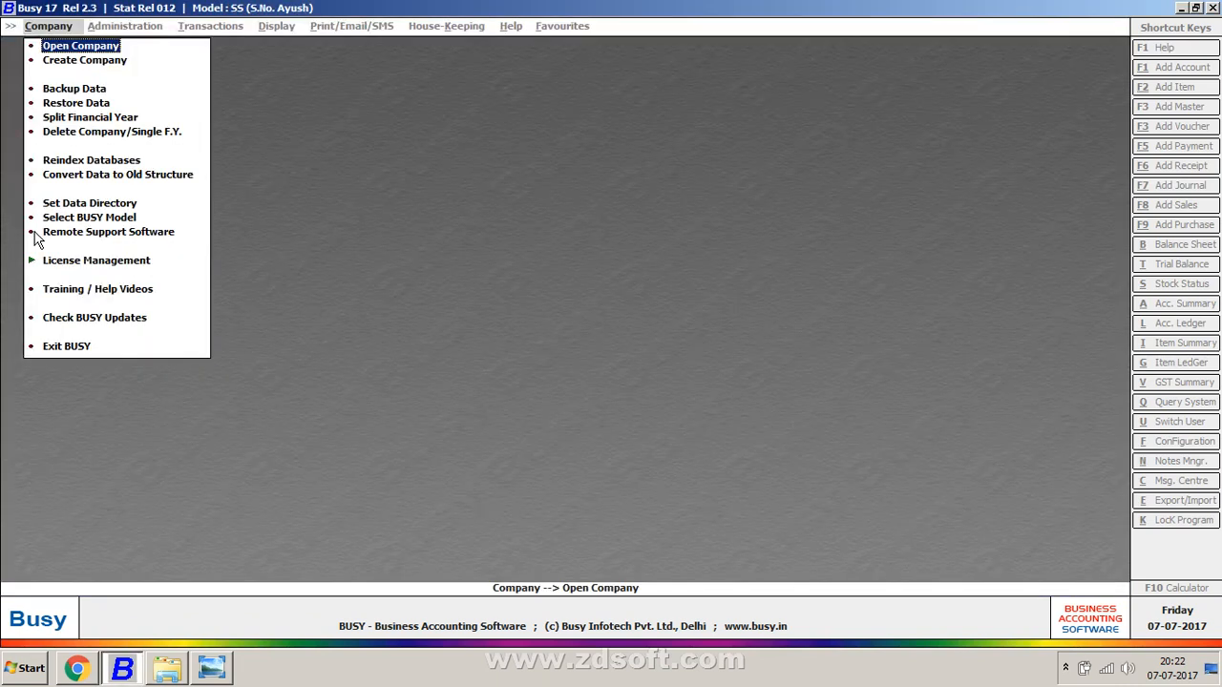
pyautogui.press('Escape')
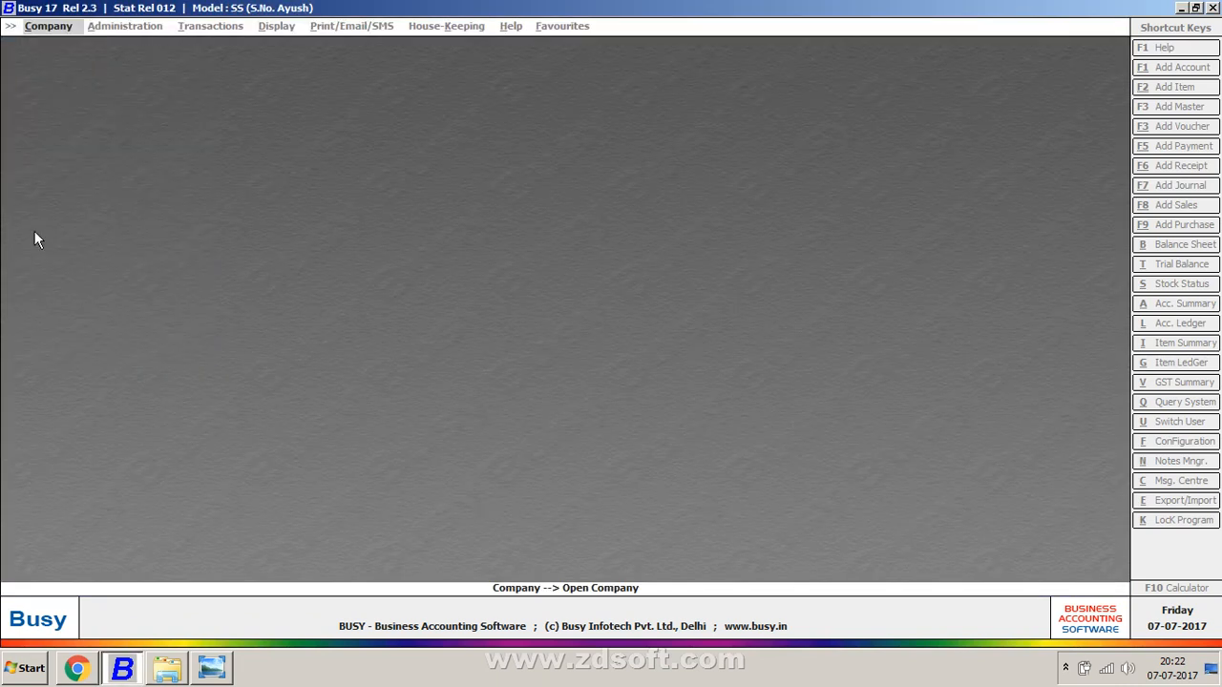
# Step: Exit Busy via Company > Exit BUSY, refresh the desktop, and show the screen recorder controls
pyautogui.press('Escape')
pyautogui.press('Return')
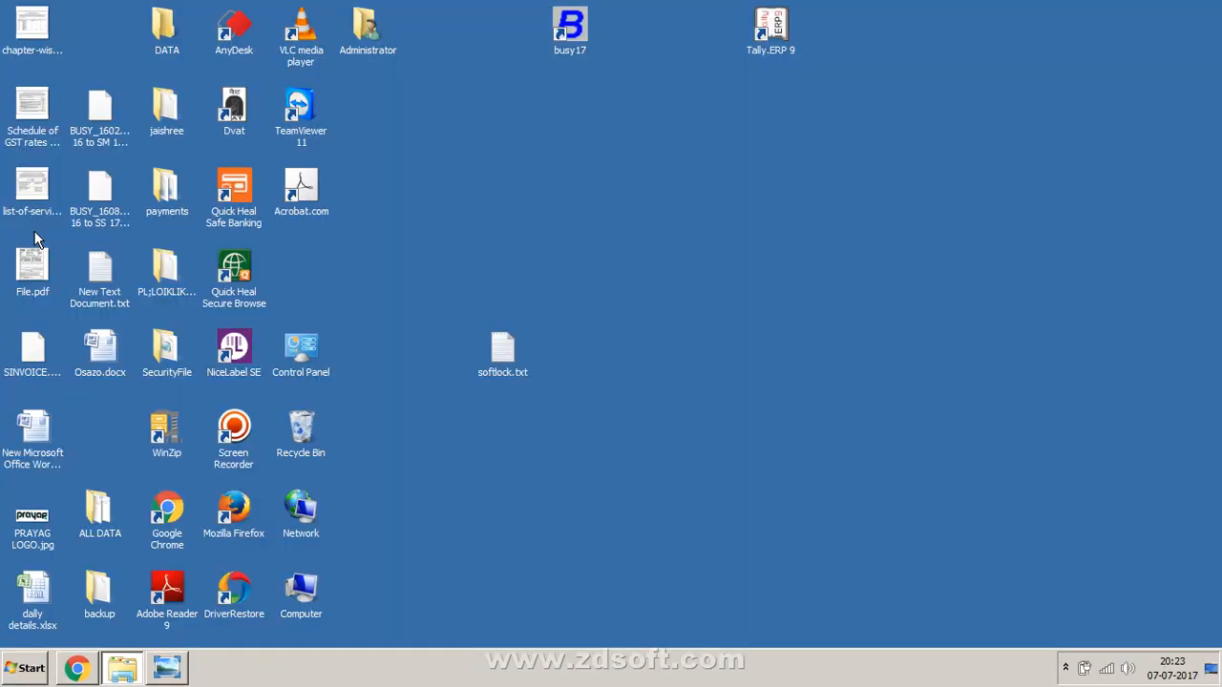
pyautogui.rightClick(734, 252)
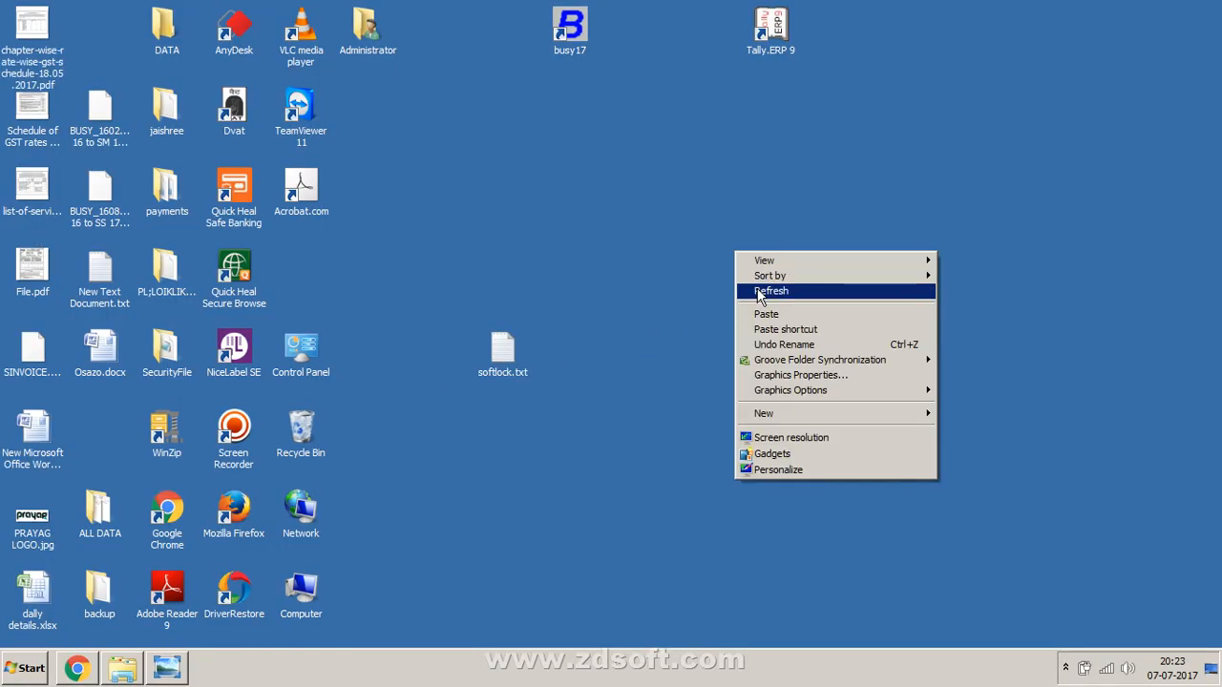
pyautogui.click(759, 291)
pyautogui.click(1067, 667)
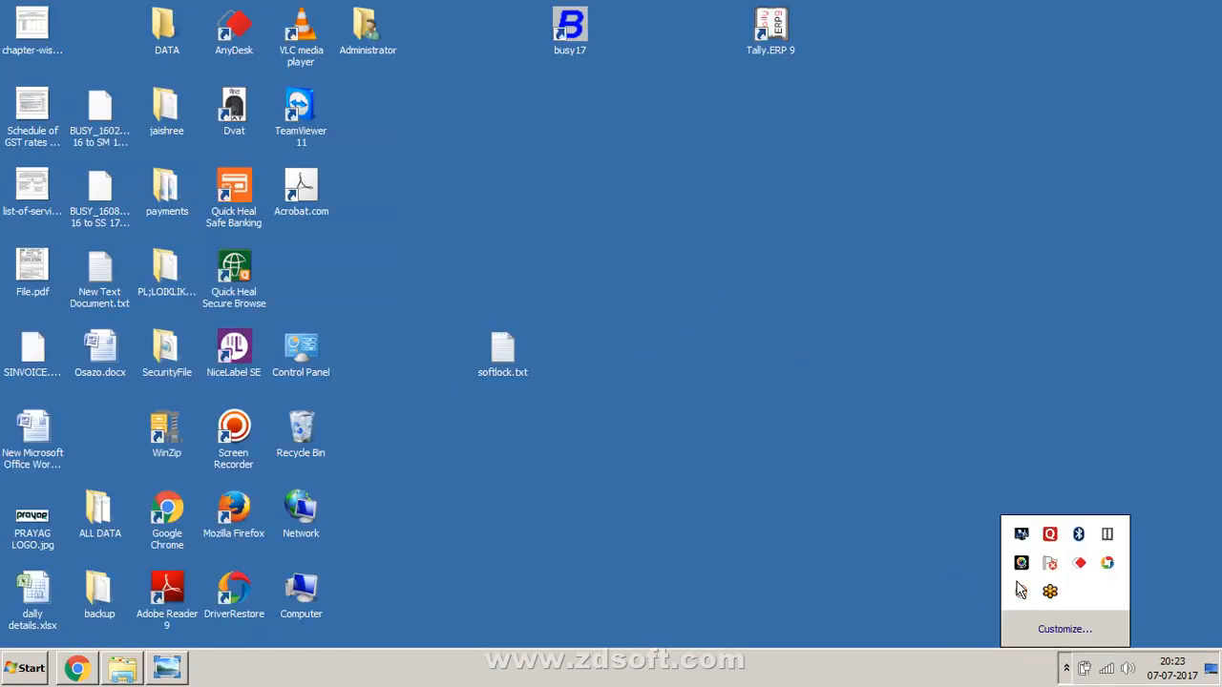
pyautogui.click(1021, 594)
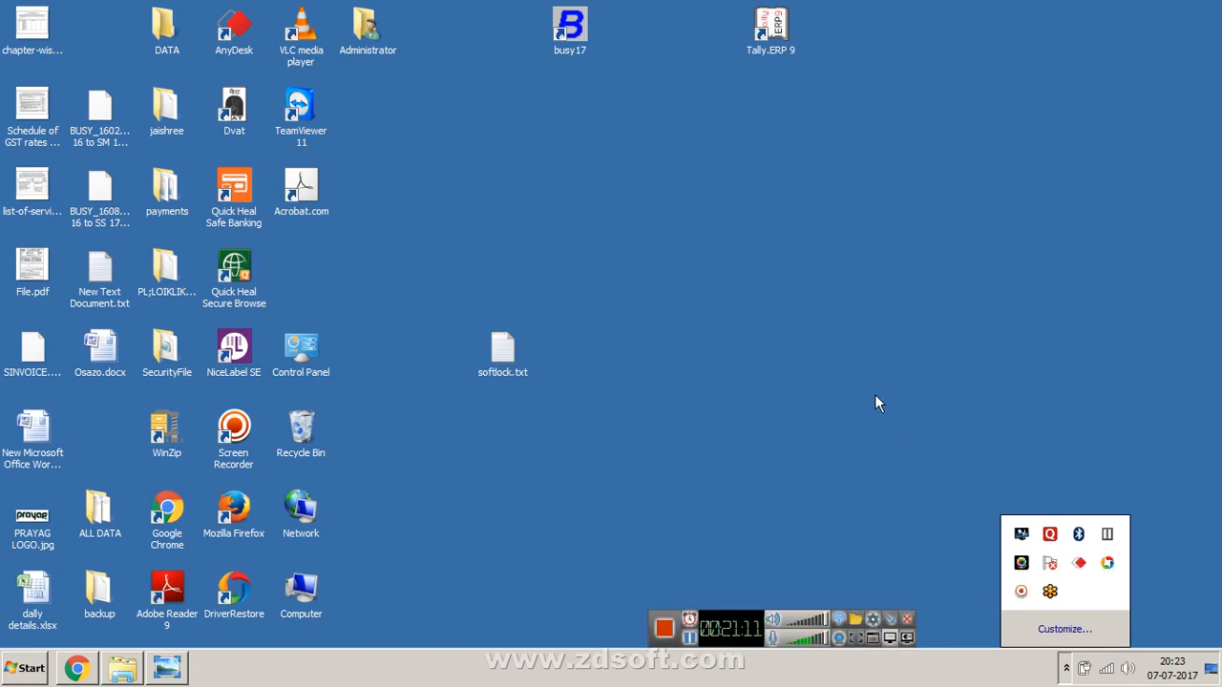